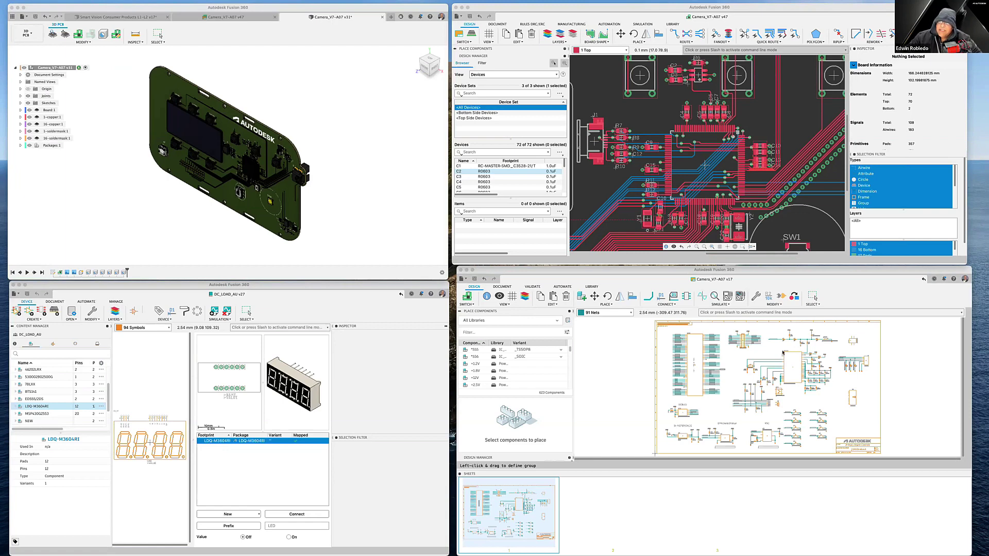
Create a new 3D package from the DC_LOAD_AU library by generating a SOTFL package with the preset parameters
drag(798, 272, 794, 272)
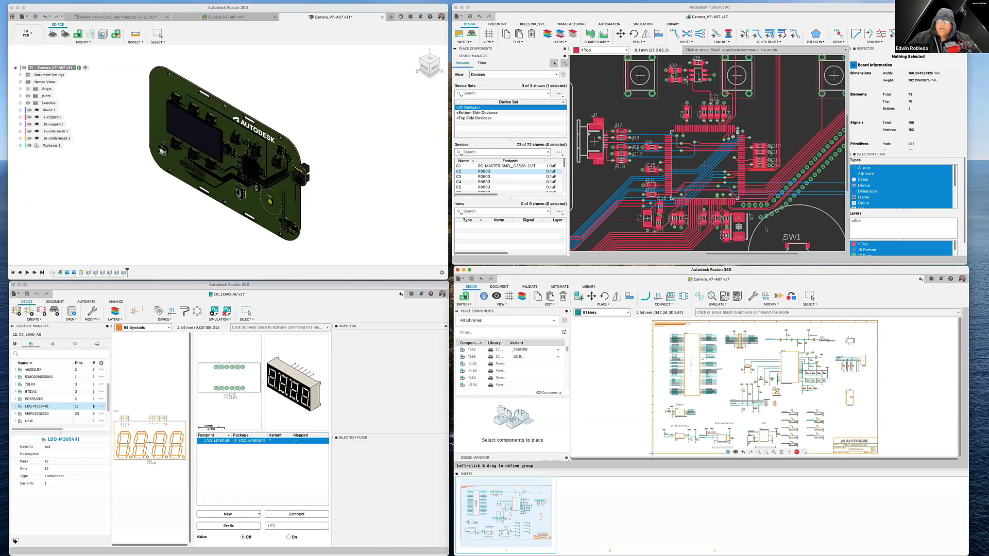
click(375, 286)
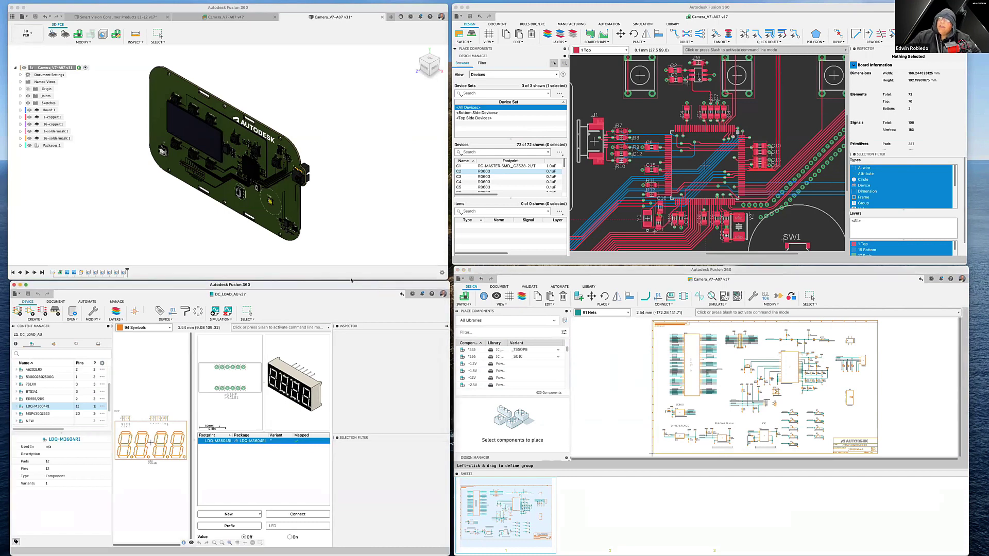
click(57, 312)
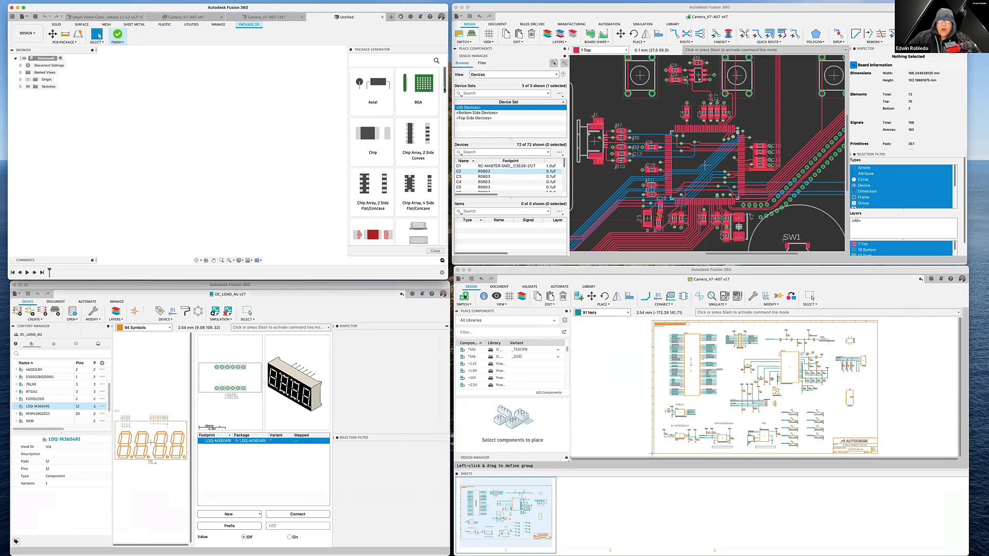
drag(444, 89, 440, 177)
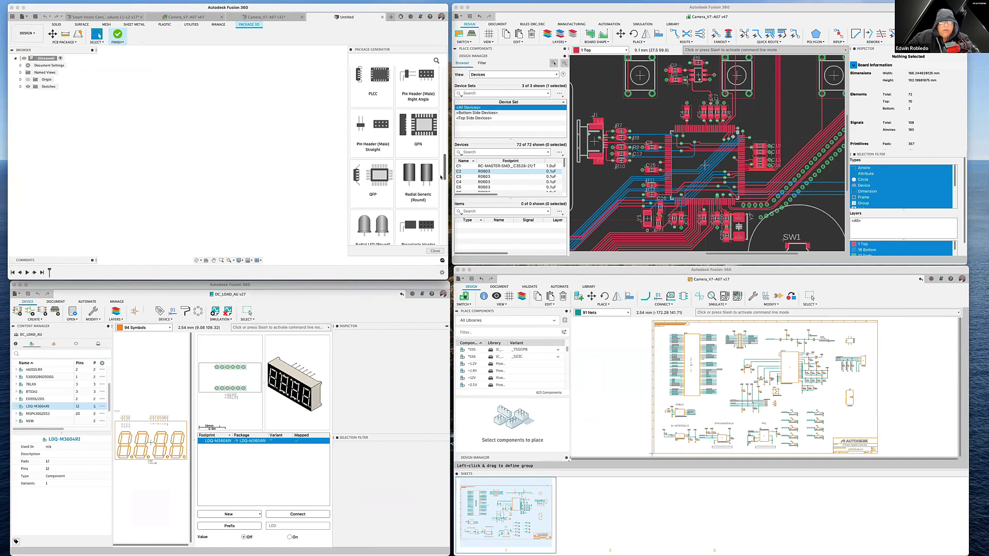
drag(440, 177, 437, 219)
click(419, 219)
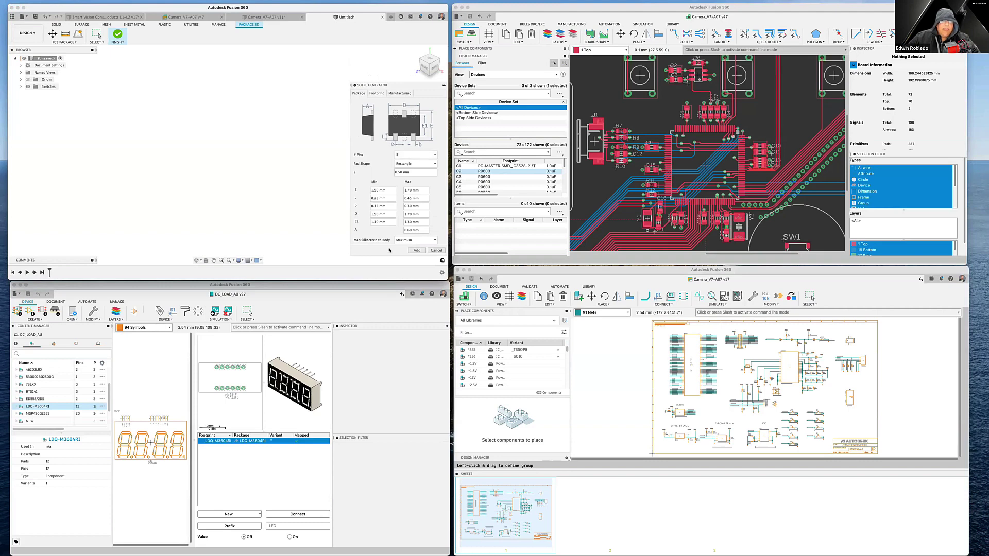
click(416, 251)
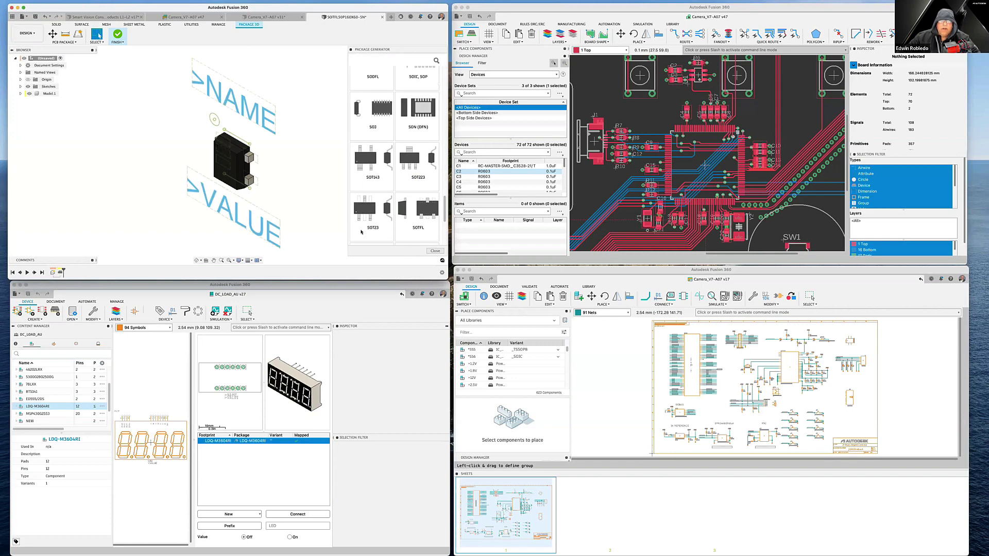
scroll(246, 172, up, 5)
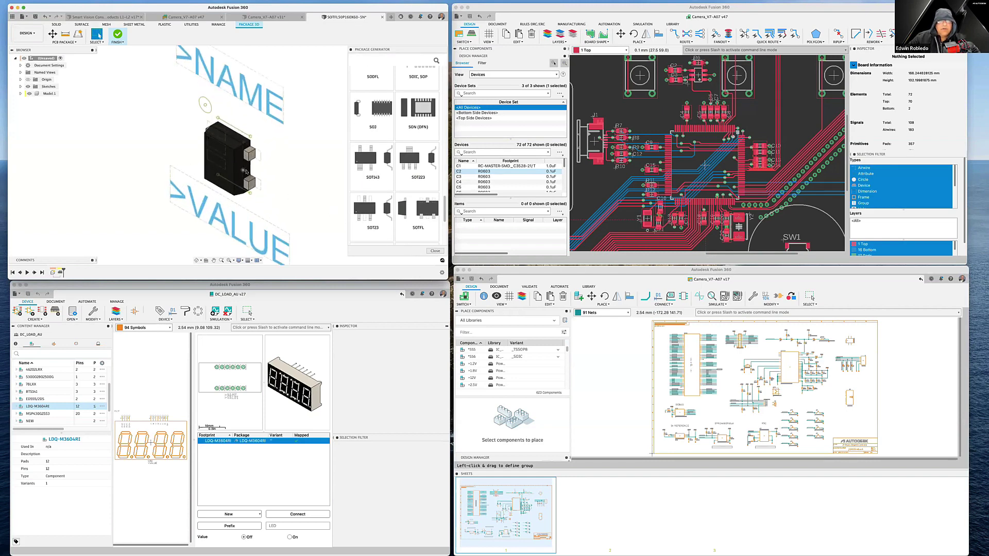
shift+middle_drag(247, 172, 246, 173)
scroll(246, 173, up, 3)
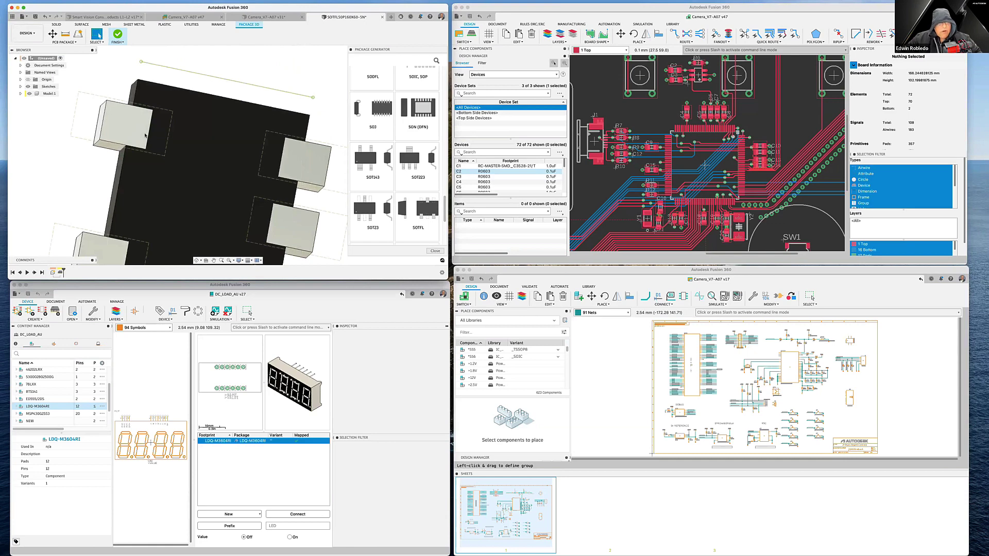
shift+middle_drag(145, 136, 145, 136)
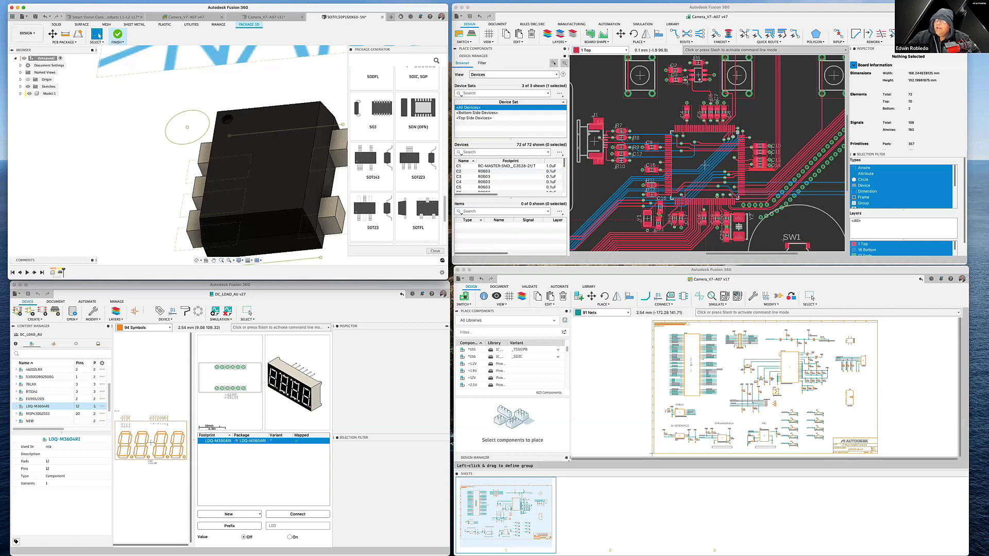
Dock the separate board, schematic and library windows back into the main window and enlarge it
click(618, 7)
click(919, 16)
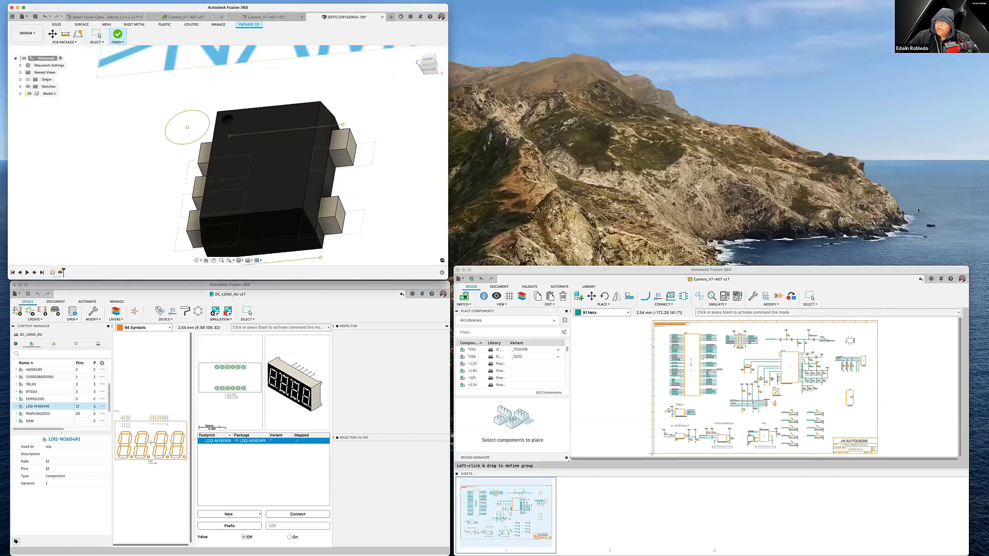
click(923, 279)
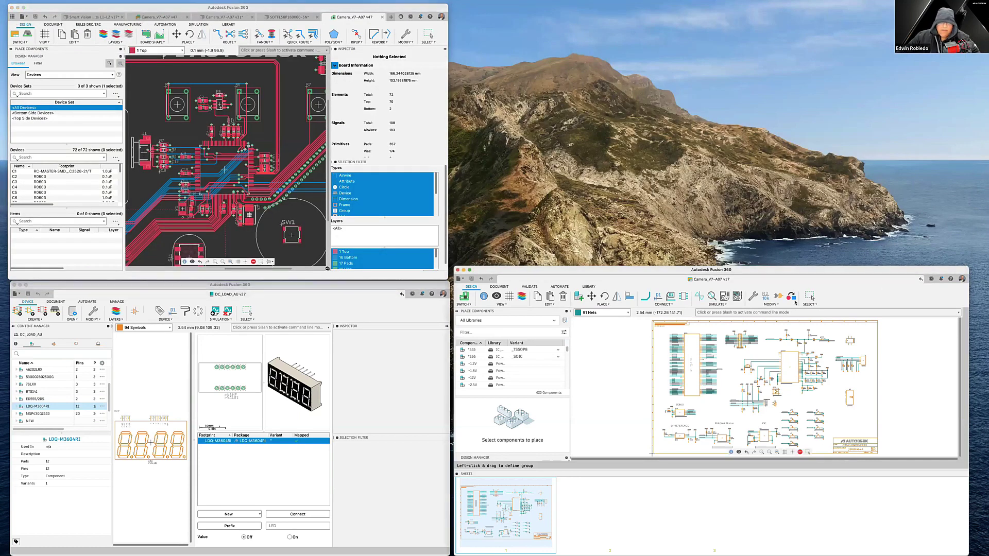
click(403, 295)
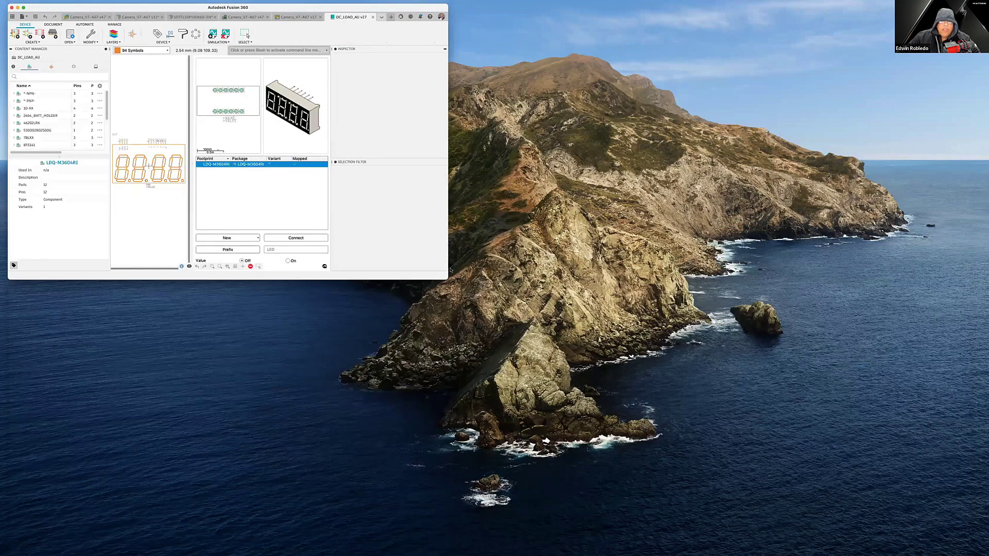
drag(917, 487, 985, 536)
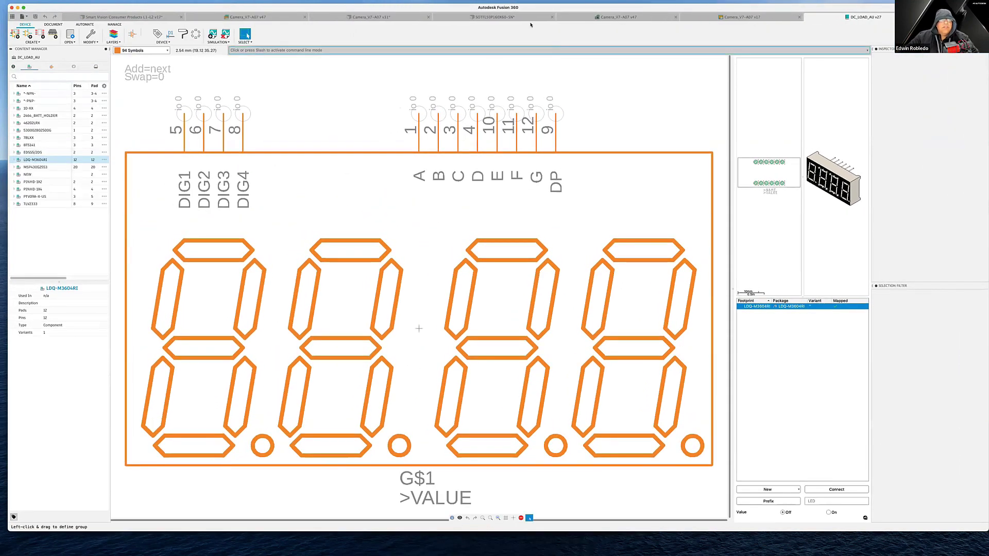
View the Camera_V7-A07 electronics design overview and examine the component placement and routing on its 2D board
click(273, 21)
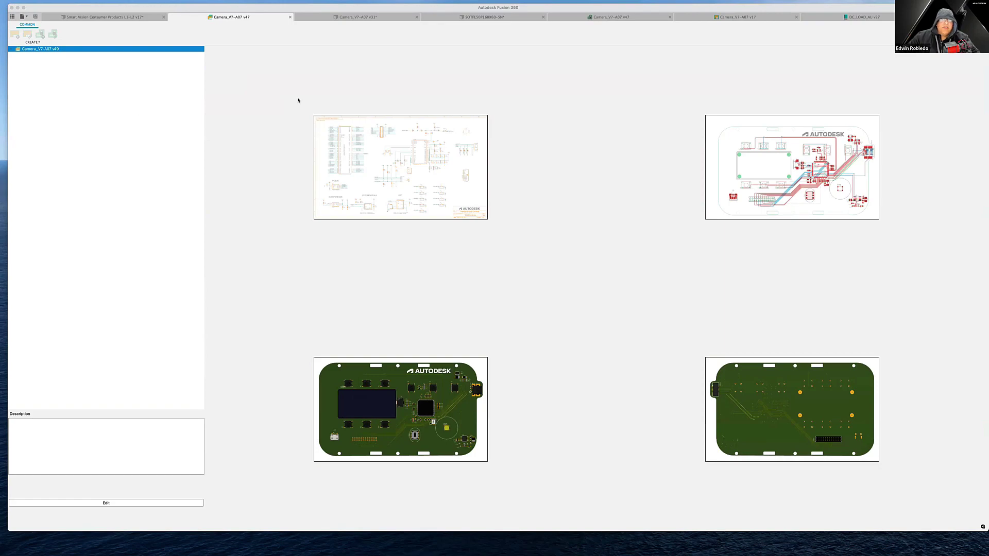
click(588, 19)
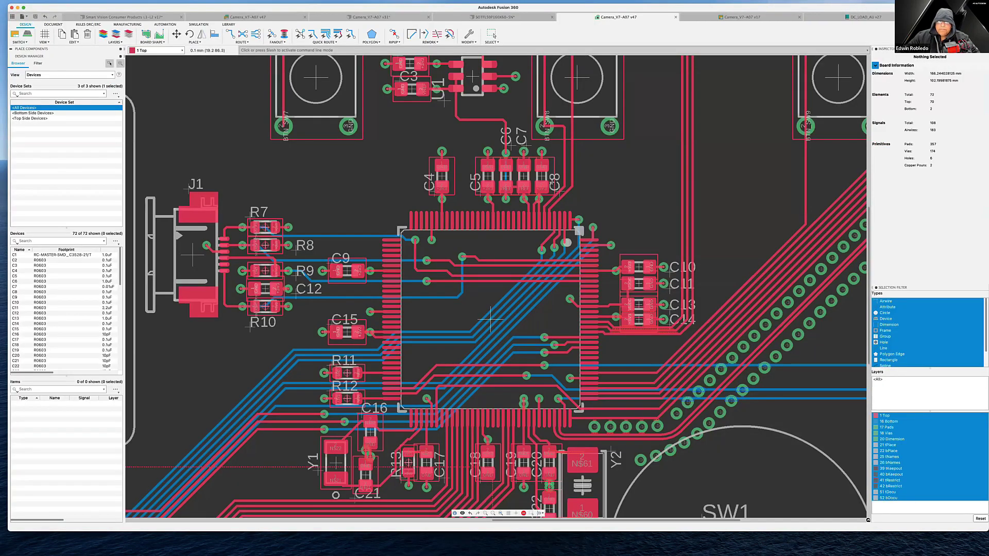
scroll(552, 181, up, 3)
scroll(552, 182, down, 6)
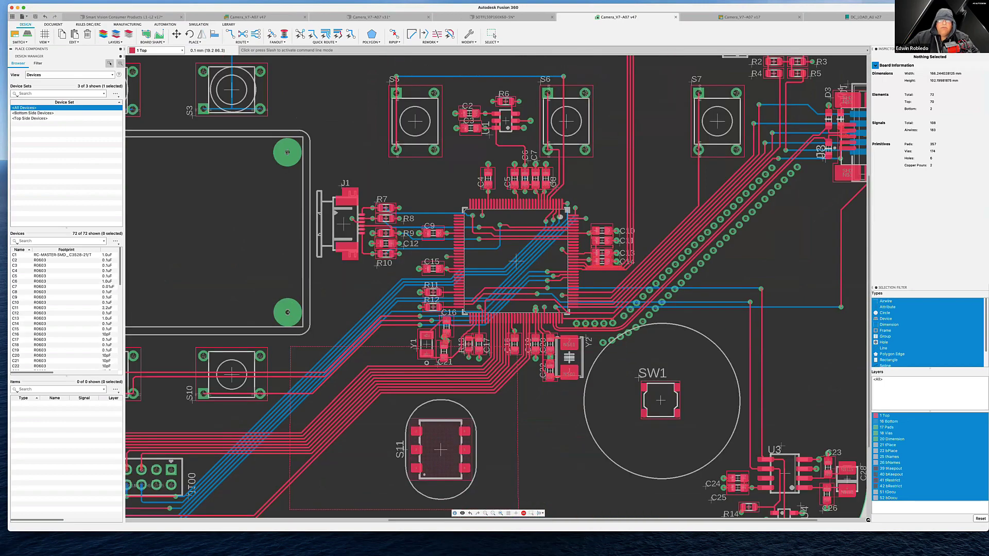
scroll(553, 182, down, 4)
scroll(553, 182, up, 2)
middle_drag(563, 189, 600, 232)
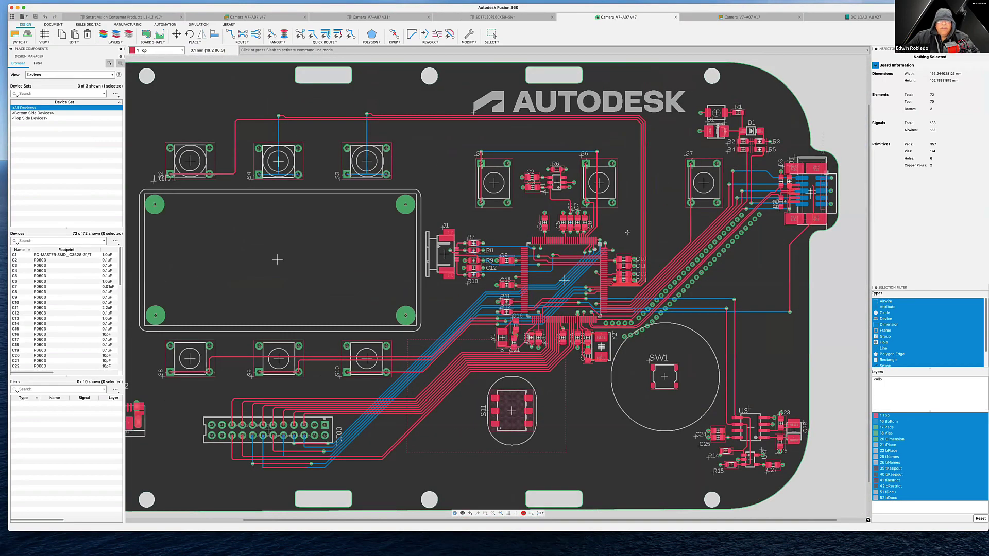
scroll(627, 232, up, 2)
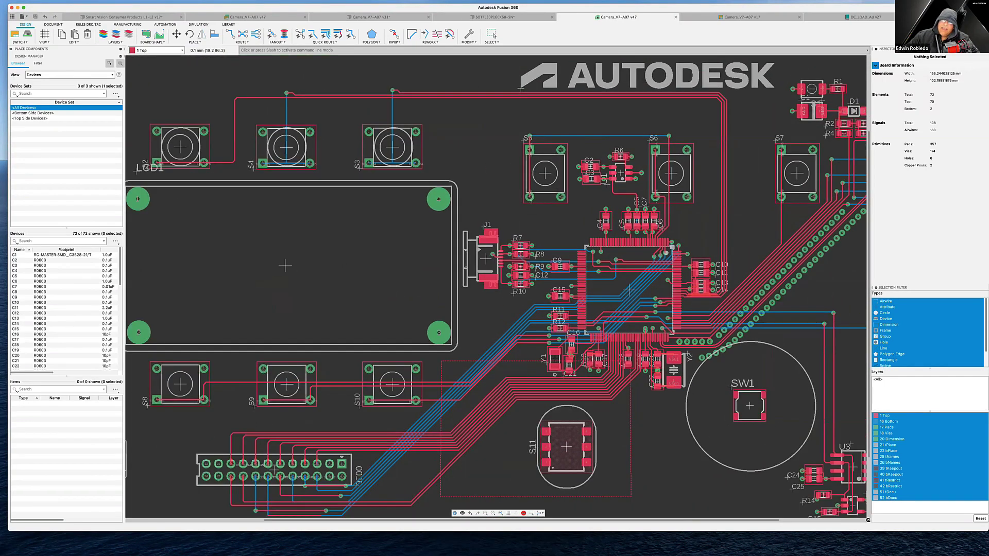
scroll(629, 290, down, 3)
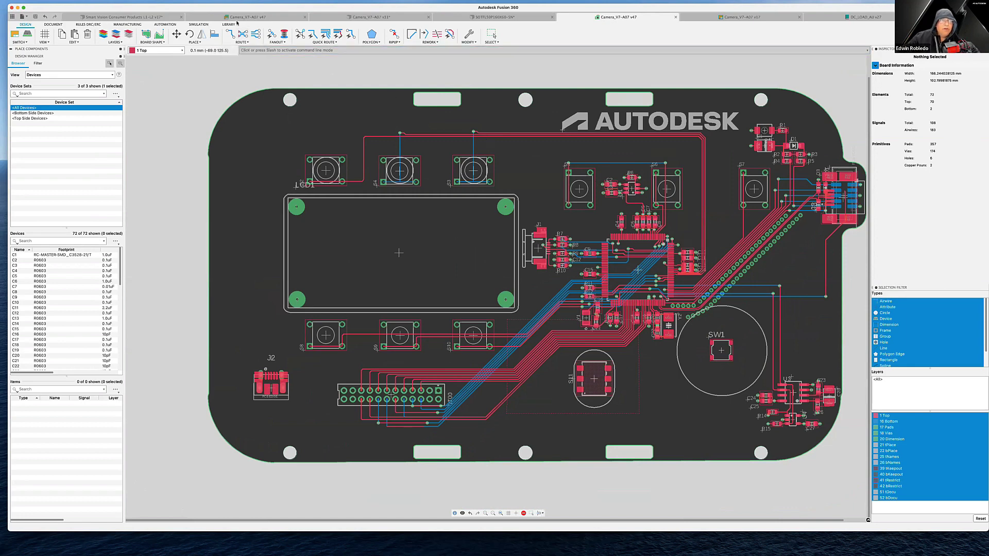
Open the Consumer Vision L1 folder in the TechMarketing project's data and review the project's members
click(11, 18)
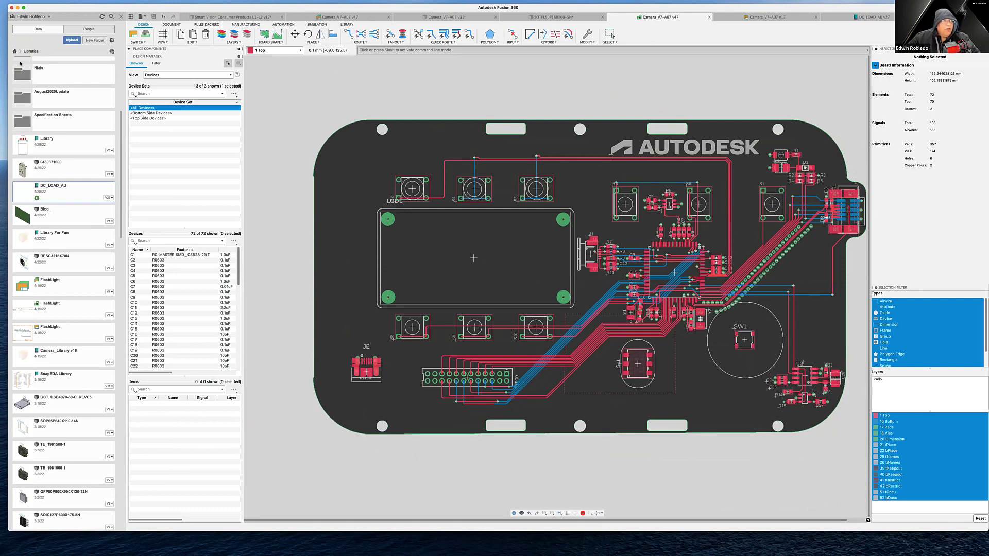
click(15, 51)
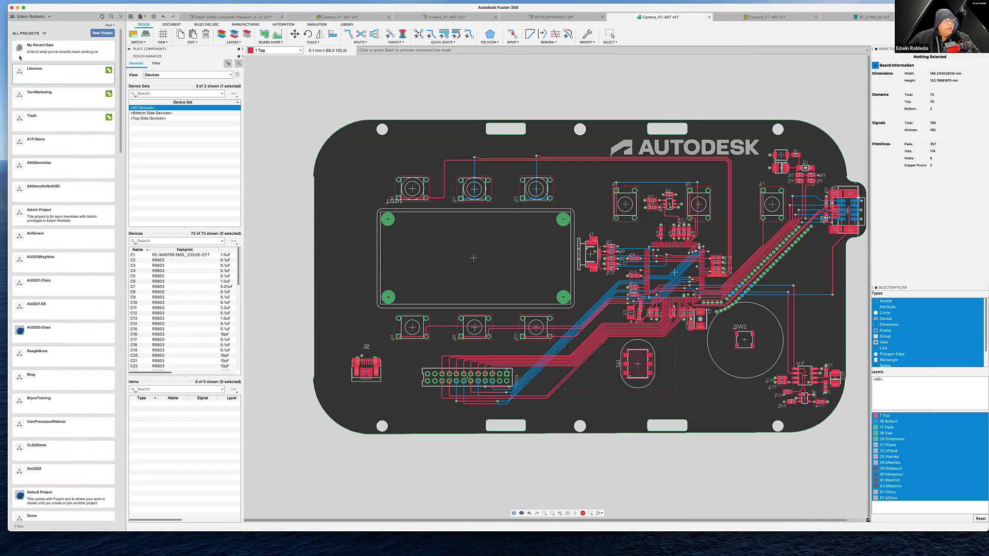
click(57, 98)
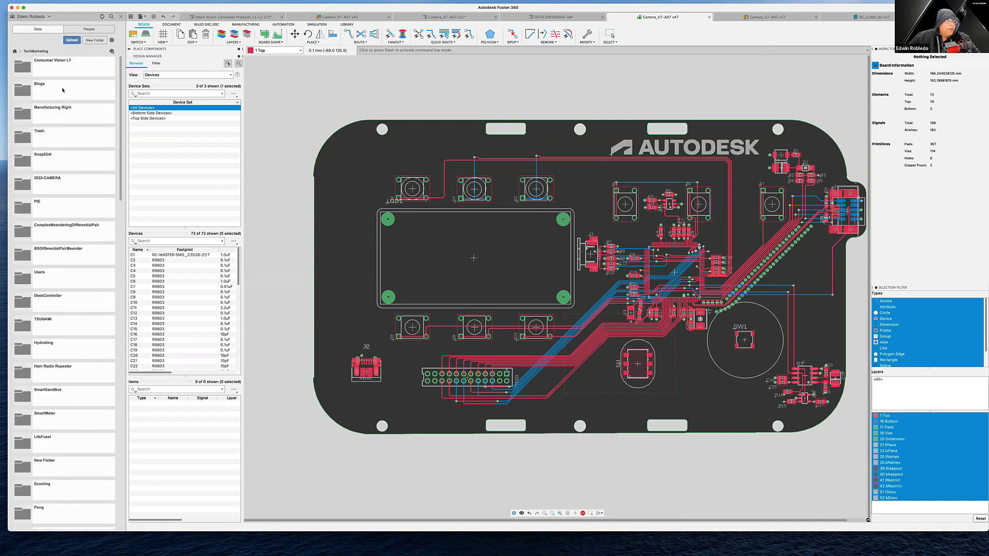
click(67, 71)
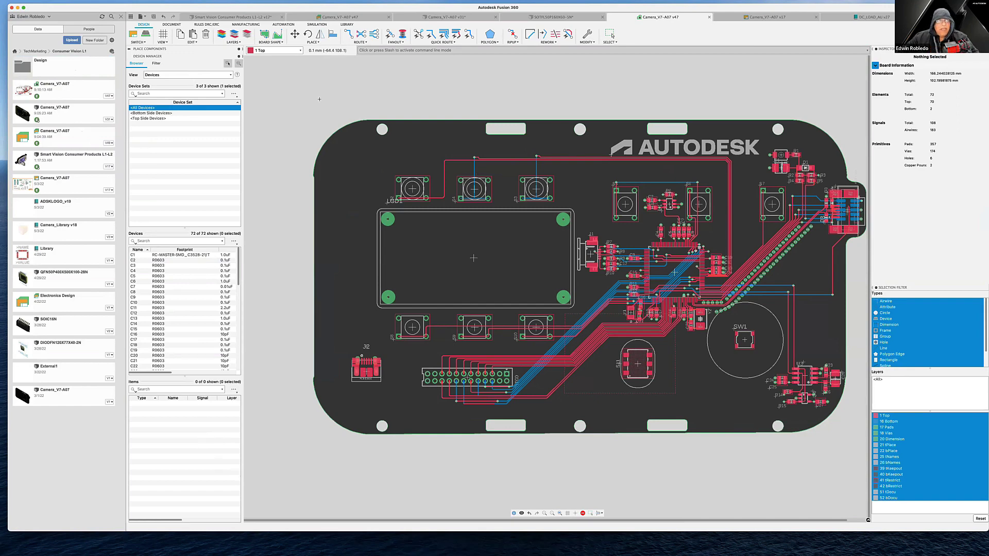
click(96, 30)
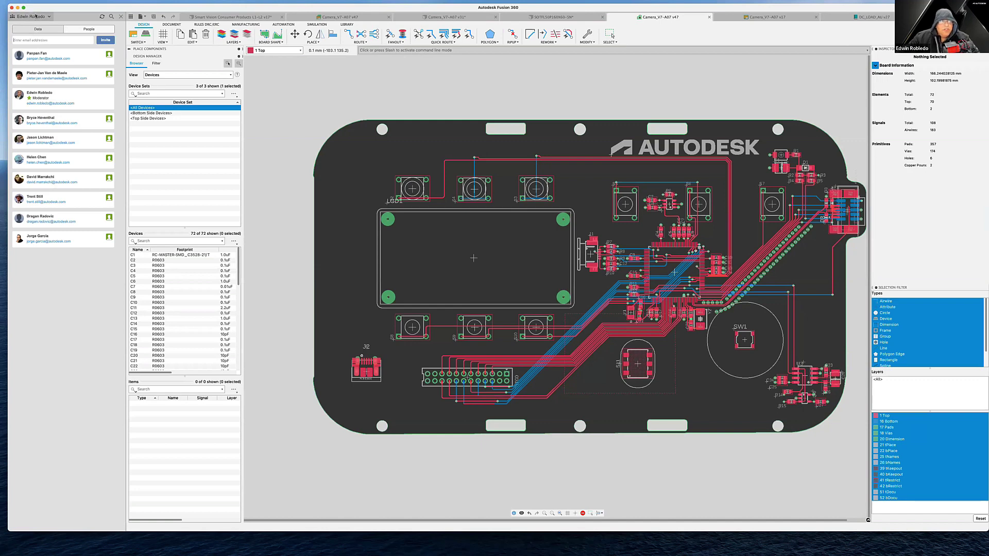
click(38, 28)
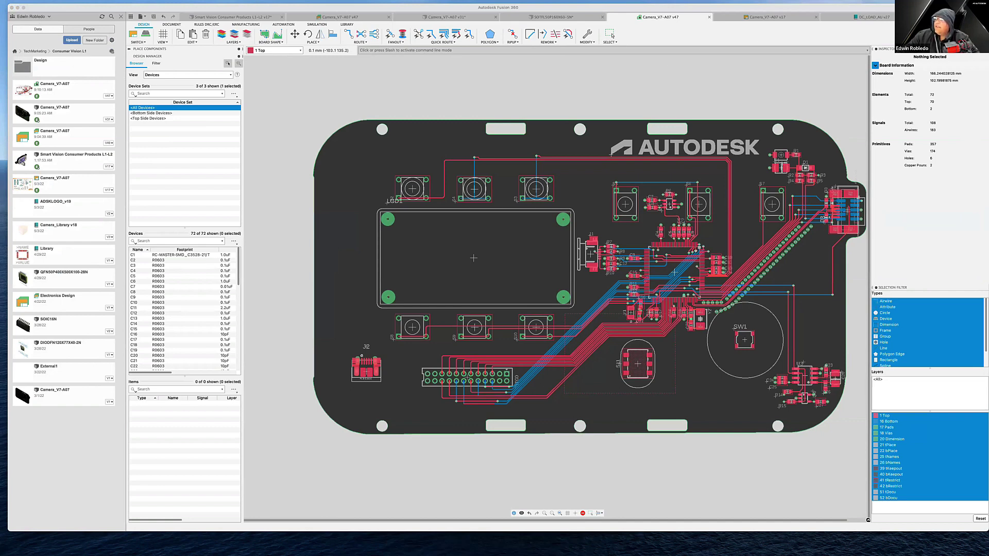
Switch to the Fusion Team browser window, enlarge it, and compare its Consumer Vision L1 files with the desktop project list
drag(988, 69, 305, 18)
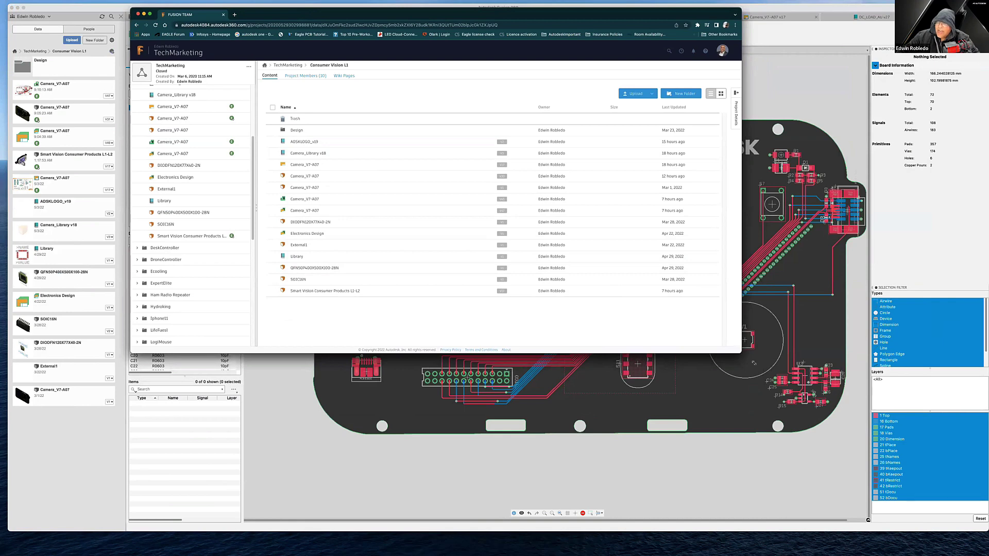
drag(742, 353, 980, 510)
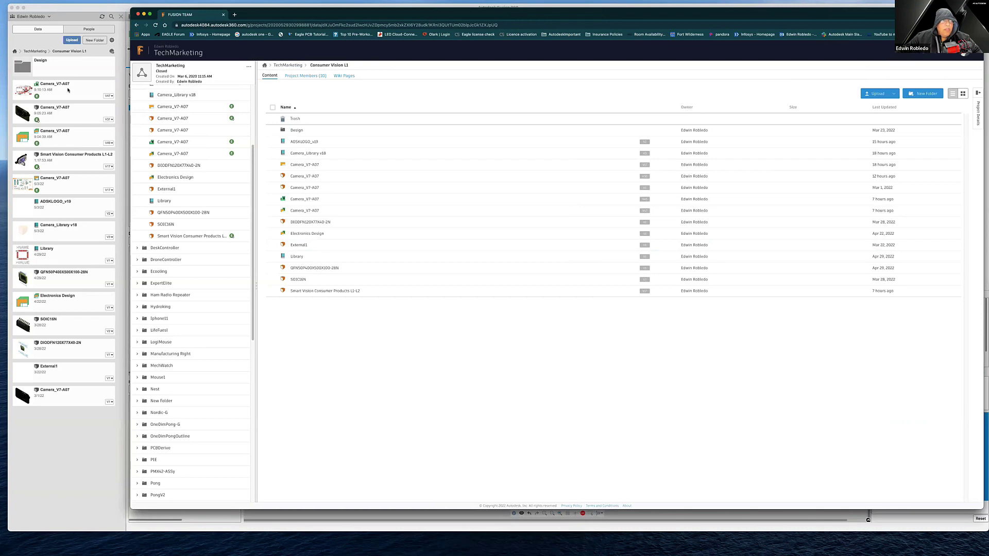
drag(57, 94, 191, 110)
drag(76, 122, 206, 121)
drag(64, 140, 225, 147)
drag(90, 166, 211, 155)
key(Escape)
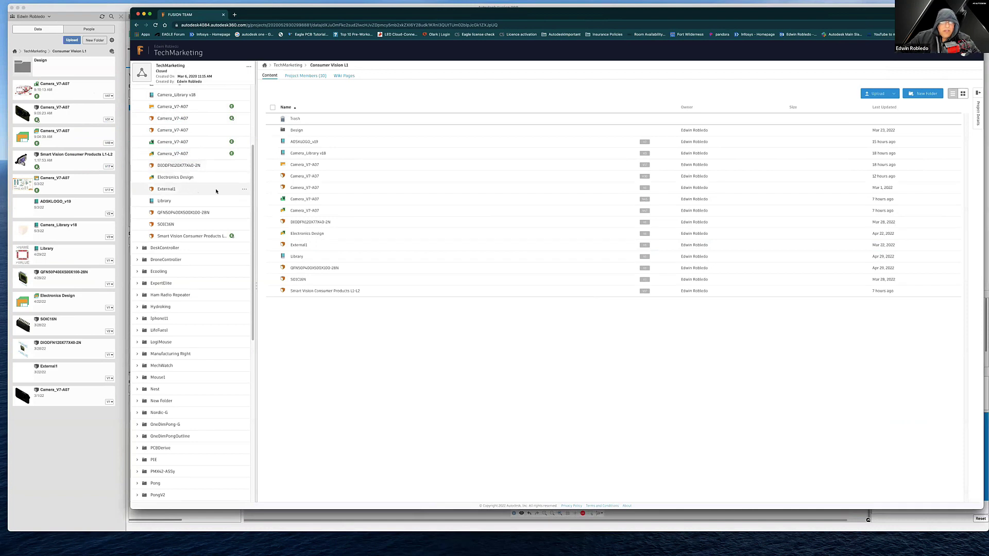
Open the Camera_V7-A07 schematic in Fusion Team, inspect its first sheet in the viewer, and return to the overview
click(298, 165)
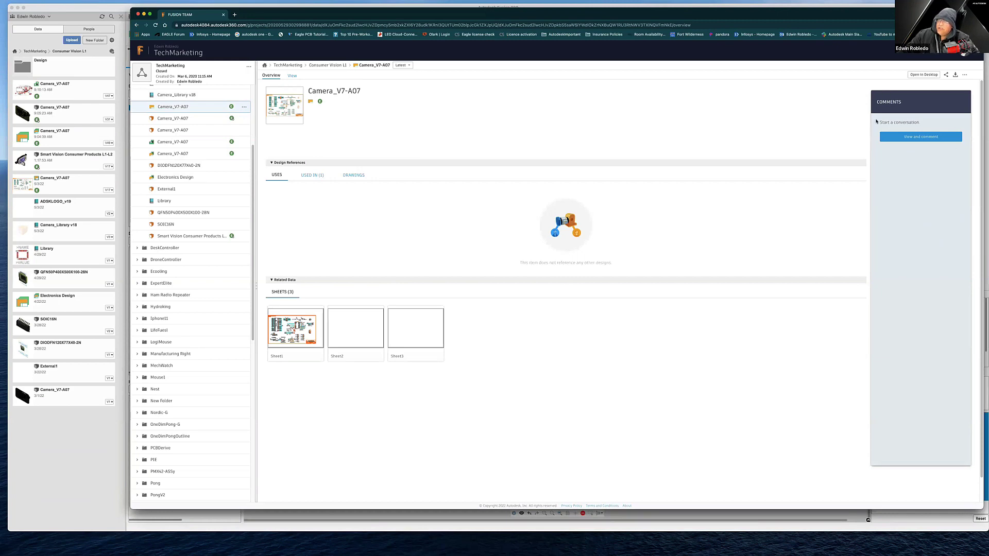
click(292, 114)
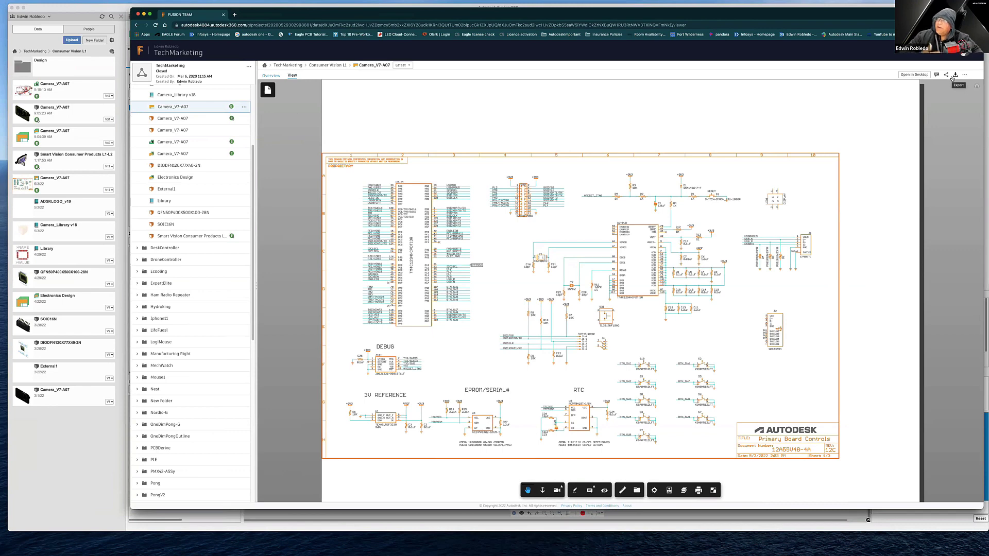
click(277, 76)
click(345, 66)
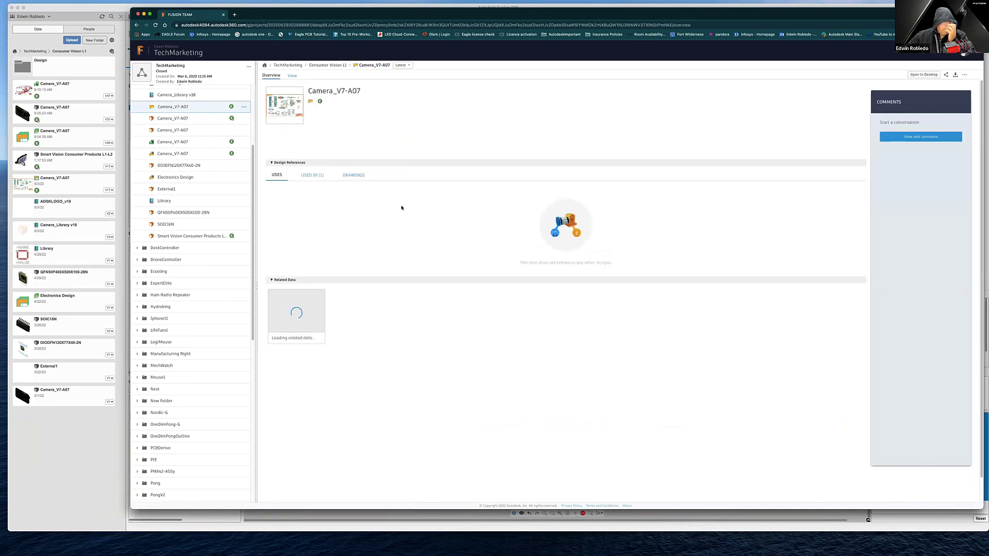
Open the Camera_V7-A07 board in Fusion Team and examine the markup comment attached to connector J2
click(186, 147)
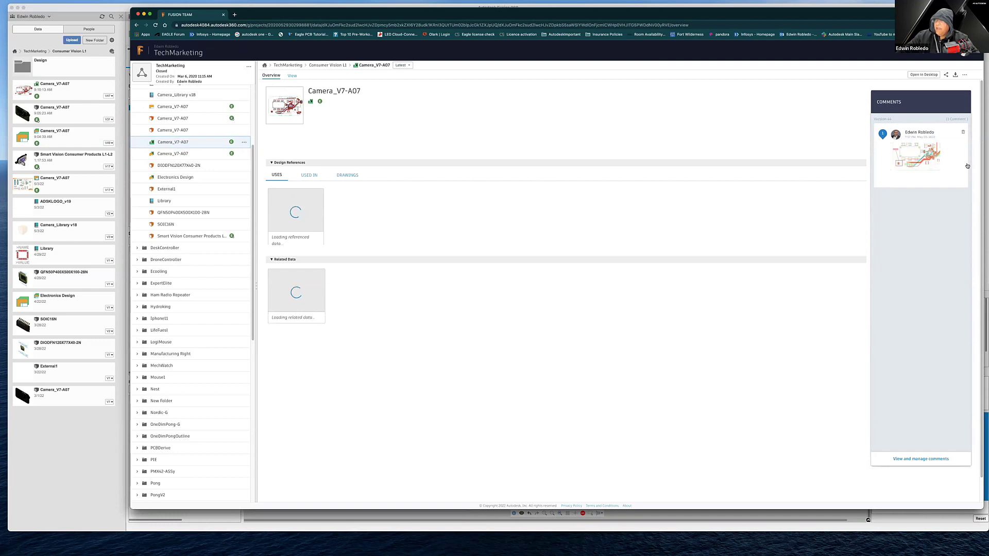
click(904, 159)
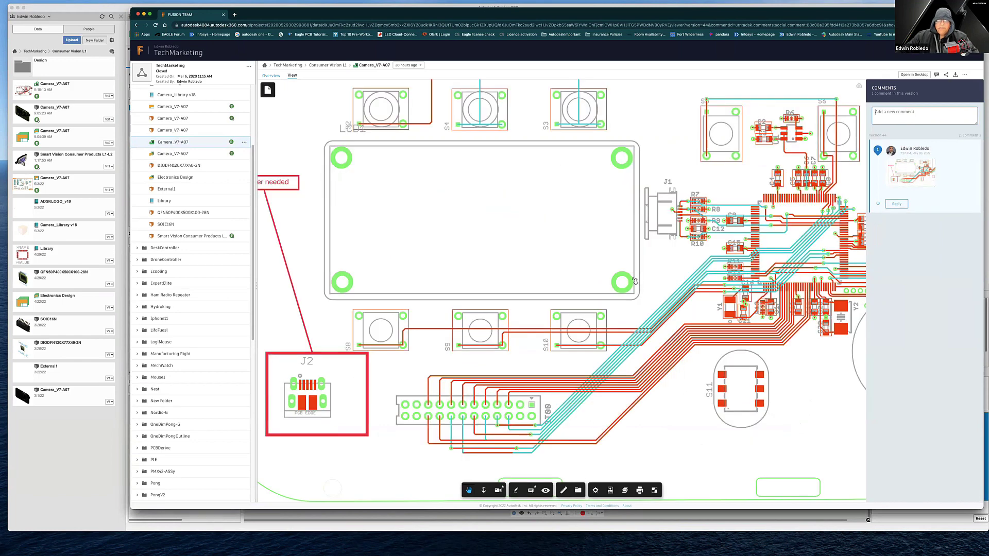
scroll(637, 283, down, 5)
scroll(637, 283, up, 5)
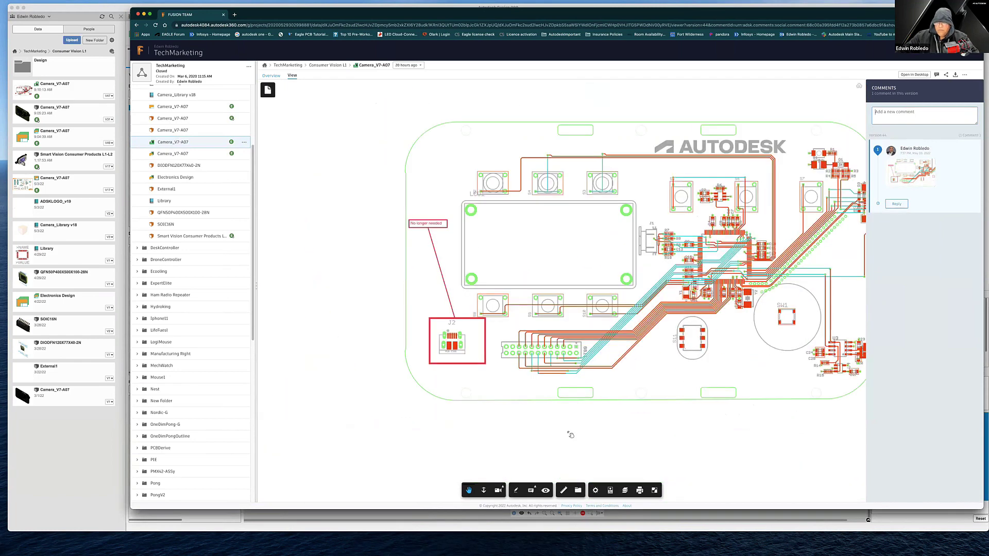
drag(561, 270, 499, 265)
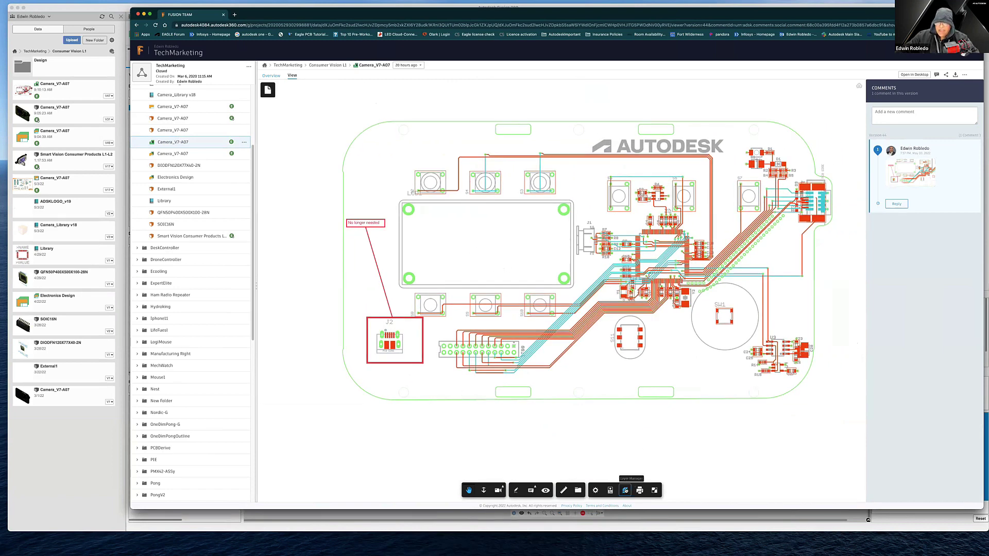
Display the Camera_V7-A07 board's layer list in the Fusion Team viewer and check the file's available download format
click(625, 490)
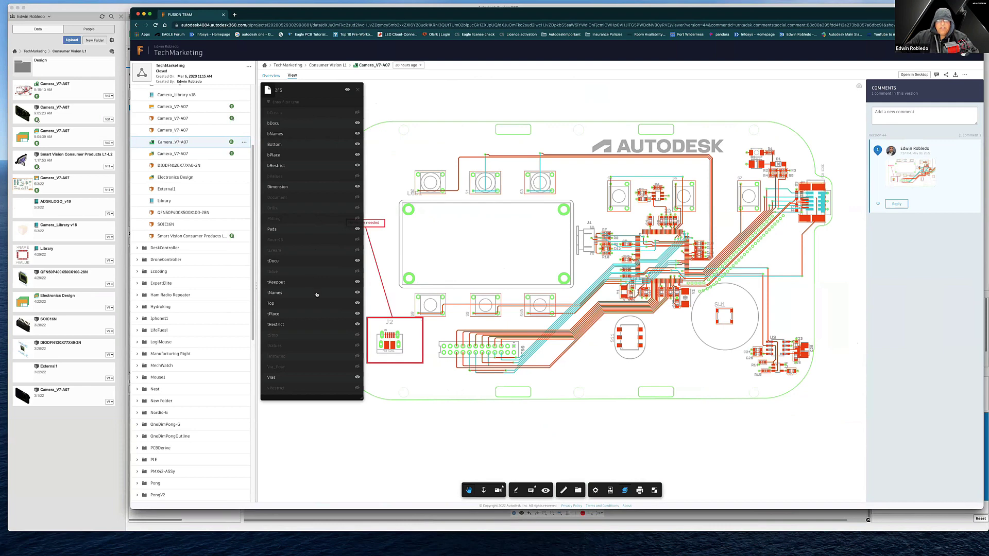
click(955, 76)
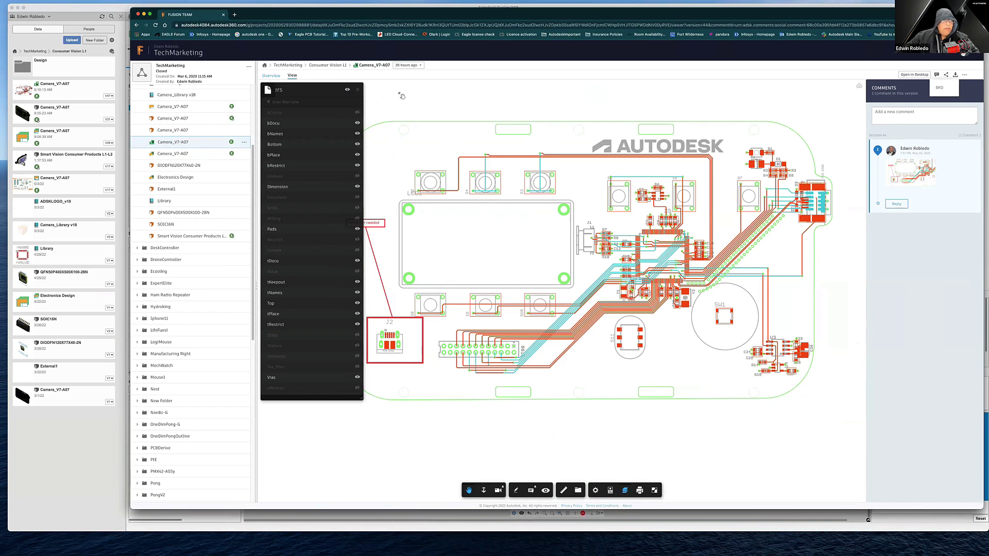
Open the Camera_V7-A07 3D board model in the Fusion Team viewer and review its available export formats
click(182, 119)
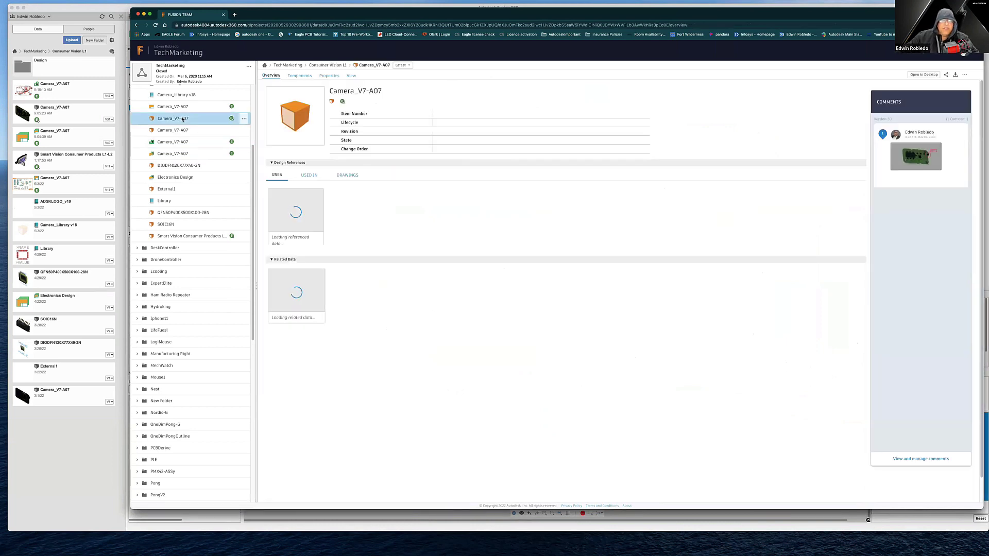
click(281, 121)
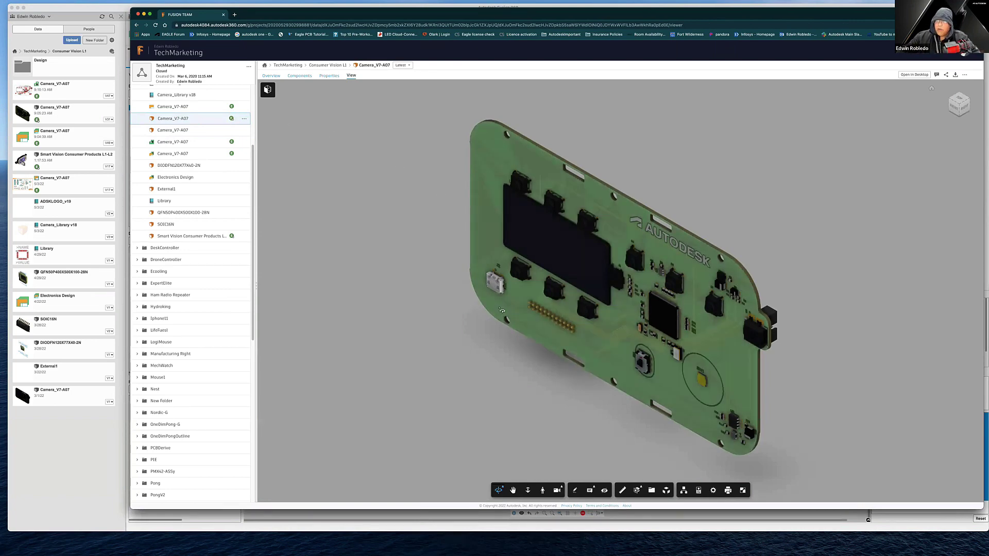
click(954, 75)
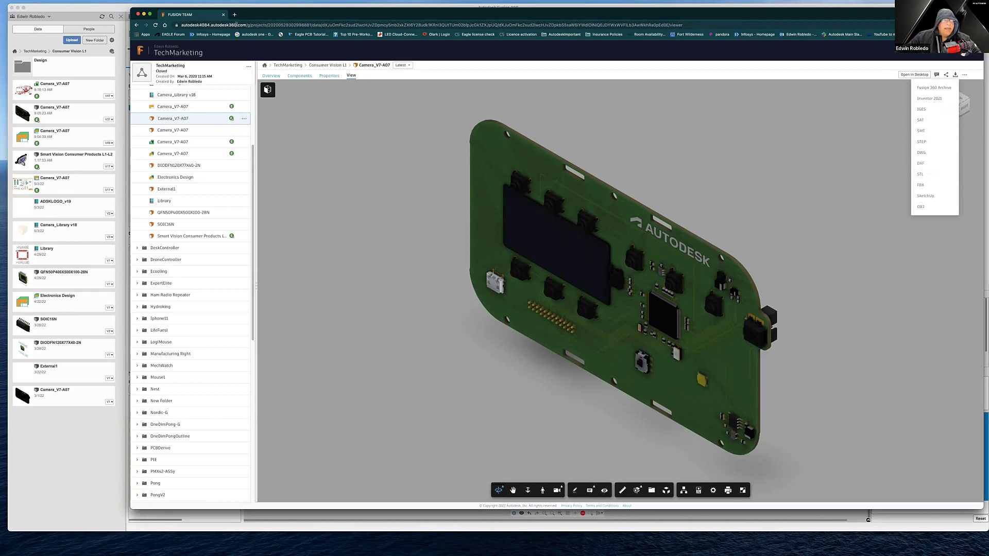
Switch to the Camera_V7-A07 schematic in desktop Fusion 360 and move connector J100 using the alternate move mode, placing it back in line
drag(265, 19, 988, 125)
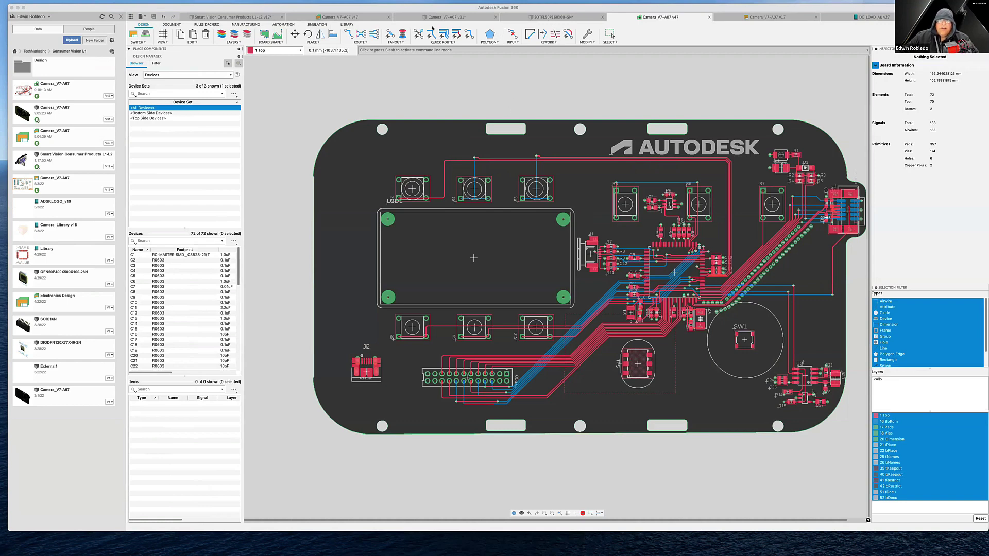
click(755, 19)
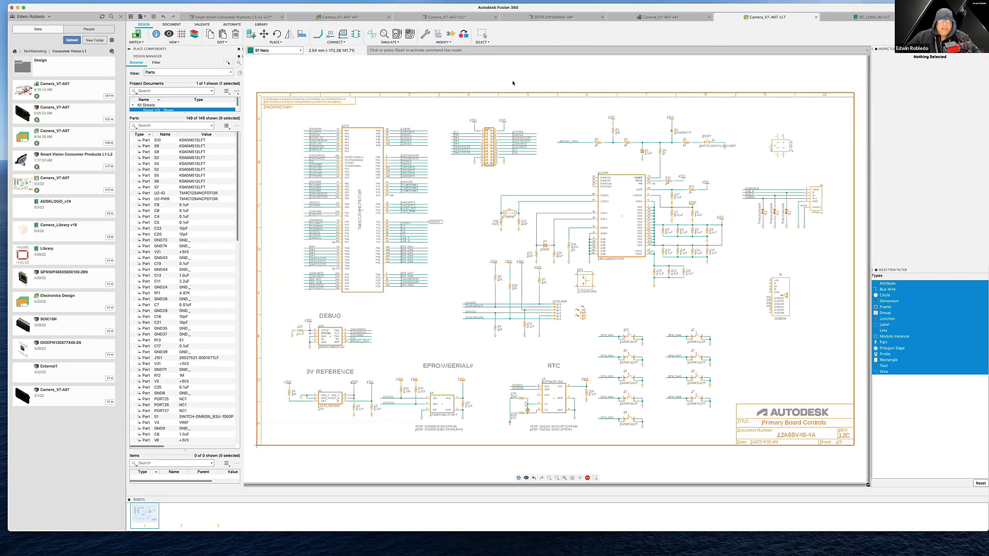
click(264, 36)
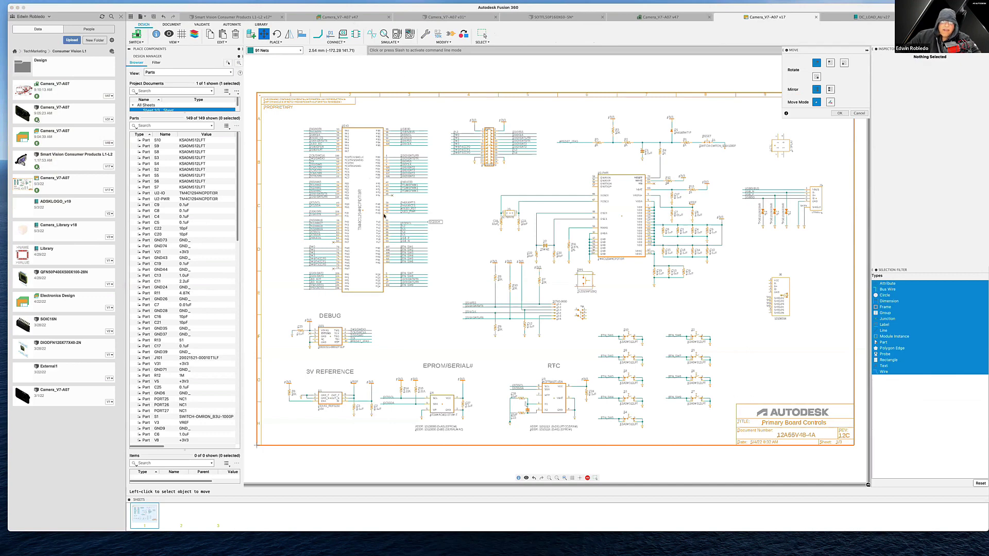
click(488, 147)
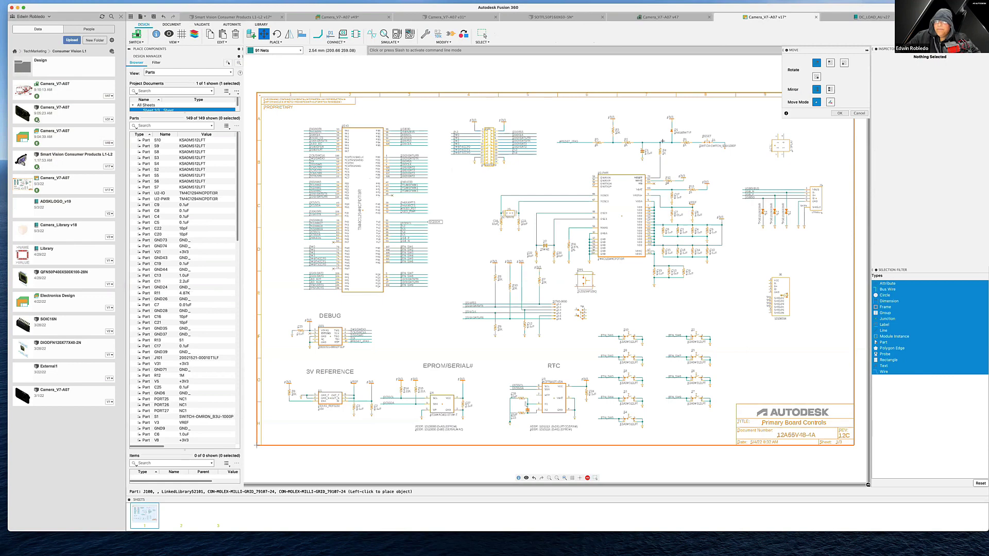
click(830, 103)
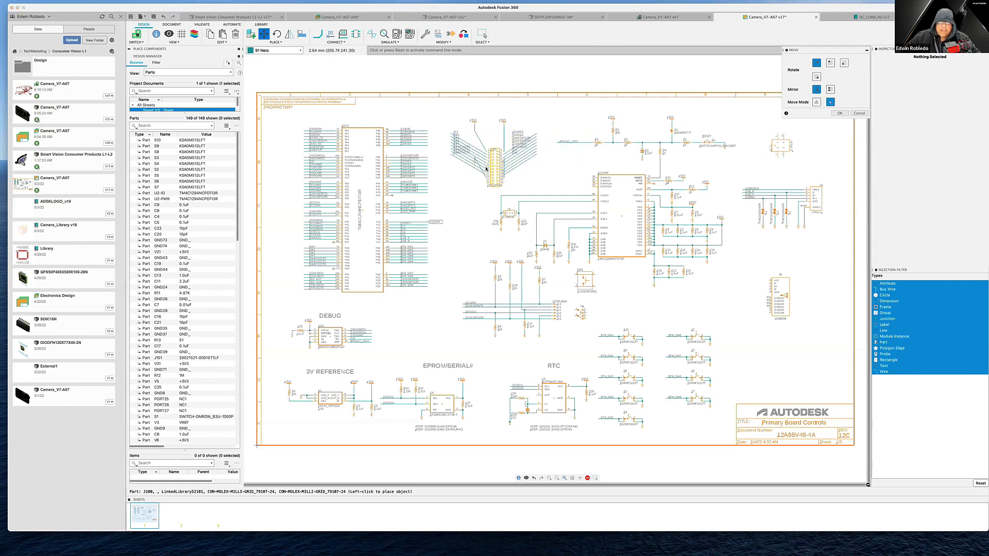
scroll(481, 141, up, 5)
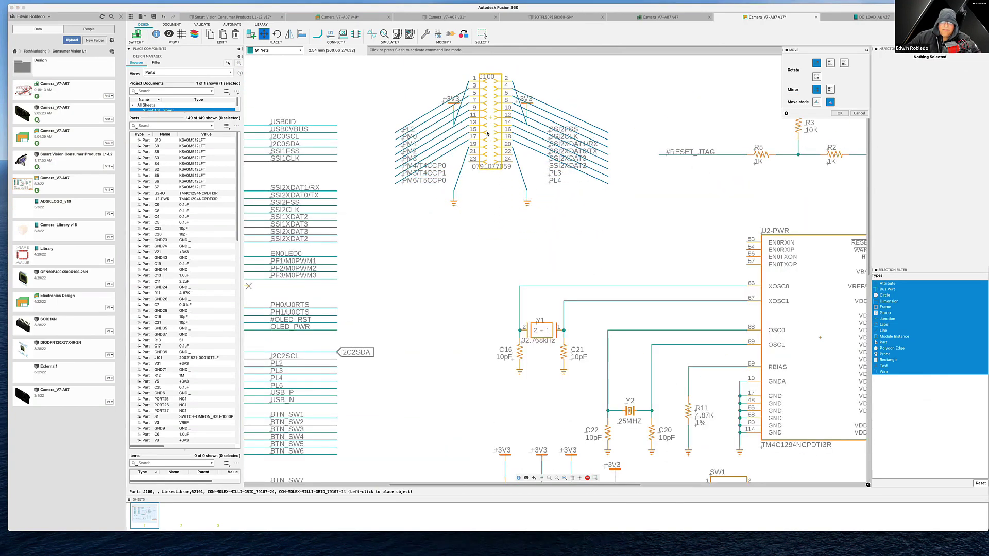
click(486, 161)
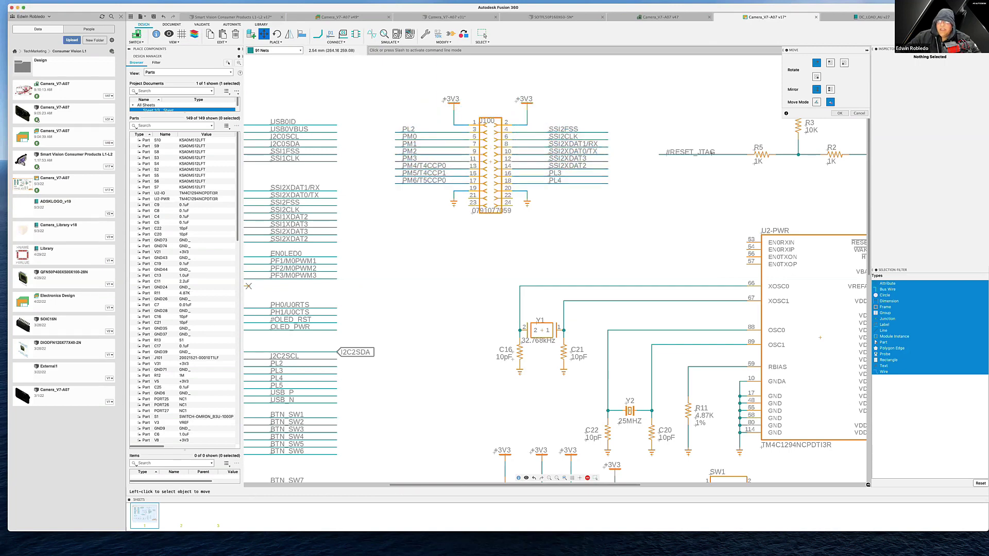
Restore the original move mode, pick up and re-place connector J100, and finish the Move command
click(817, 102)
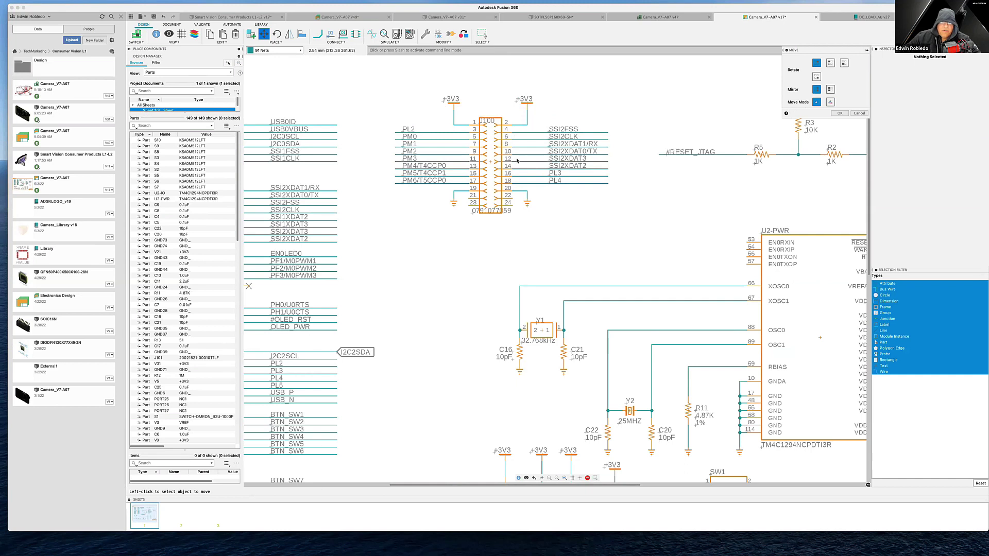
click(489, 164)
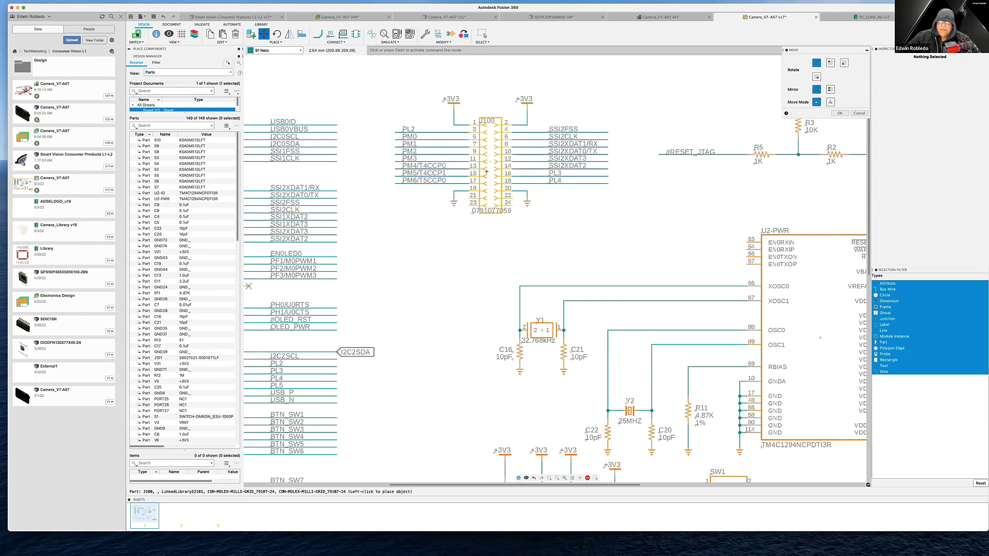
click(486, 162)
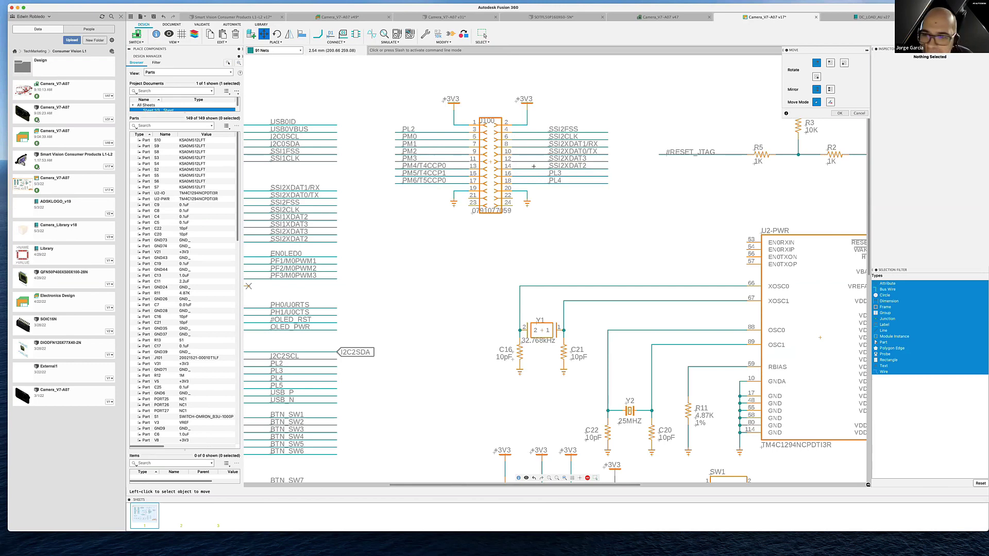
click(839, 114)
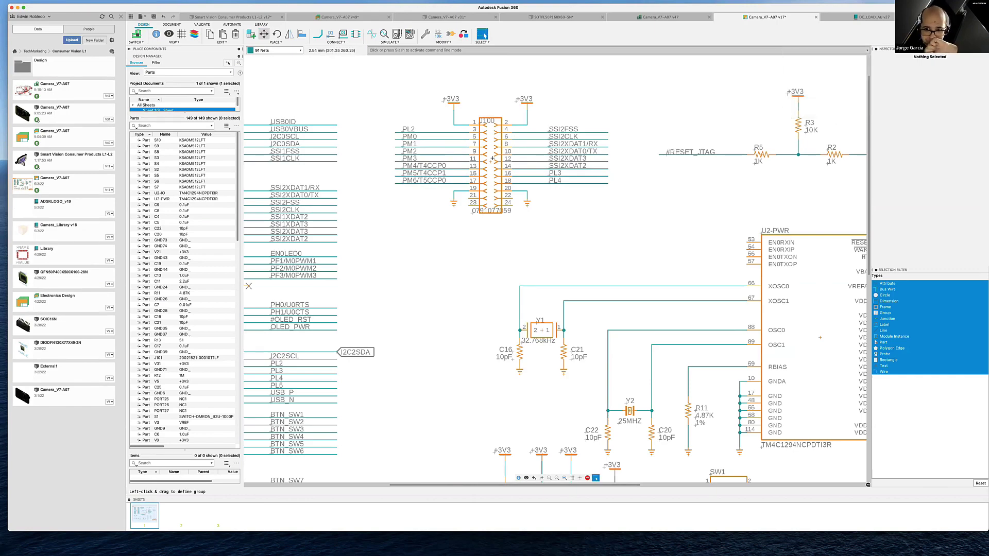
Move the TM4C1294NCPDTI3R microcontroller symbol U2 slightly up and to the right in the schematic
scroll(493, 163, down, 3)
scroll(493, 162, down, 2)
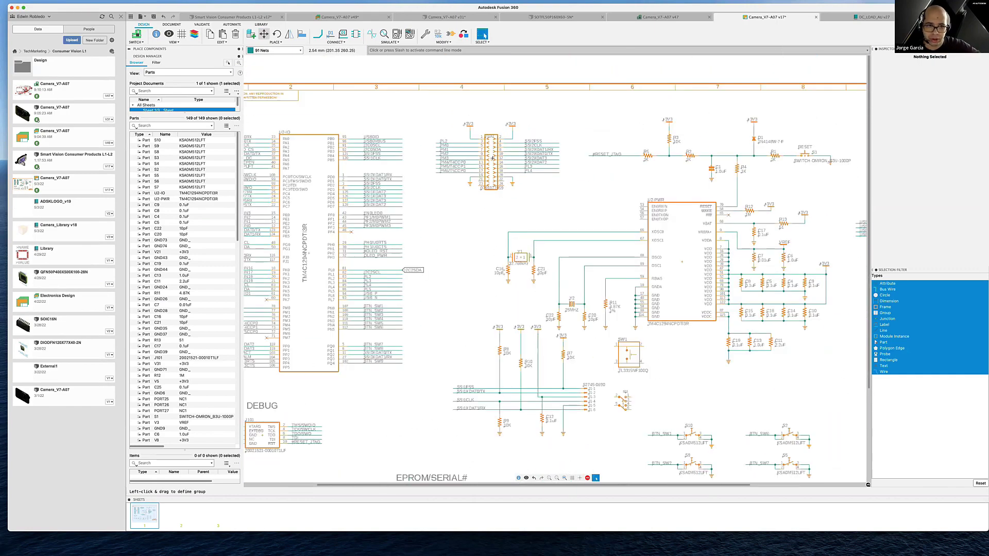
middle_drag(556, 241, 631, 237)
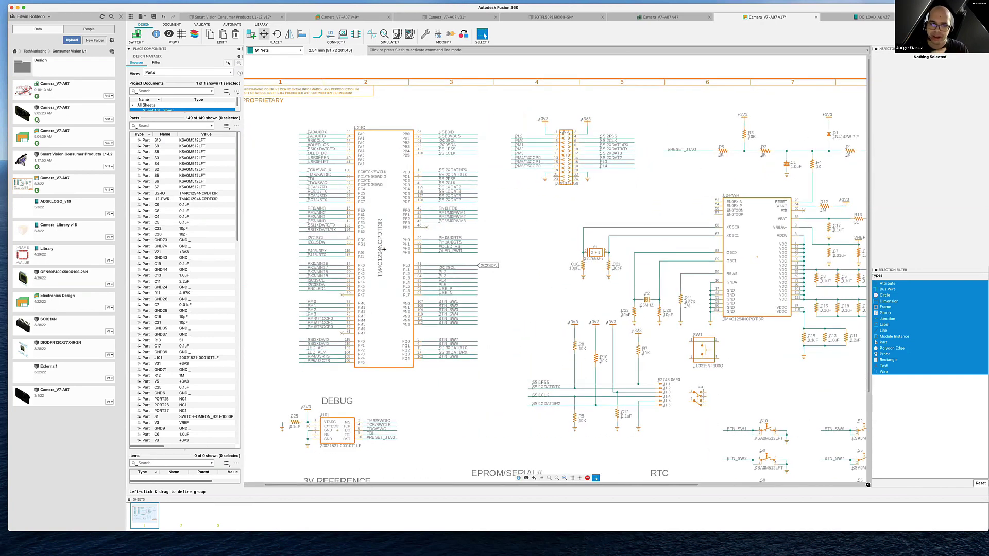
key(m)
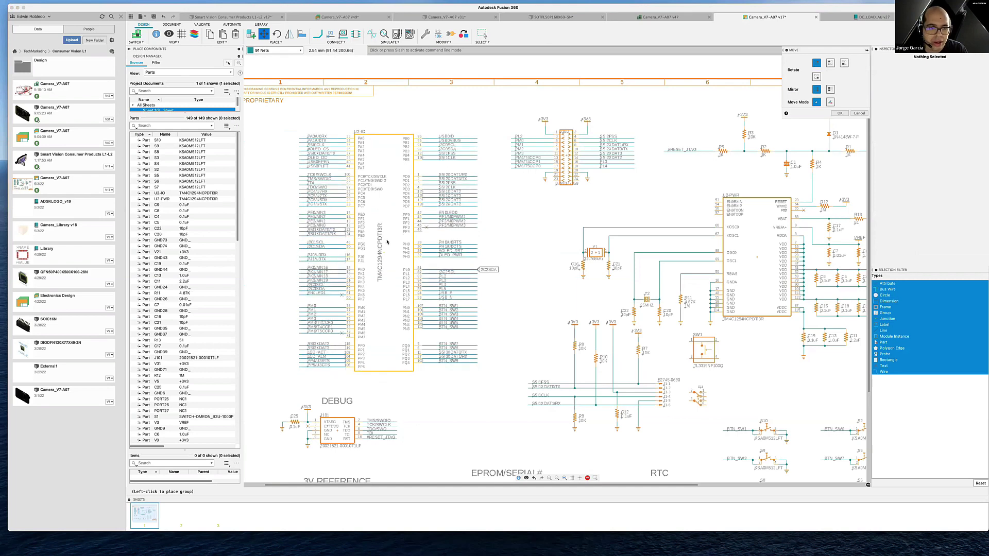
click(387, 239)
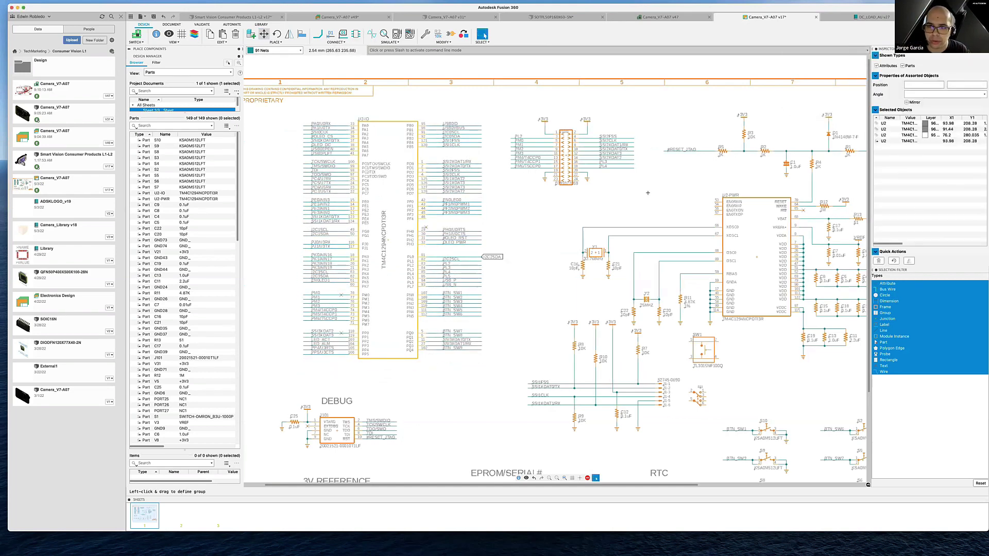
scroll(664, 180, right, 3)
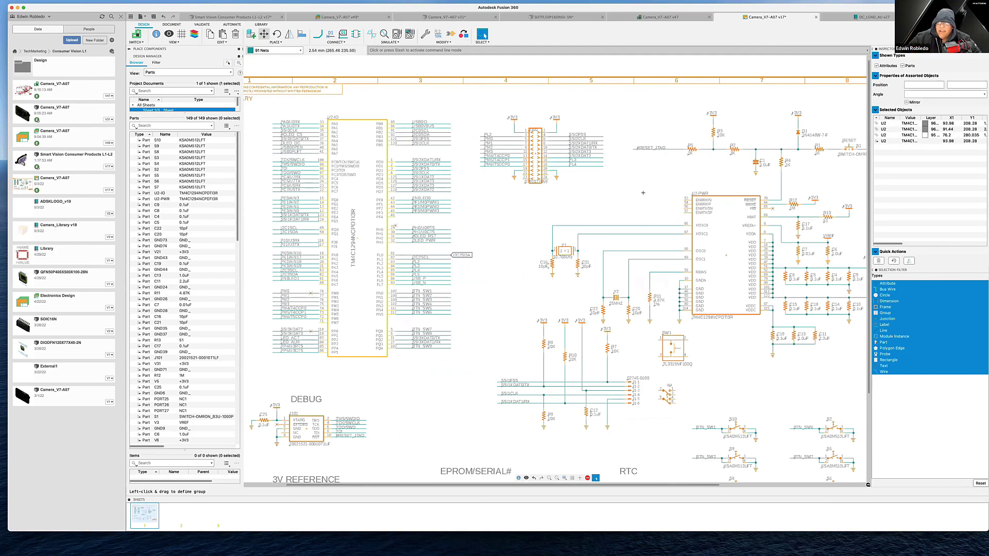
scroll(535, 152, down, 4)
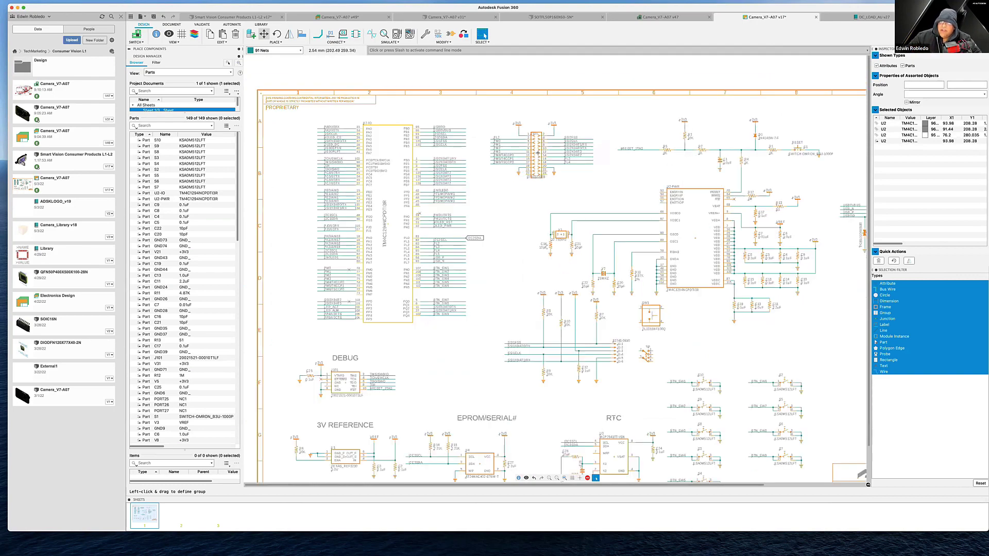
scroll(538, 152, up, 4)
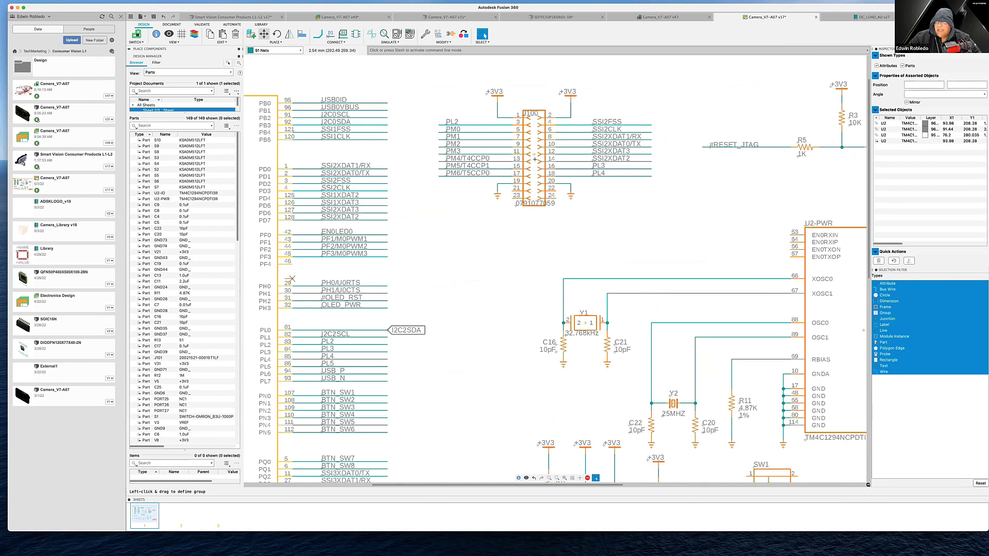
scroll(535, 160, up, 2)
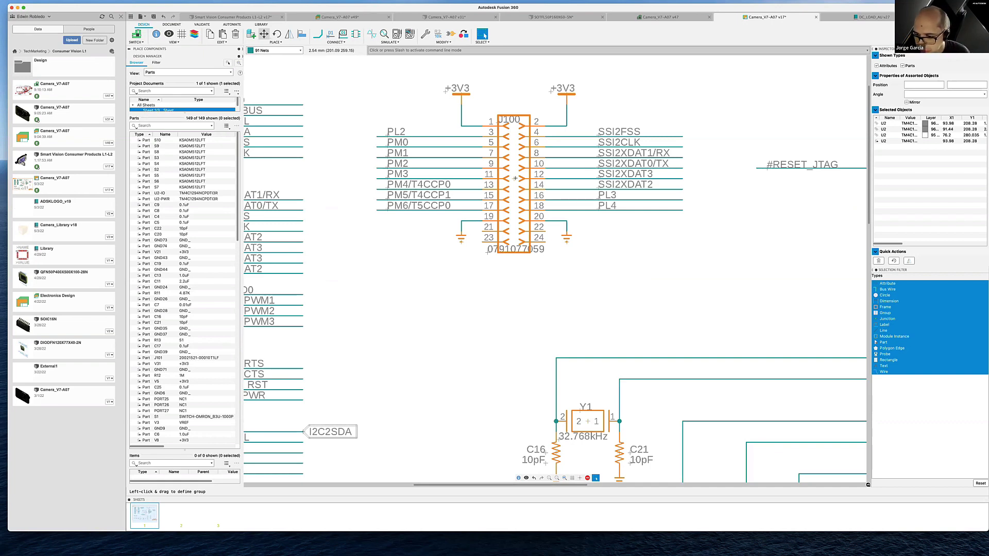
Return to the Camera_V7-A07 board layout and hide the project data list to enlarge the canvas
click(675, 18)
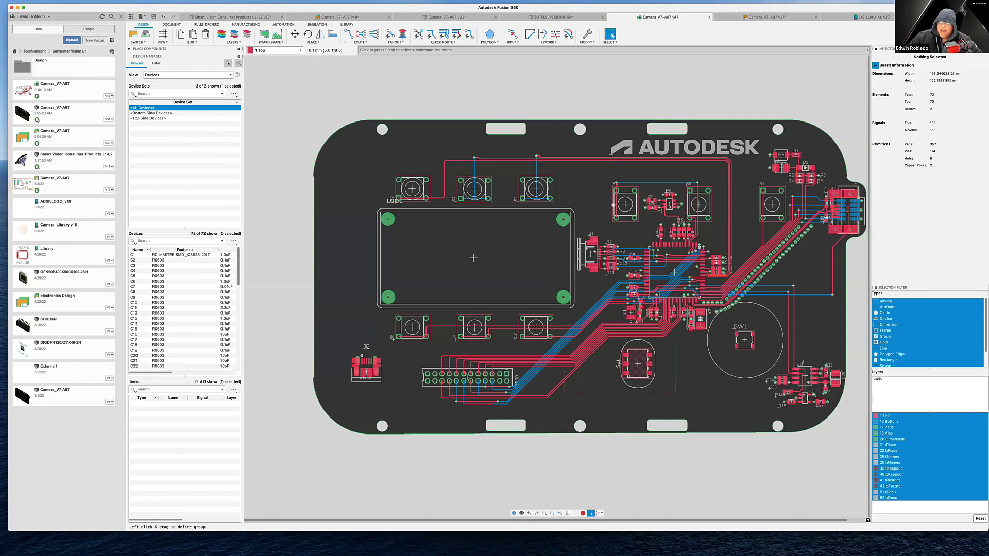
scroll(613, 231, up, 1)
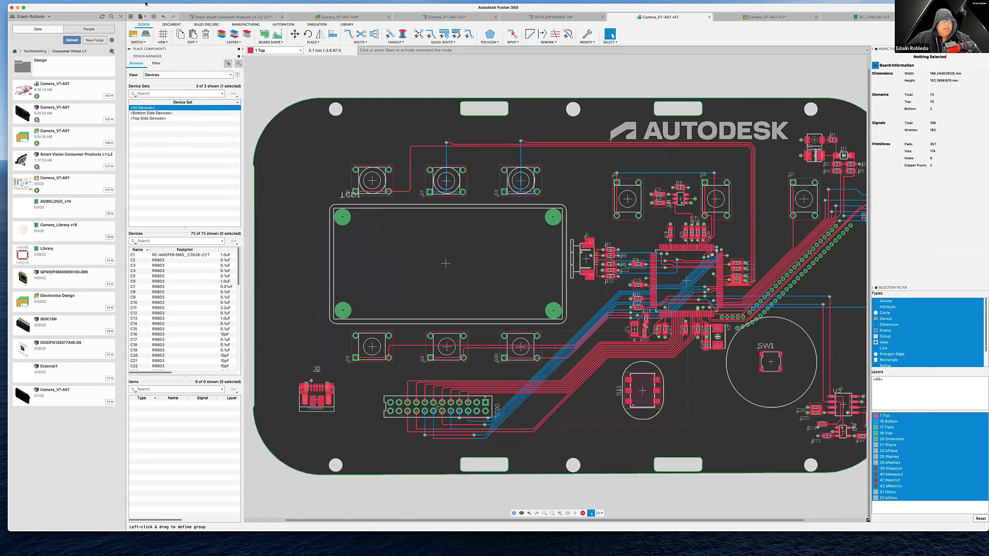
click(120, 17)
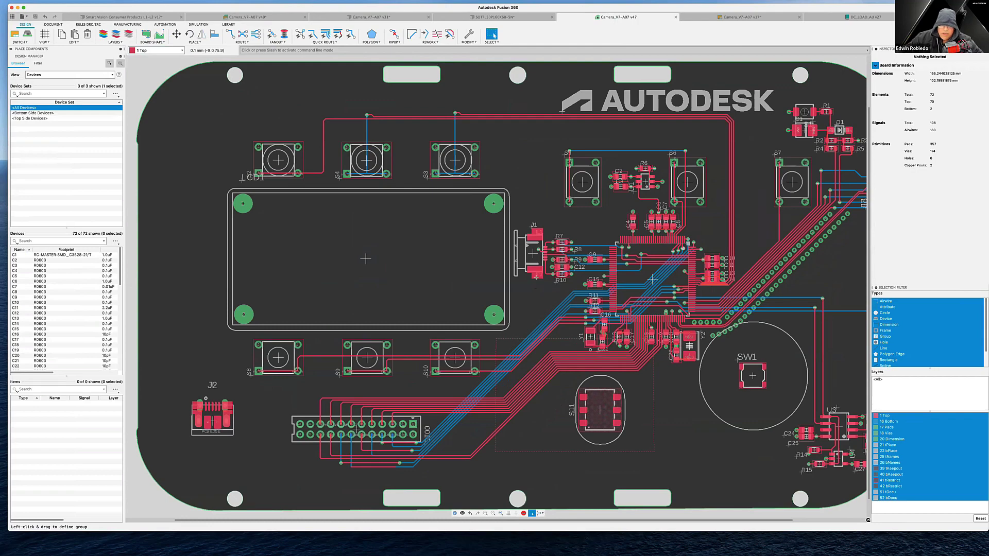
Rip up two routed signals between connector J1 and resistor R10 on the board
scroll(535, 346, up, 2)
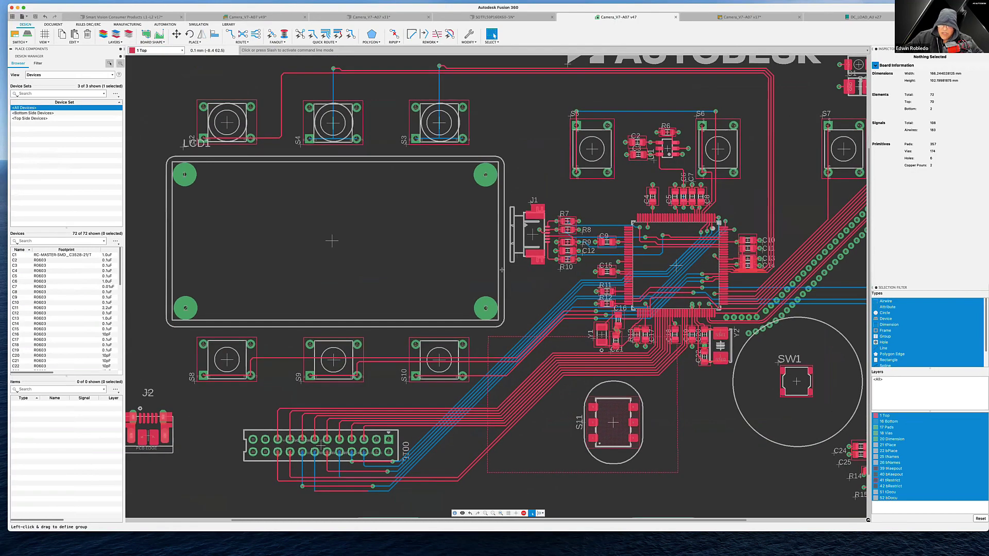
middle_drag(535, 347, 509, 272)
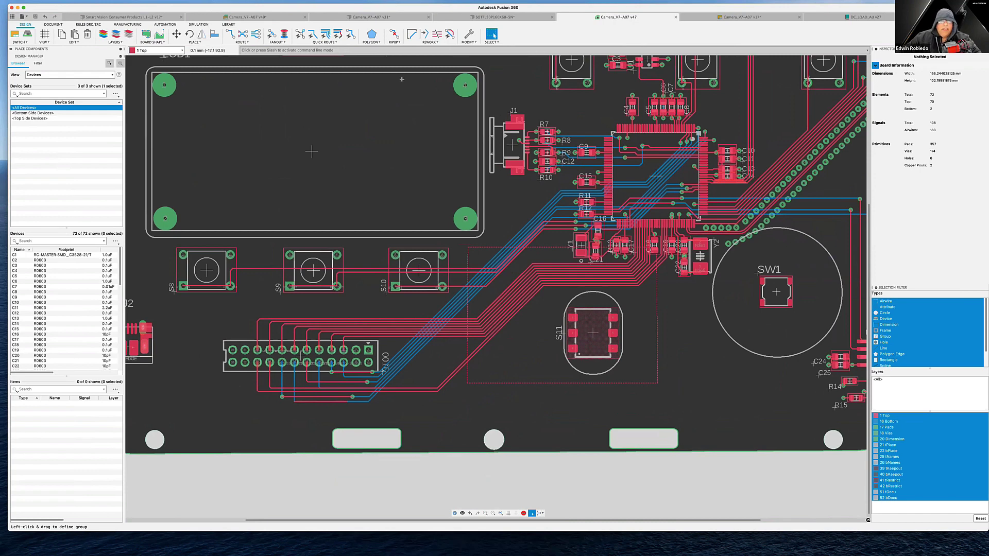
click(394, 34)
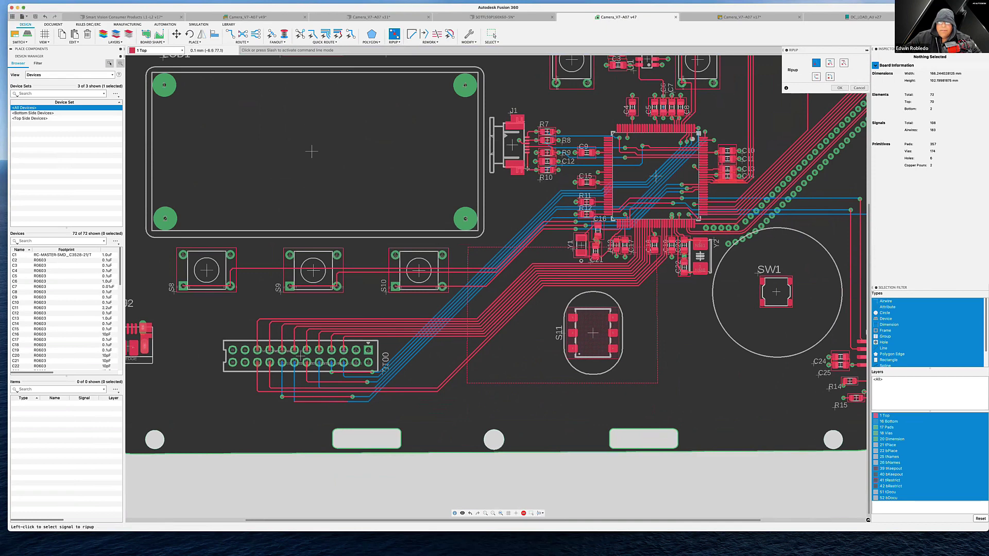
click(527, 167)
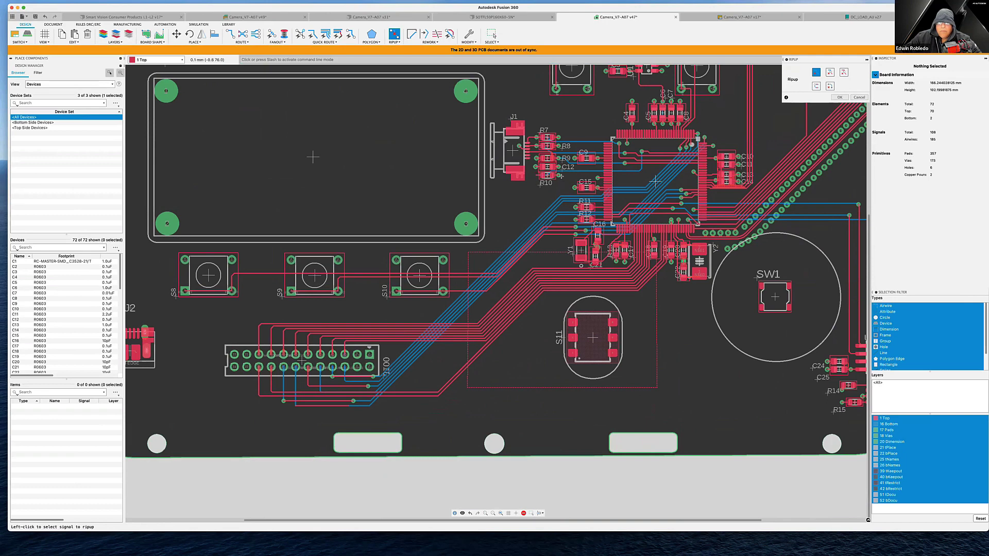
click(558, 175)
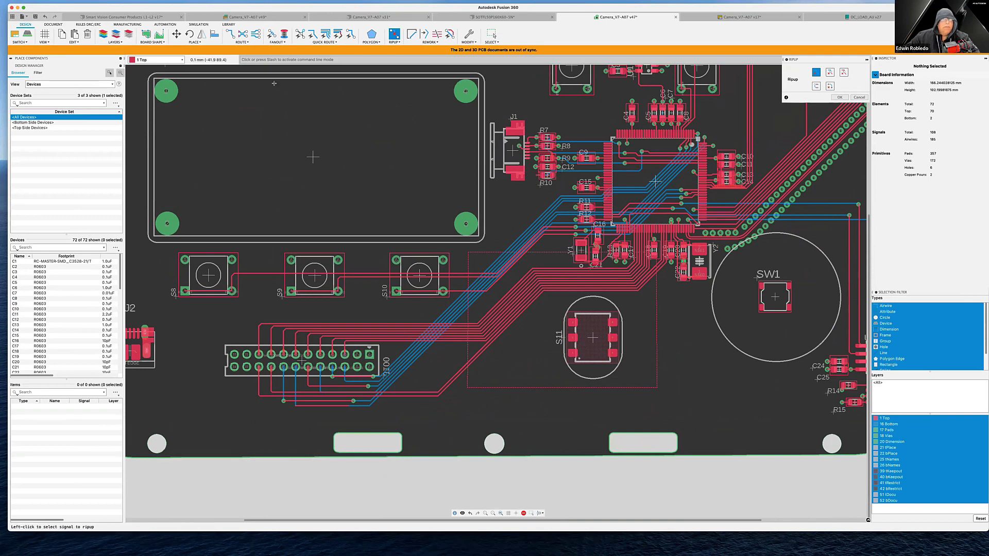
Make layer 19 Unrouted visible on the board and close the layer settings
click(104, 35)
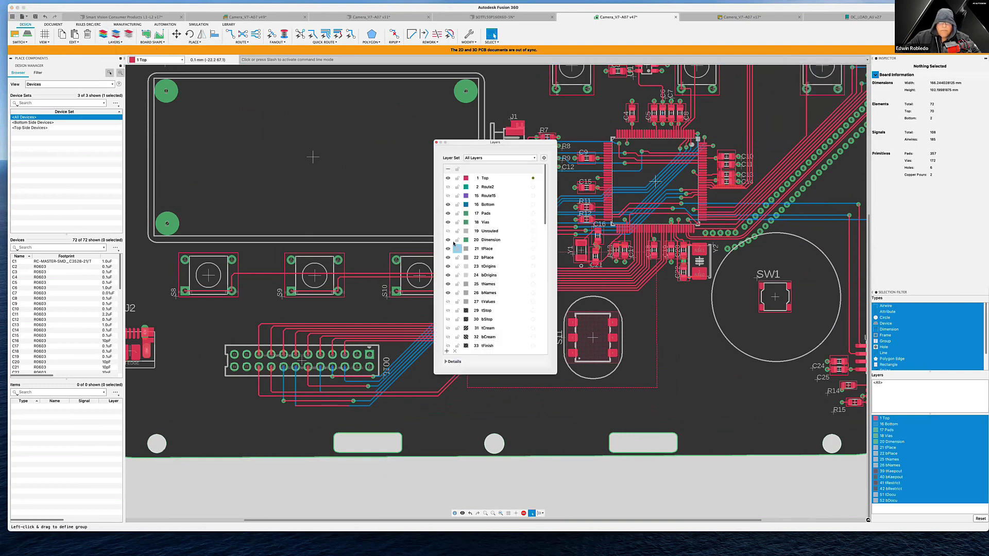
click(447, 231)
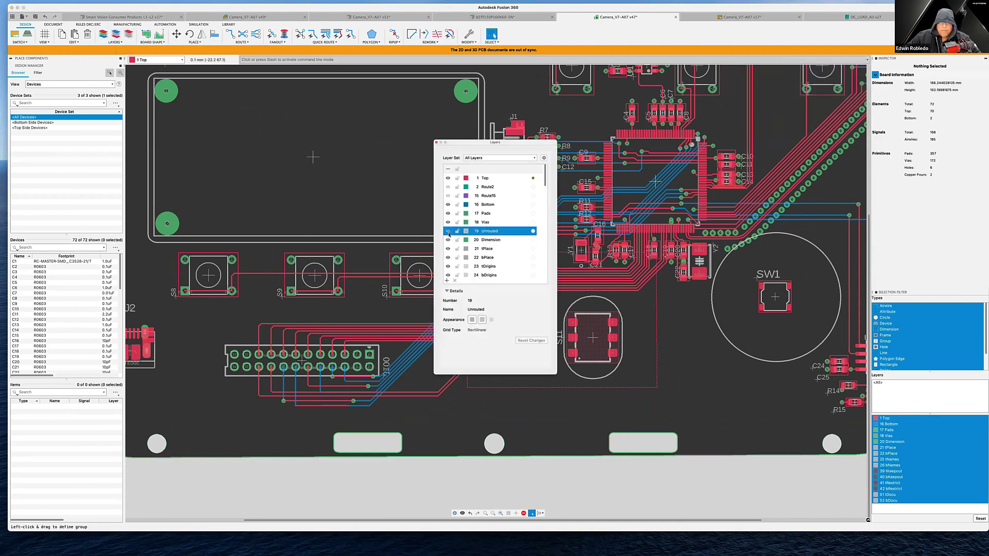
click(436, 143)
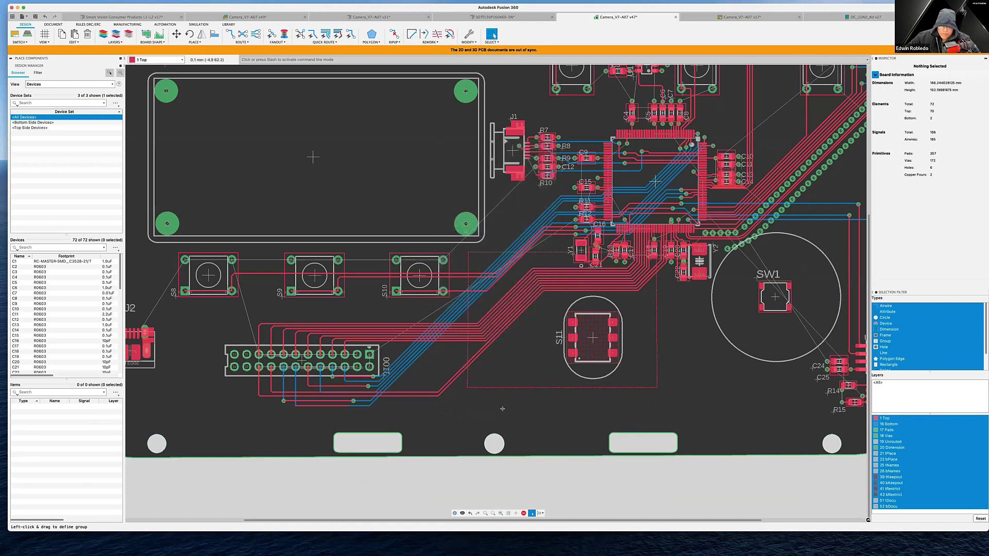
Set the board's obstacle handling mode to Ignore Violators
click(543, 514)
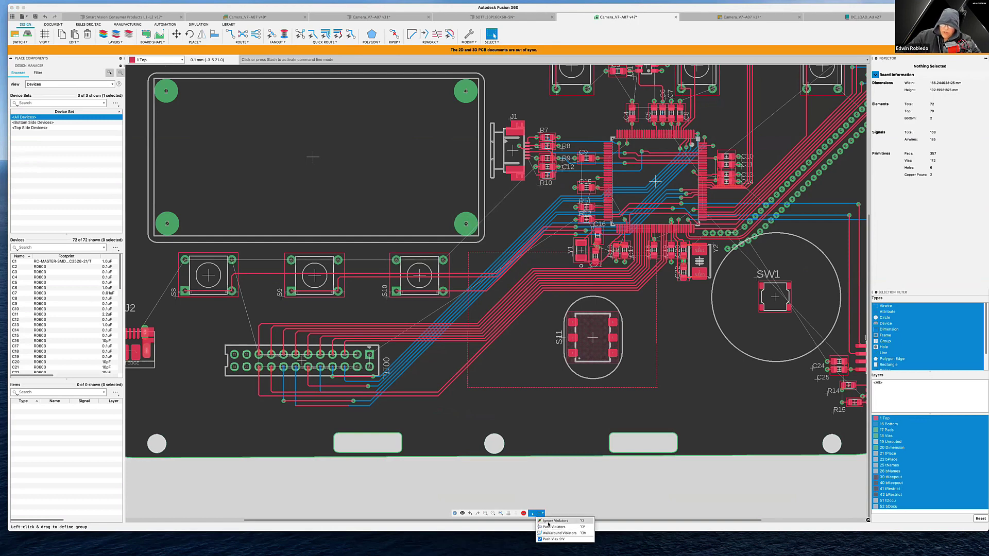
click(548, 522)
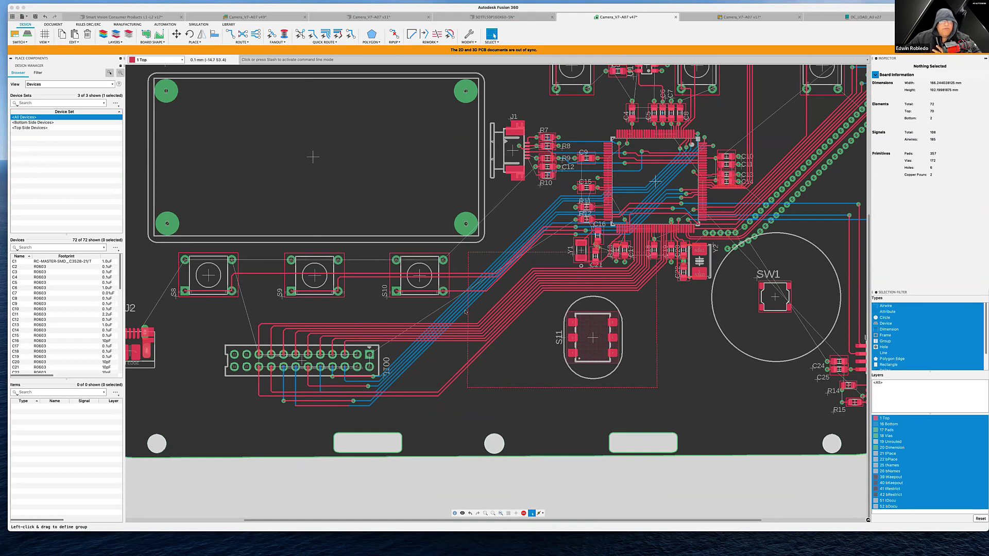
click(394, 34)
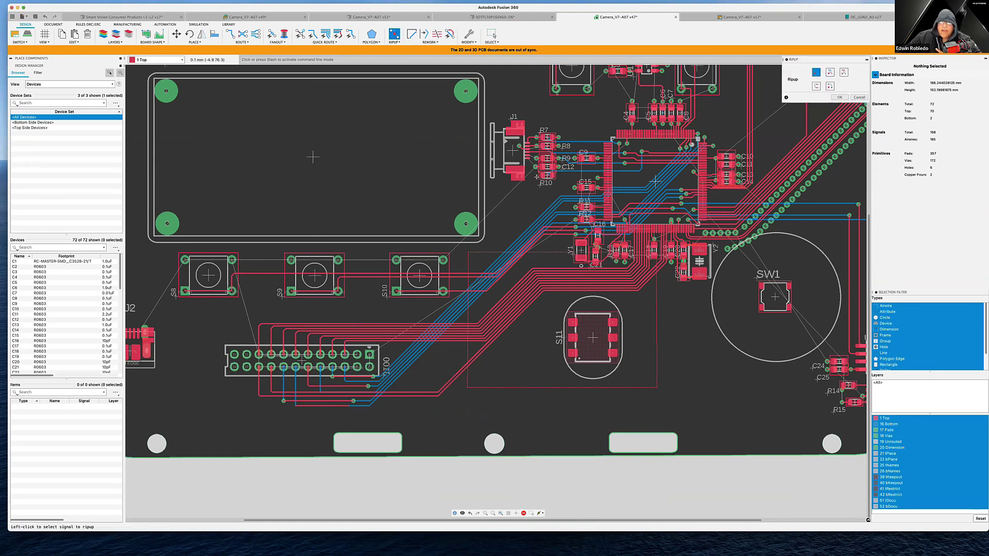
click(176, 34)
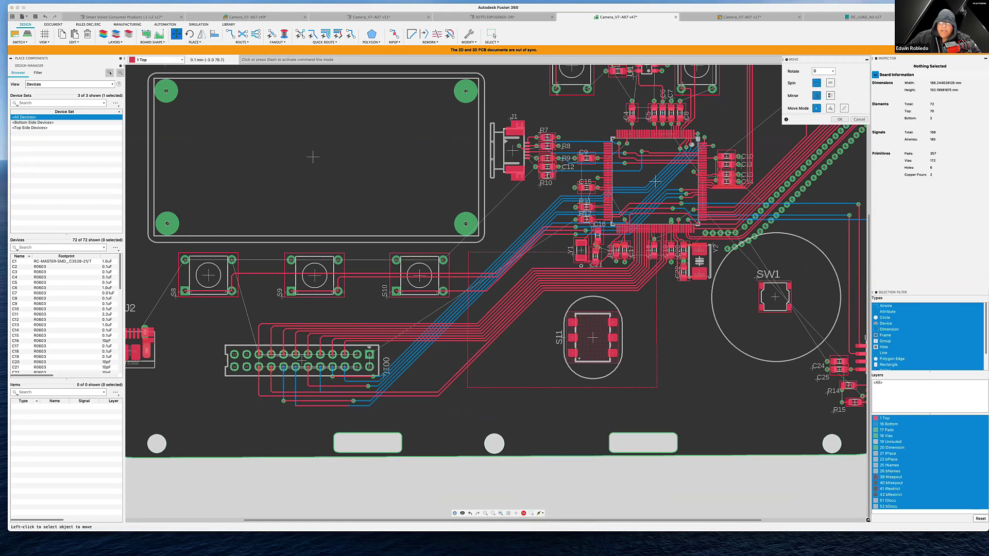
click(548, 176)
key(Escape)
key(Escape)
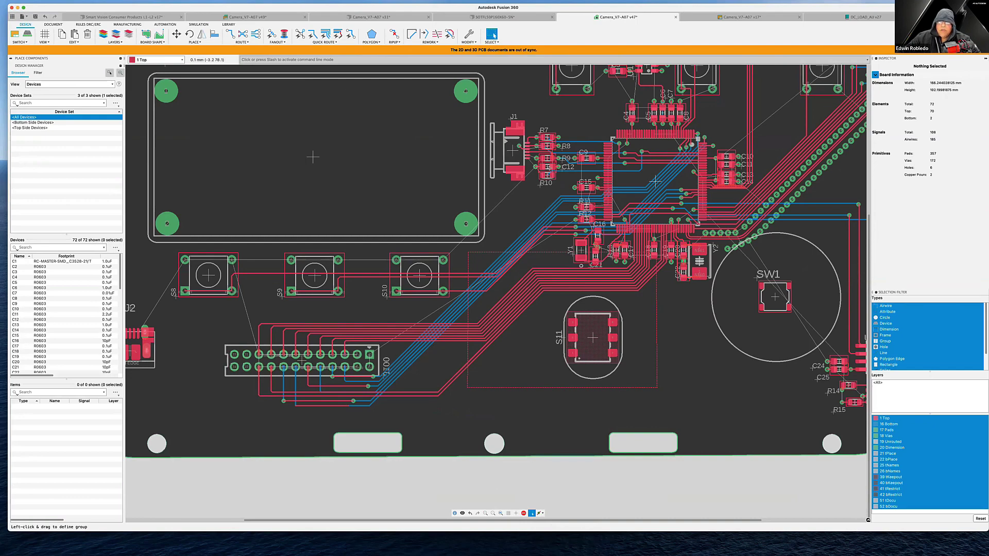
Rip up the bottom-layer trace running from beside C12 to the microcontroller, including its remaining segments and via
scroll(548, 168, up, 5)
click(394, 35)
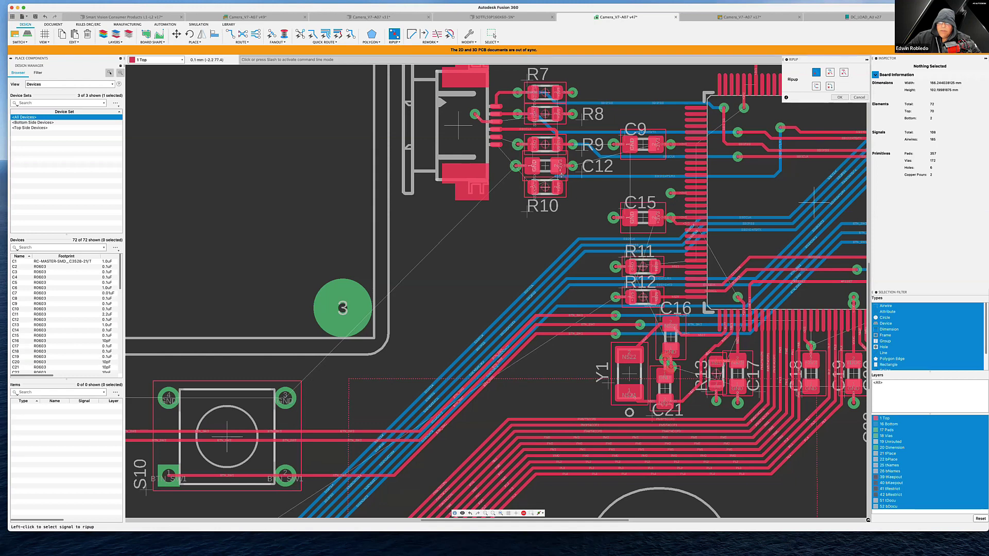
click(721, 176)
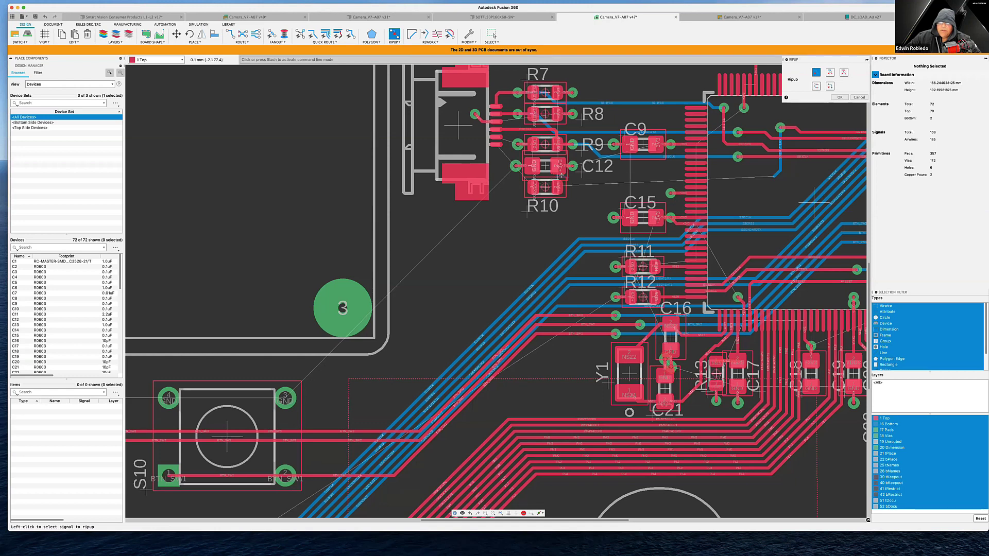
click(829, 72)
click(777, 171)
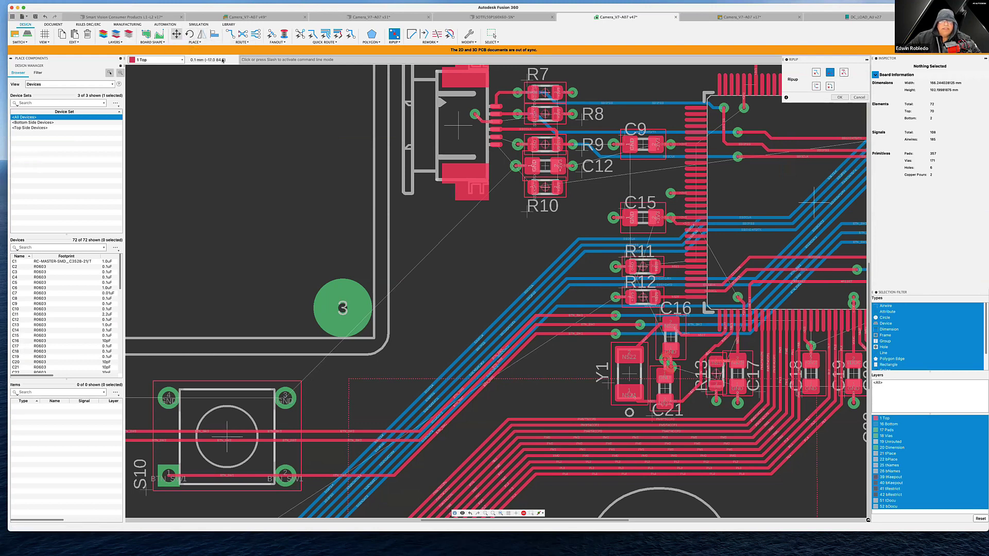
Move resistor R10 across the SSI2 traces into the open area beside switch S10, just above the BTN_SW3 trace
key(m)
click(527, 213)
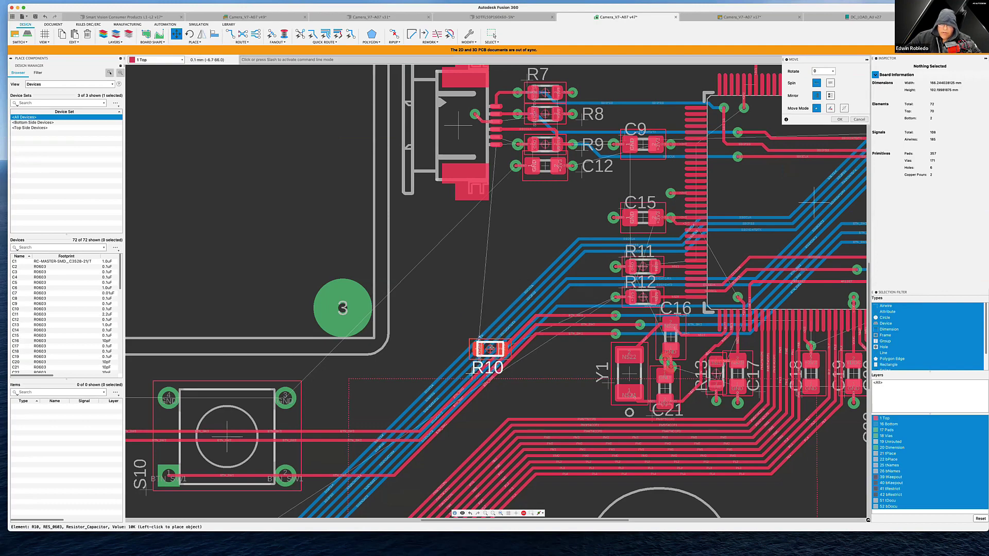
scroll(490, 348, down, 3)
scroll(490, 347, up, 8)
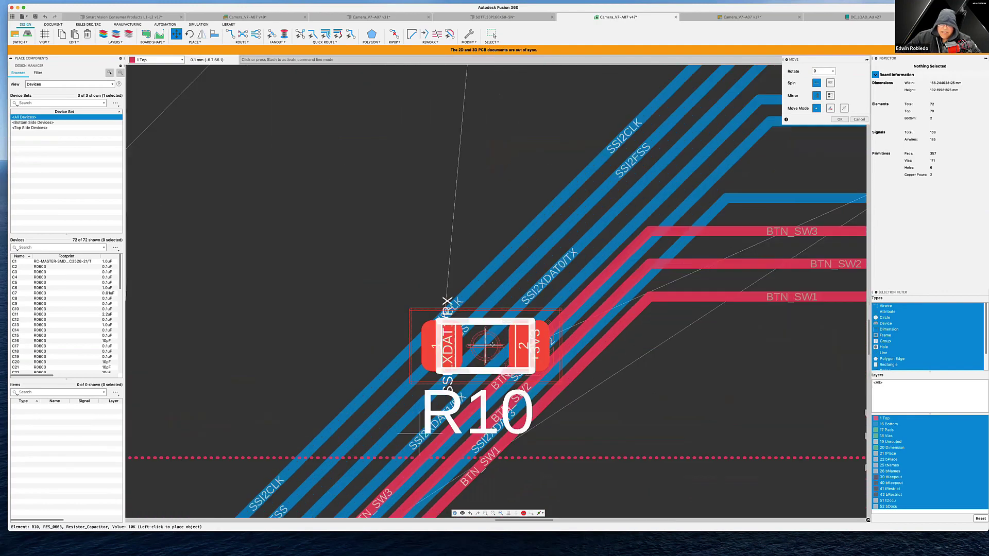
middle_drag(492, 345, 495, 159)
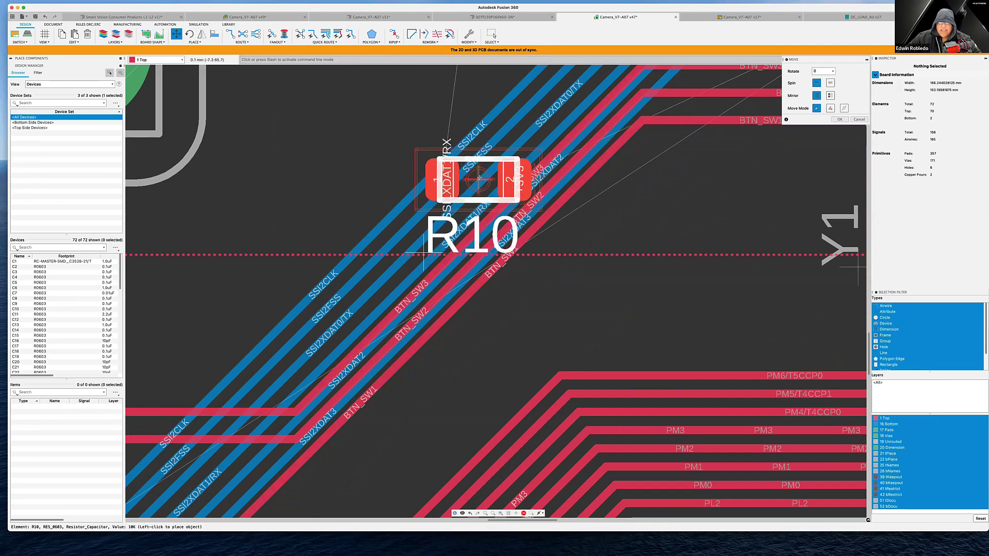
scroll(518, 175, up, 2)
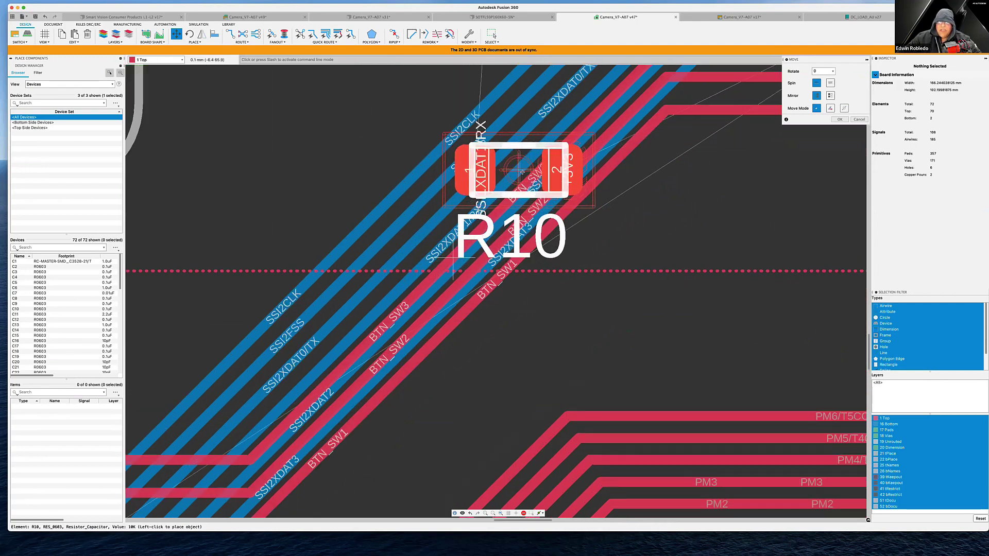
scroll(522, 171, up, 2)
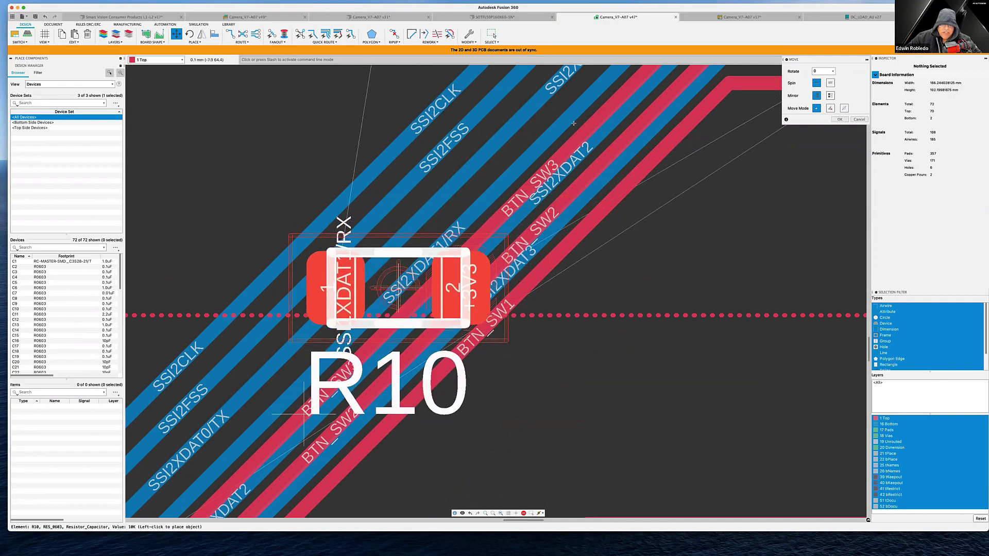
middle_drag(402, 286, 597, 93)
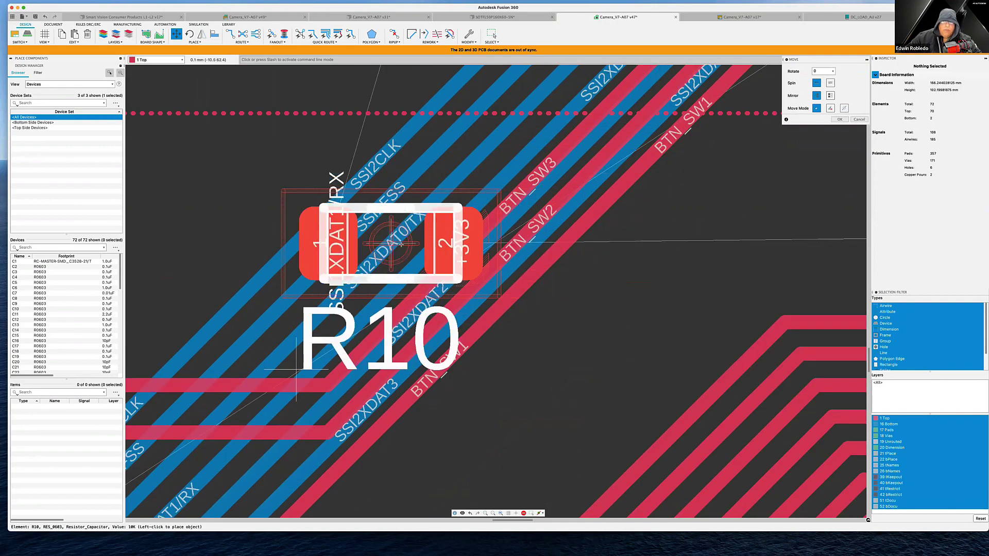
click(401, 243)
middle_drag(636, 141, 413, 155)
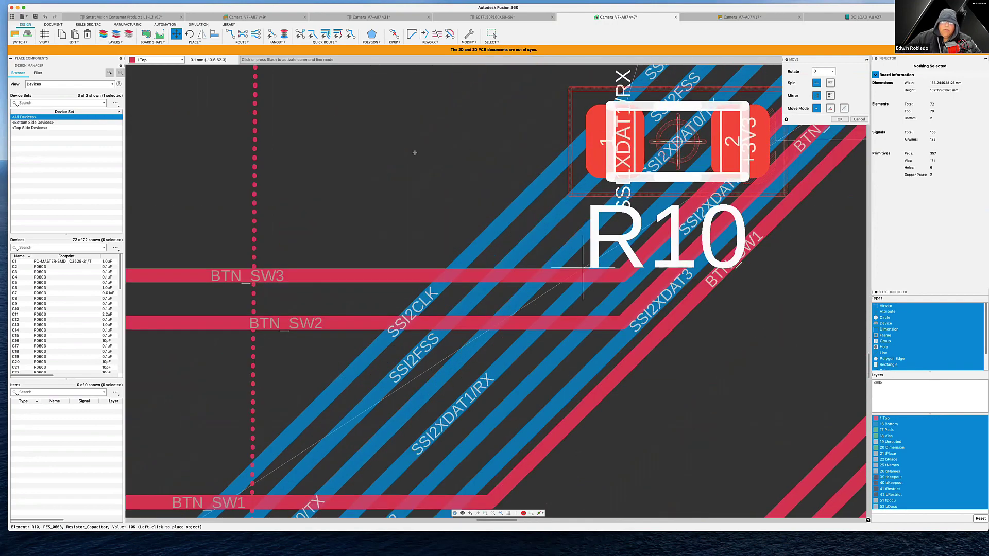
click(393, 137)
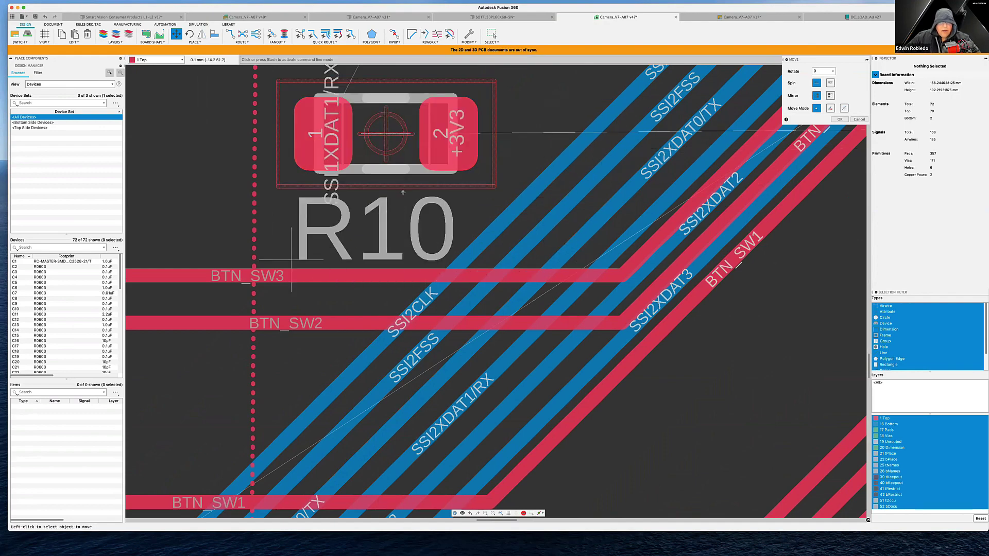
Change the board's obstacle handling mode to Walkaround Violators
scroll(404, 192, up, 2)
scroll(403, 192, down, 3)
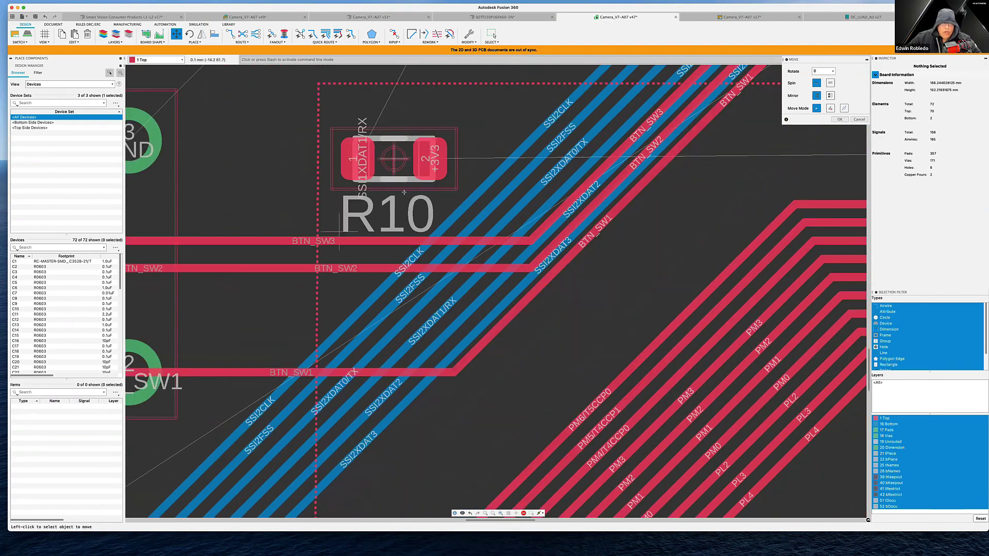
scroll(404, 192, down, 3)
middle_drag(402, 400, 549, 441)
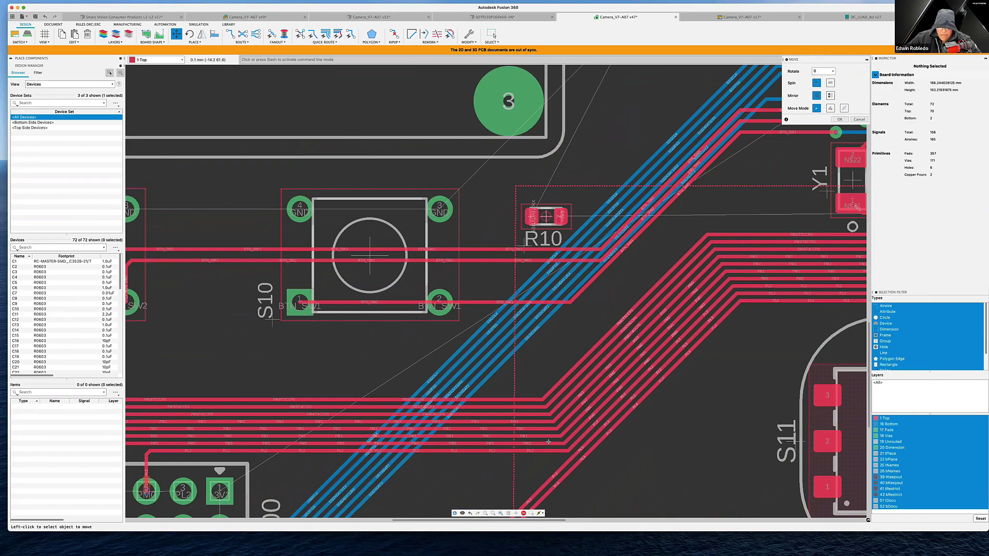
click(543, 514)
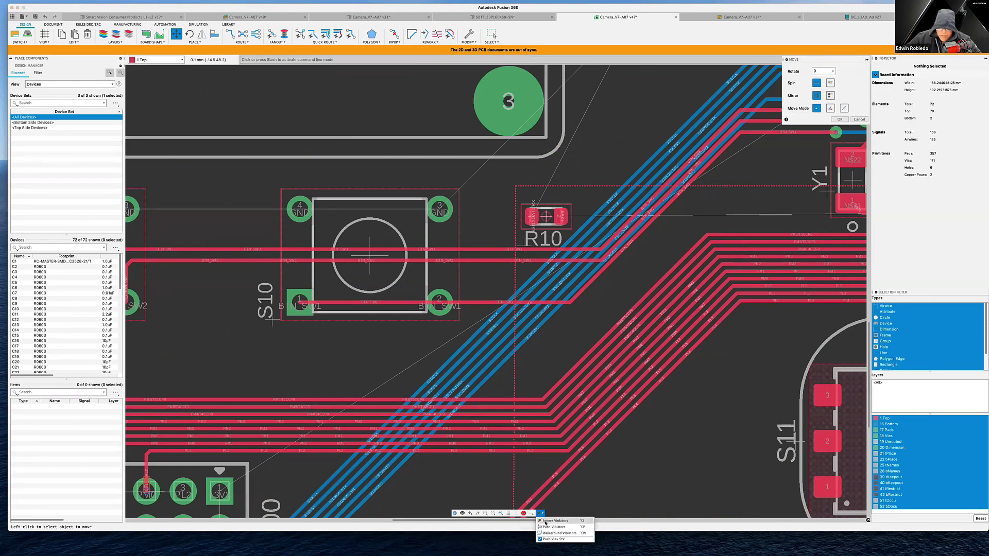
click(547, 533)
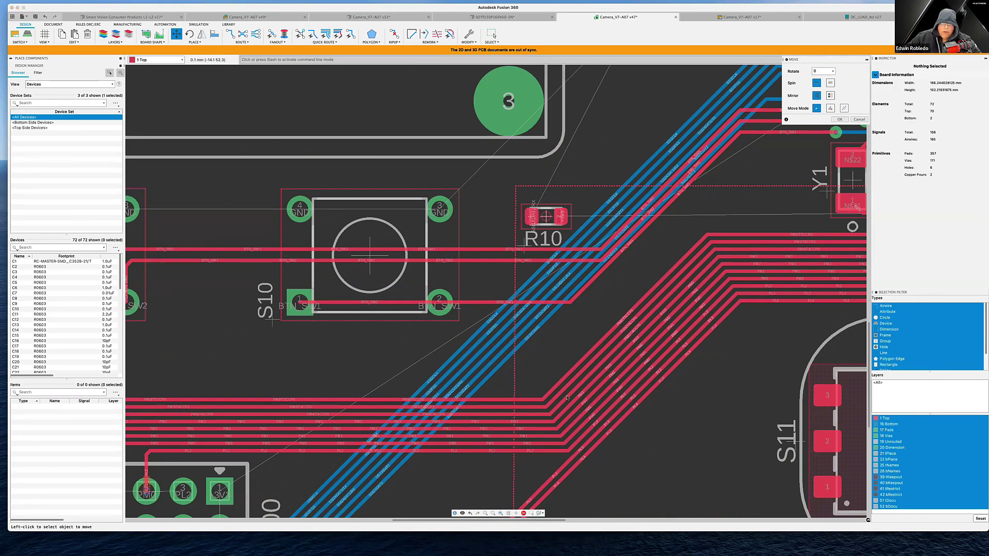
Manually route the GND connection on the top layer from pad 3 of switch S8 to pad 4 of switch S9
middle_drag(567, 397, 617, 381)
middle_drag(285, 192, 575, 112)
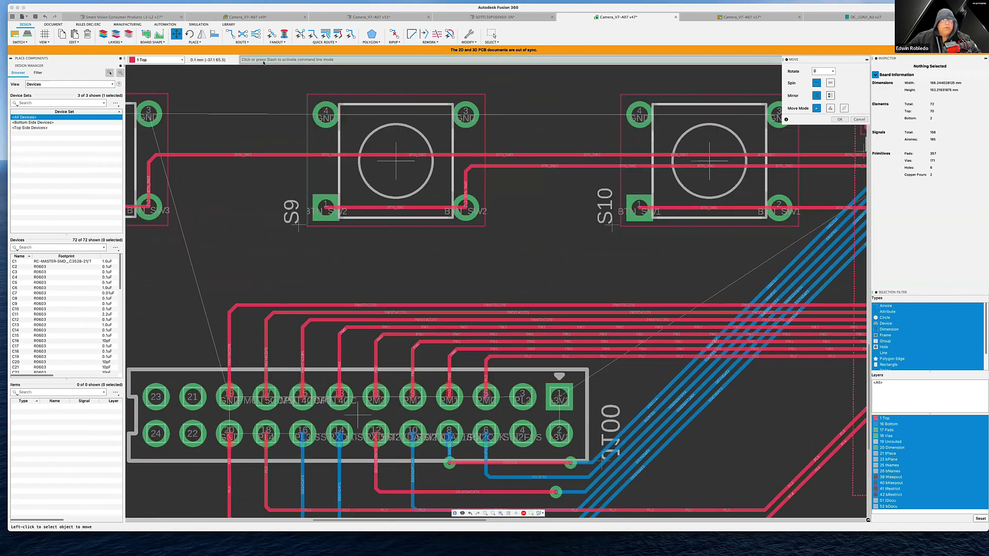
click(233, 35)
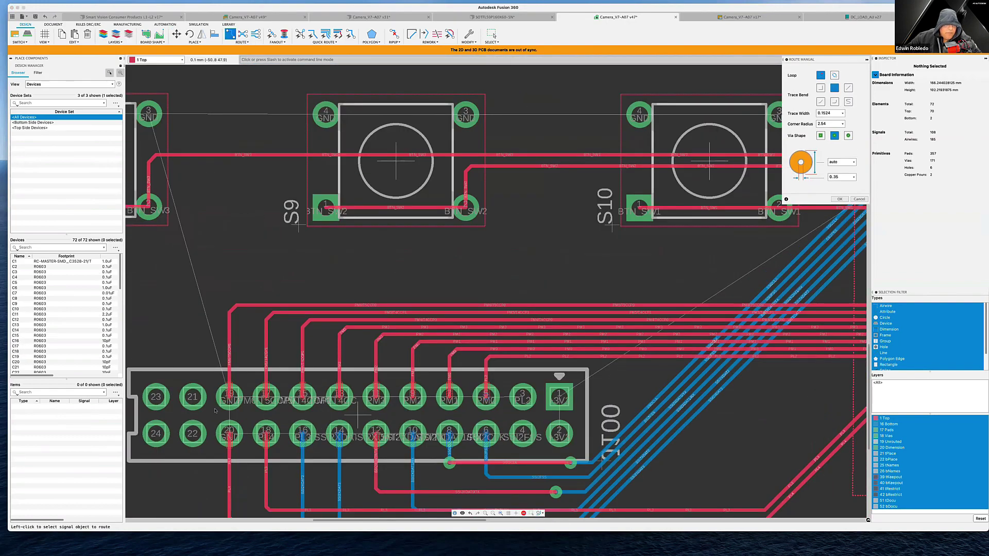
middle_drag(232, 421, 324, 428)
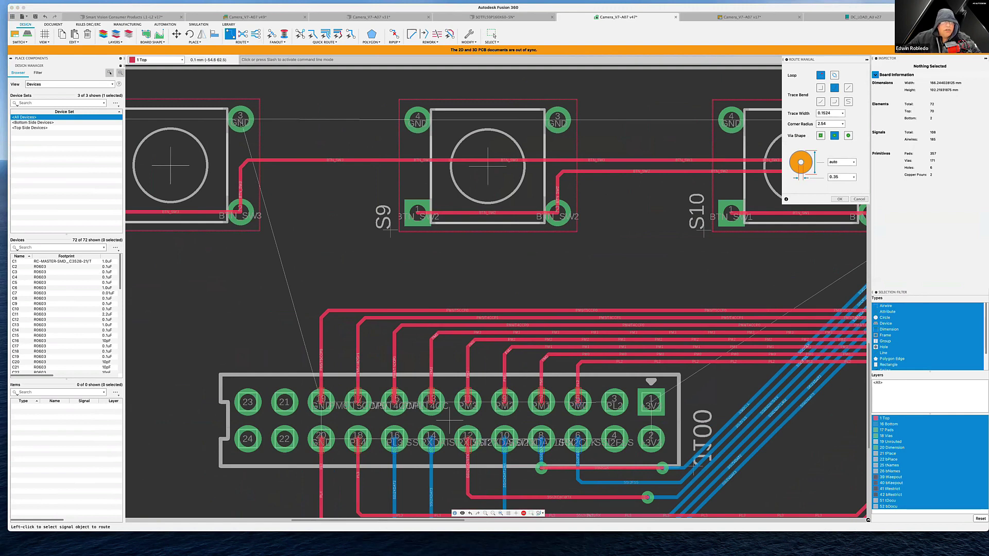
click(242, 124)
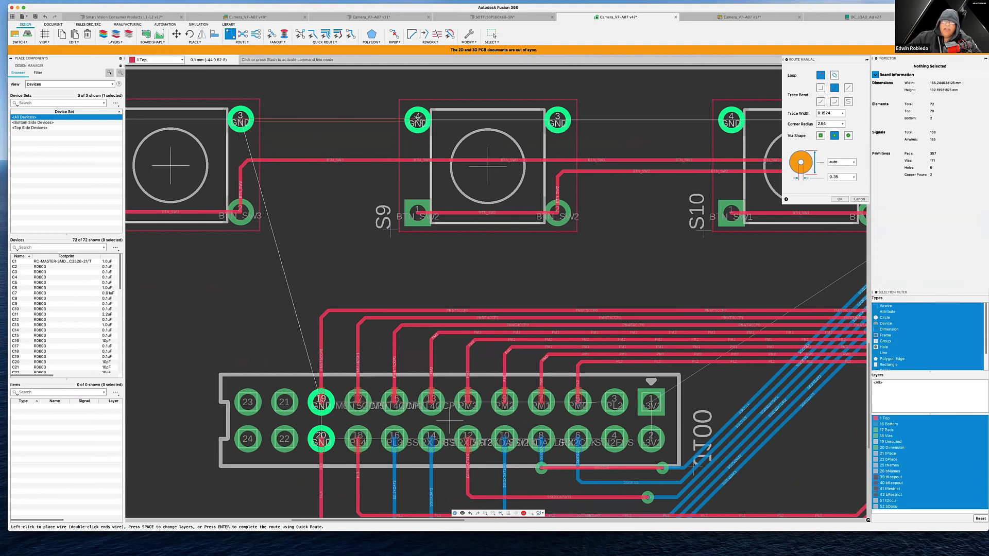
click(417, 120)
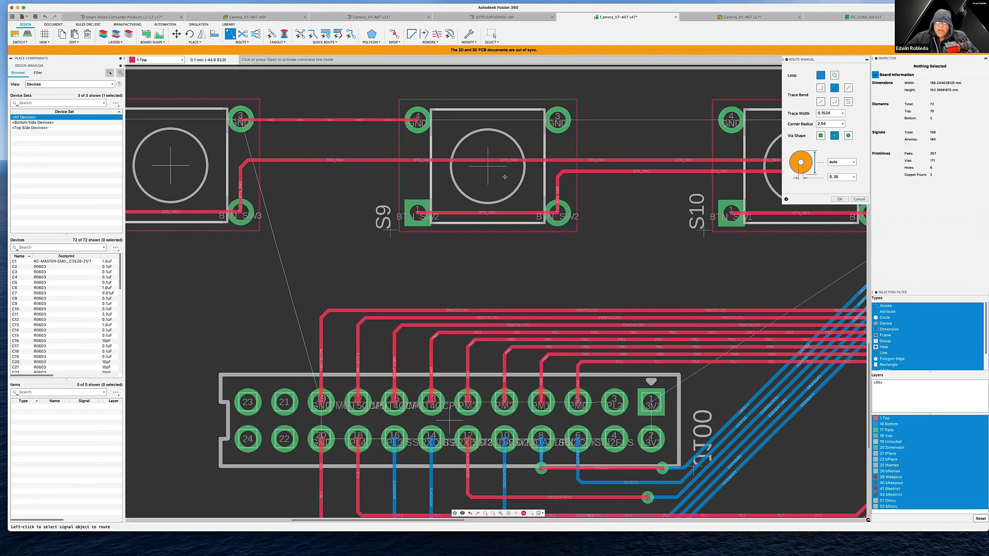
Move resistor R10 around the nearby traces and place it slightly higher, in the gap between the large outline's corner and the SSI2 traces
scroll(577, 240, right, 8)
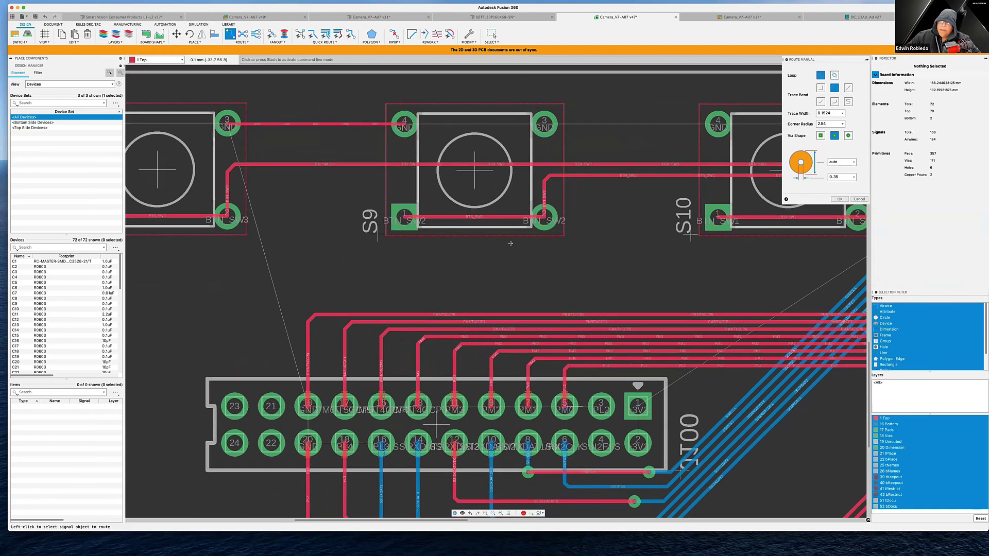
scroll(538, 186, right, 4)
scroll(539, 186, up, 2)
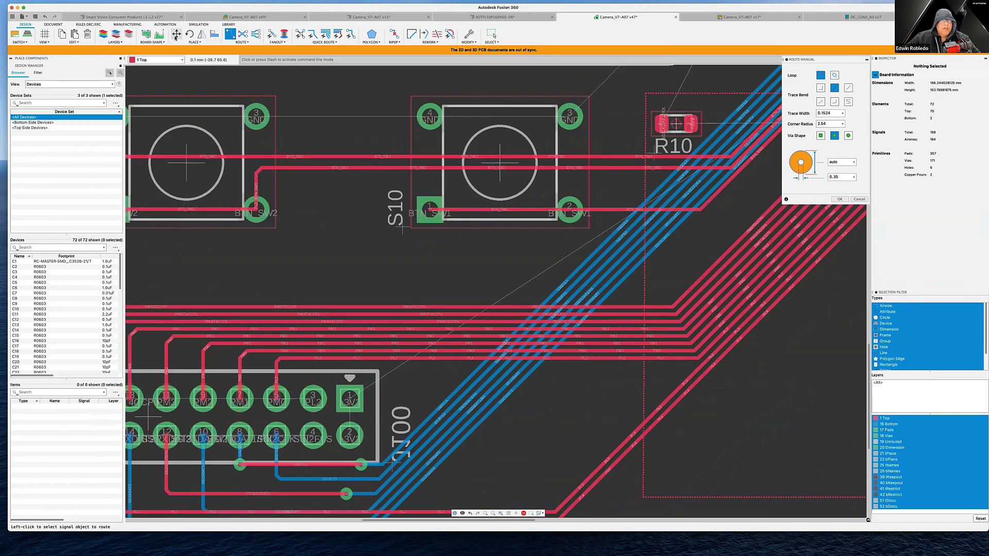
click(176, 34)
click(674, 124)
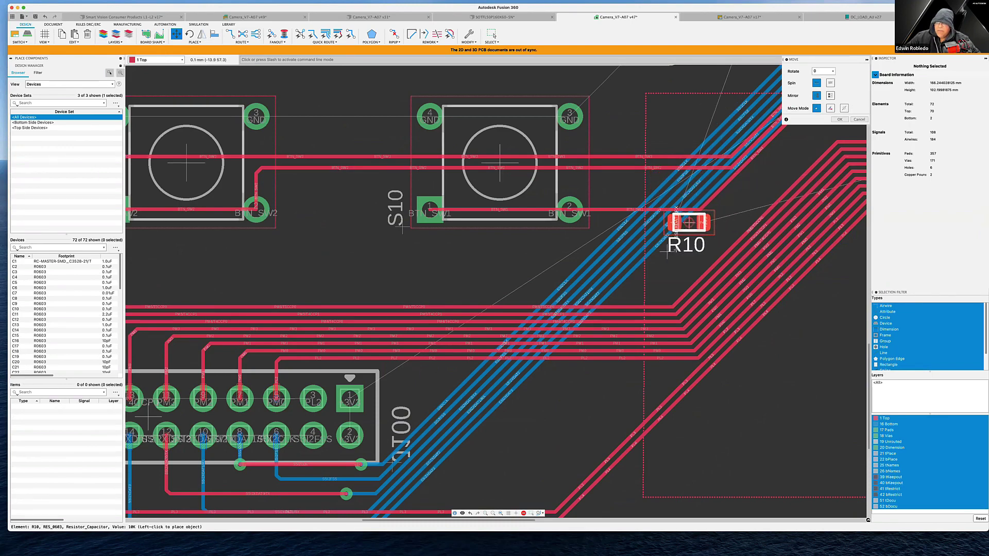
scroll(689, 222, up, 5)
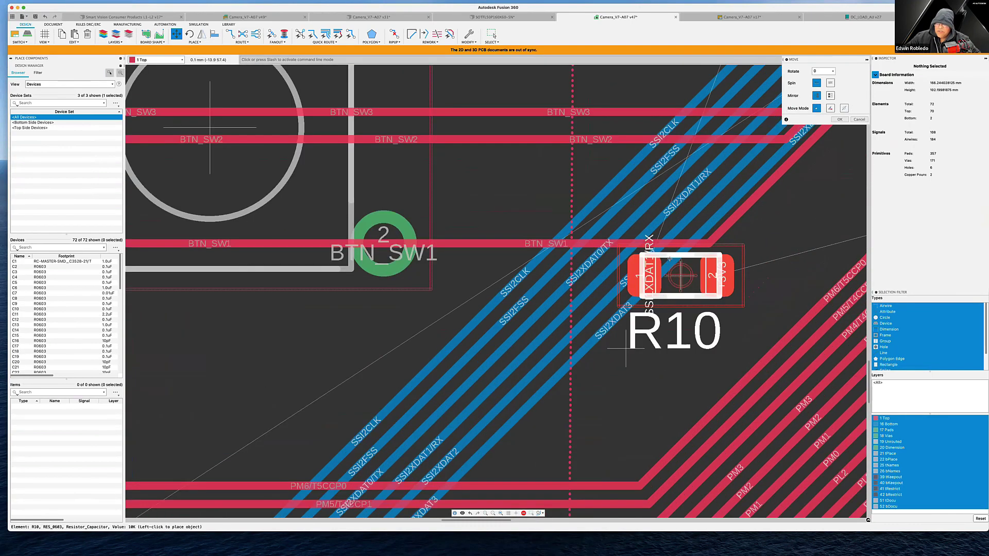
scroll(669, 258, up, 2)
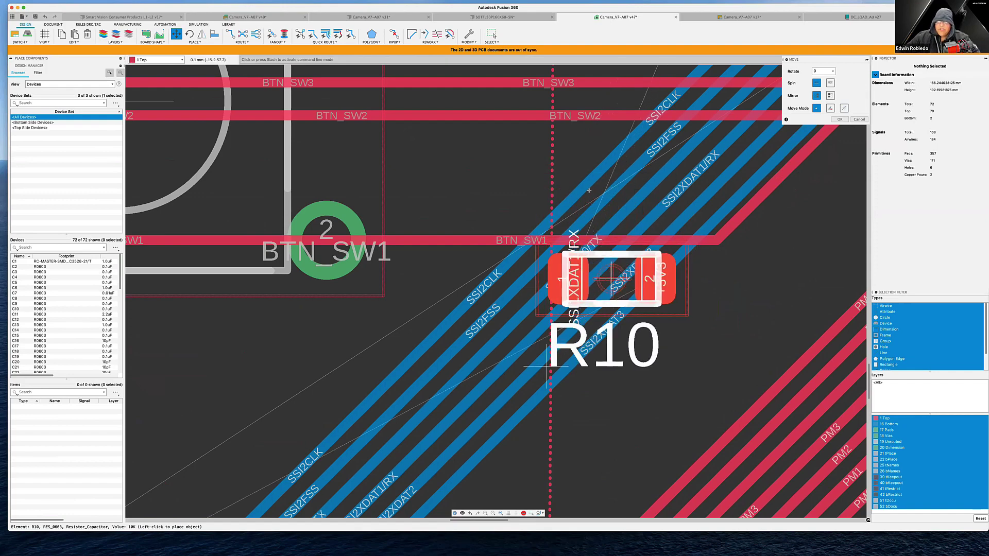
middle_drag(582, 186, 558, 304)
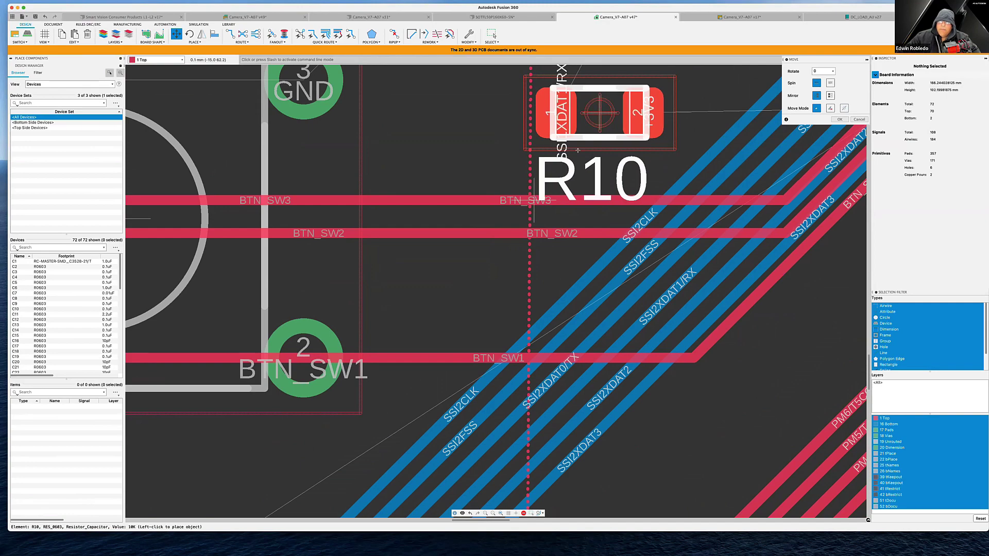
scroll(529, 199, up, 4)
scroll(573, 174, down, 3)
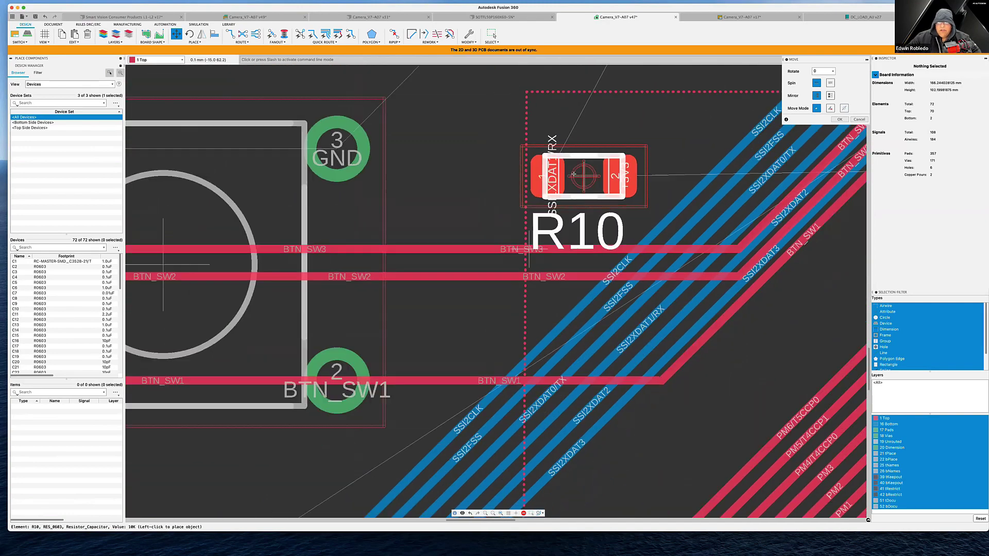
scroll(573, 175, down, 3)
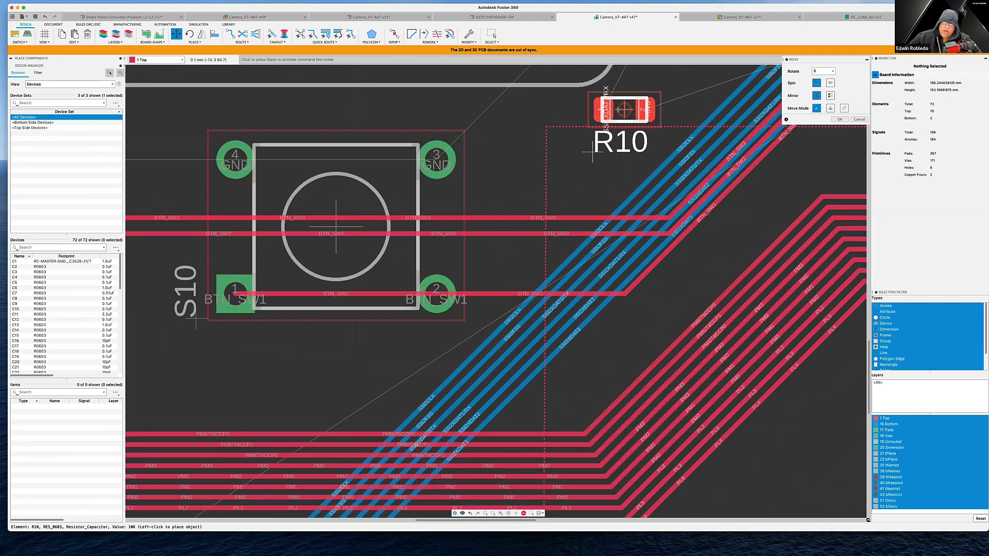
click(617, 110)
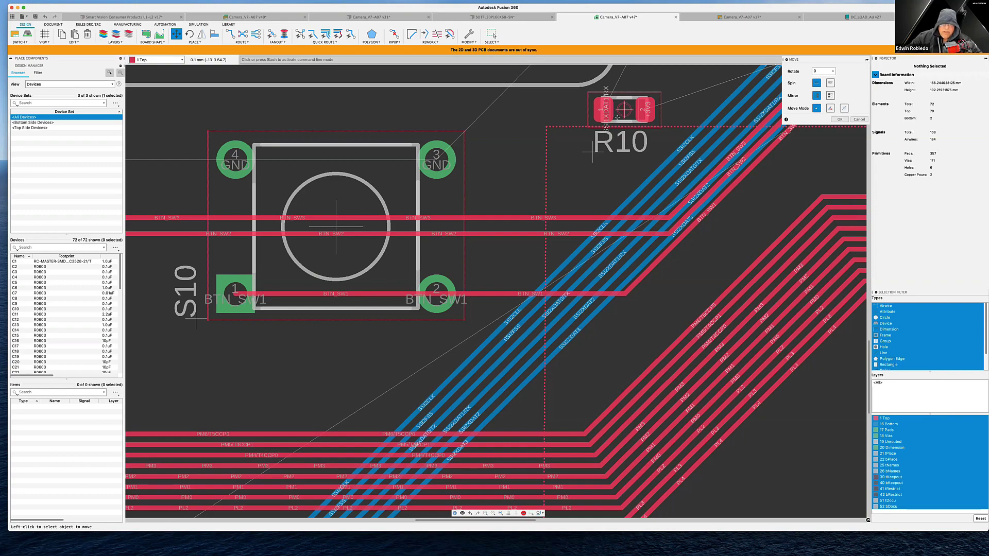
scroll(577, 295, down, 3)
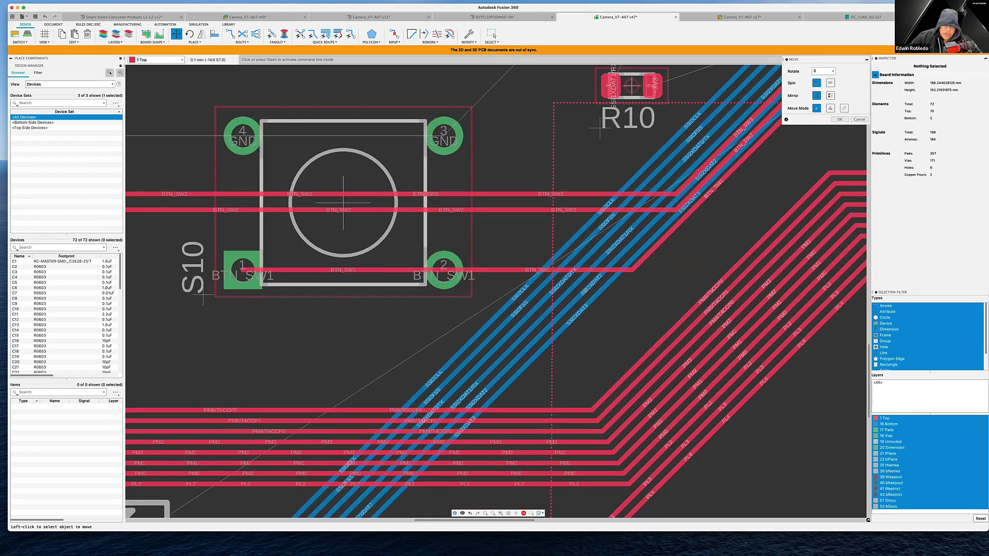
Change the board's obstacle handling mode to Push Violators
scroll(611, 242, down, 5)
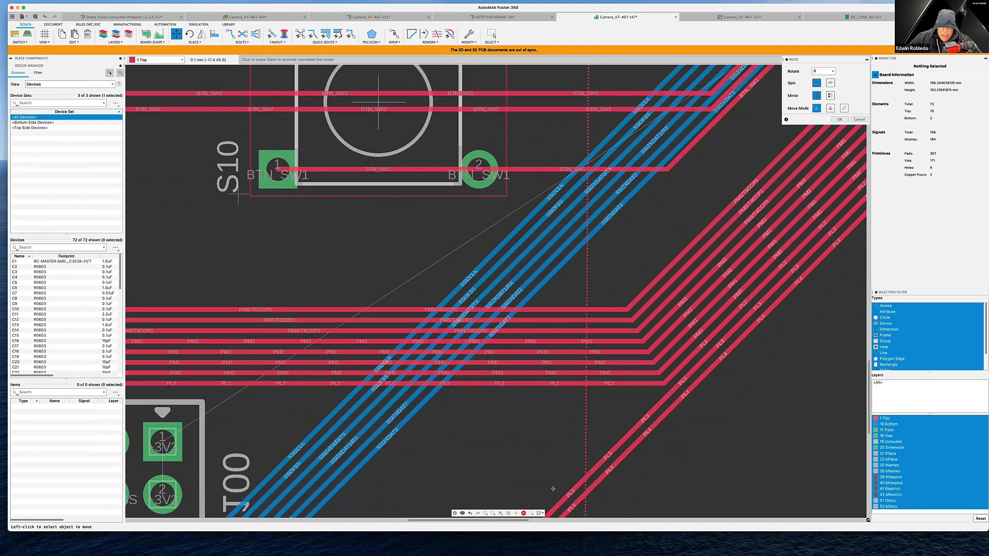
click(541, 513)
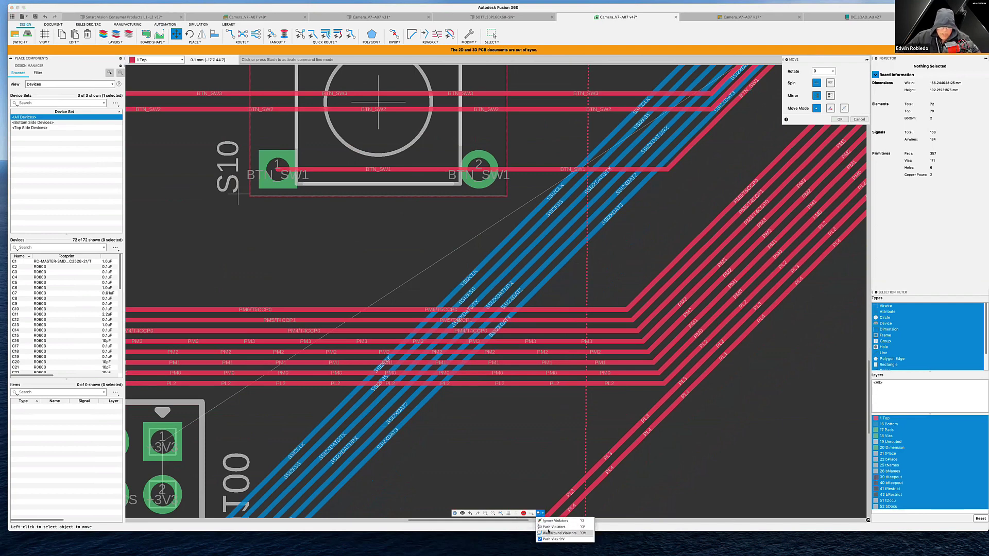
click(549, 532)
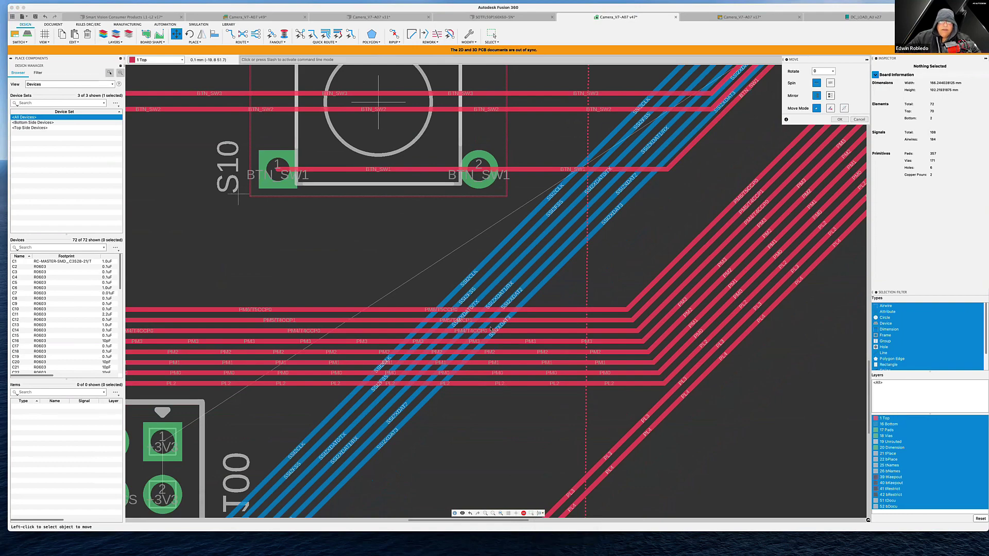
middle_drag(212, 429, 295, 376)
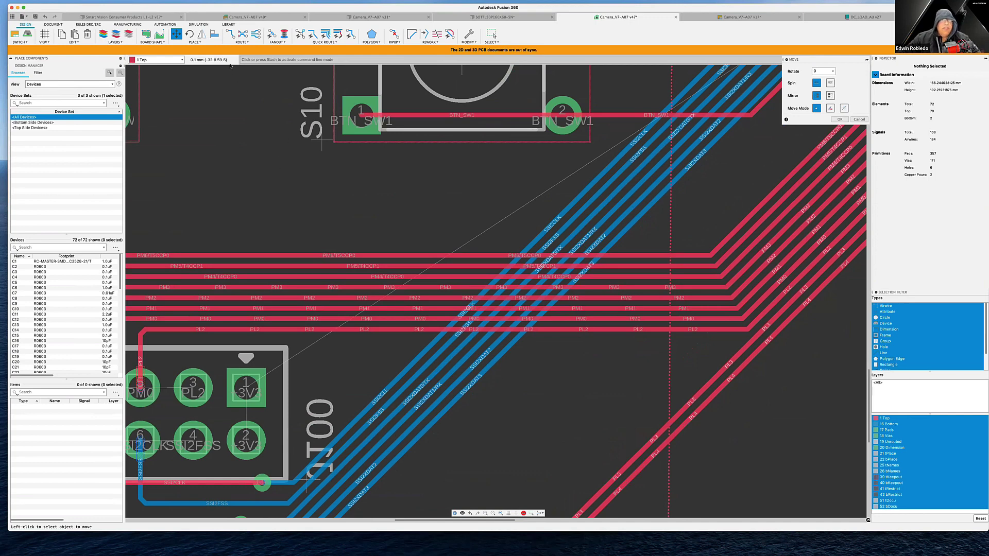
Try to manually route the +3V3 connection from pad 1 of the two-row header, pushing the PL and PM traces above it
click(232, 34)
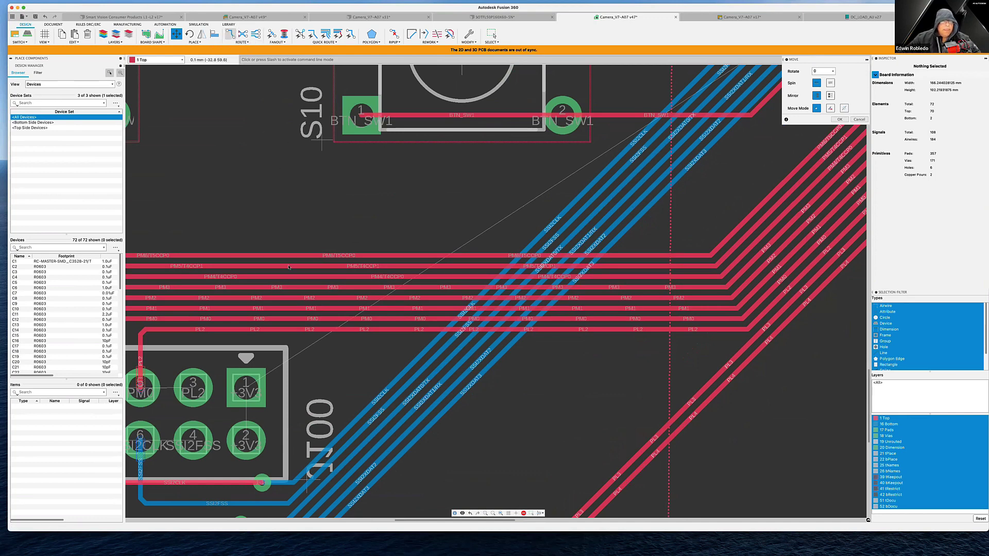
click(267, 376)
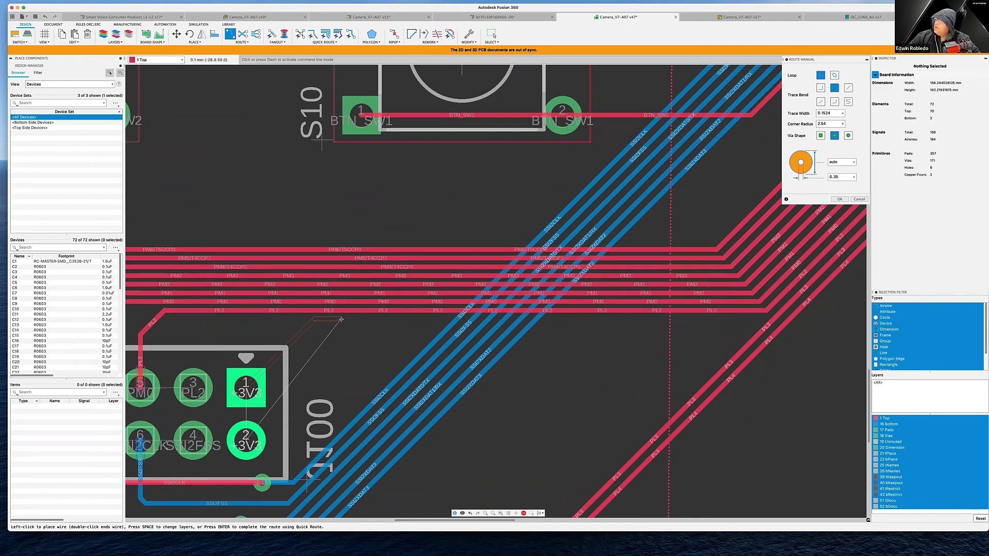
key(Escape)
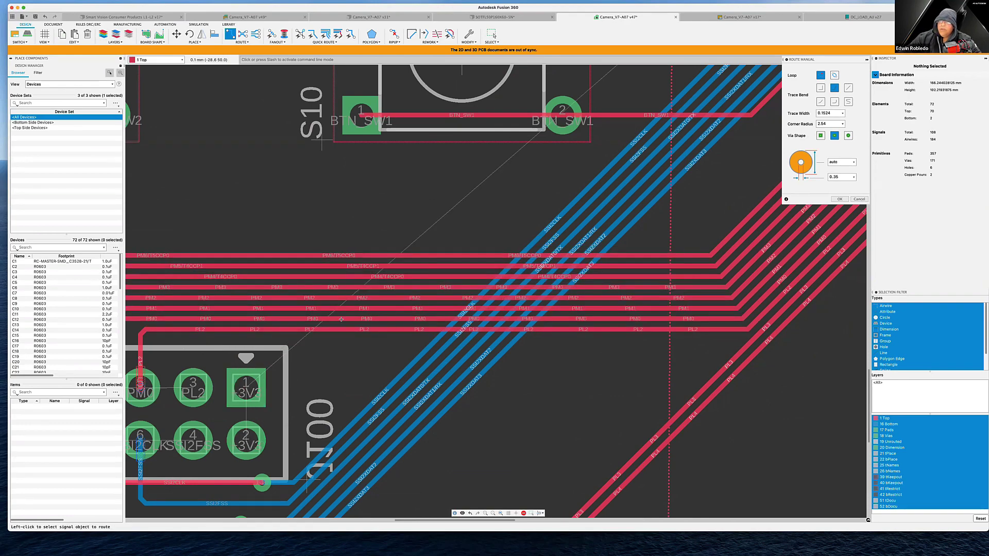
Move resistor R10 through the surrounding traces and place it between pad 3 at the LCD1 outline's corner and the SSI2CLK trace
scroll(350, 325, down, 10)
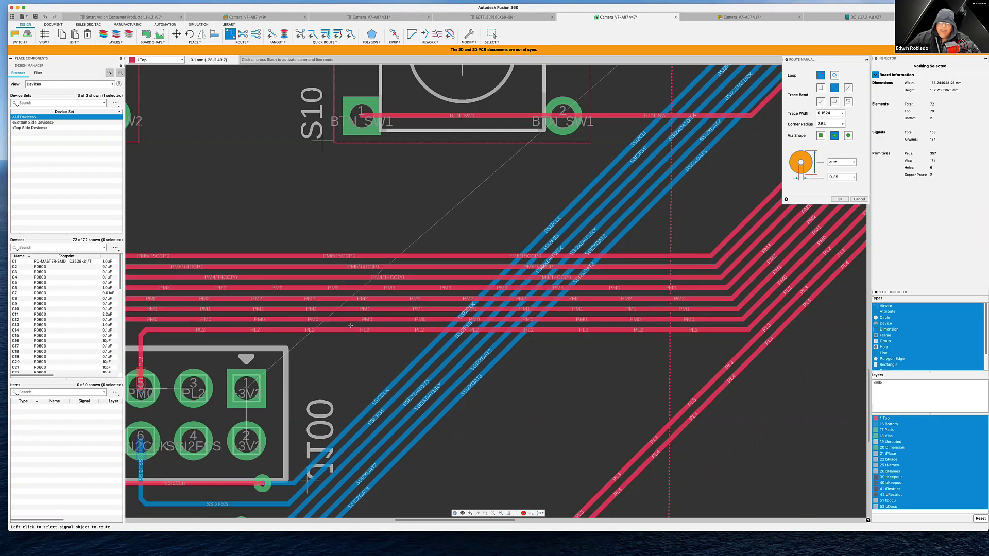
scroll(411, 326, left, 5)
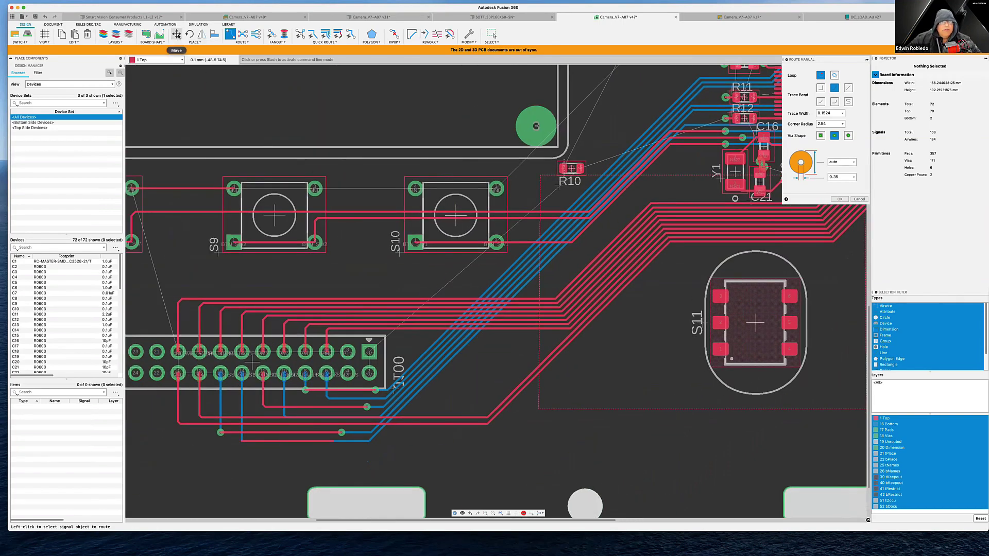
click(176, 34)
click(570, 168)
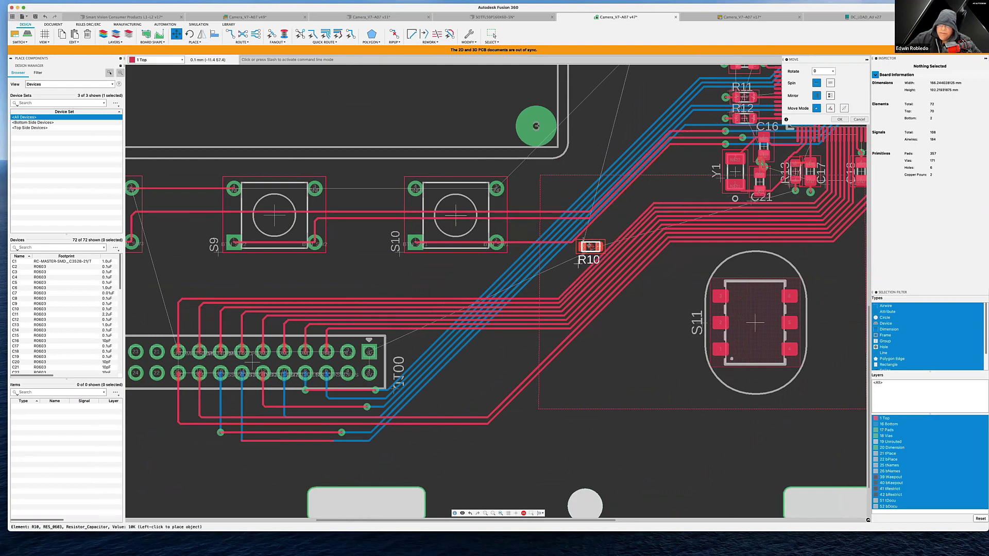
scroll(578, 263, up, 1)
scroll(576, 265, up, 5)
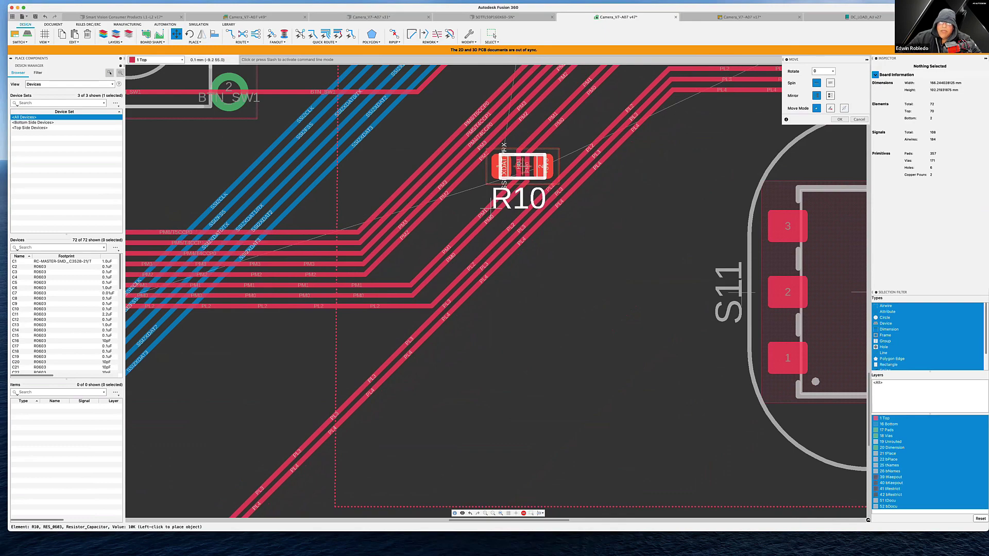
middle_drag(519, 164, 527, 555)
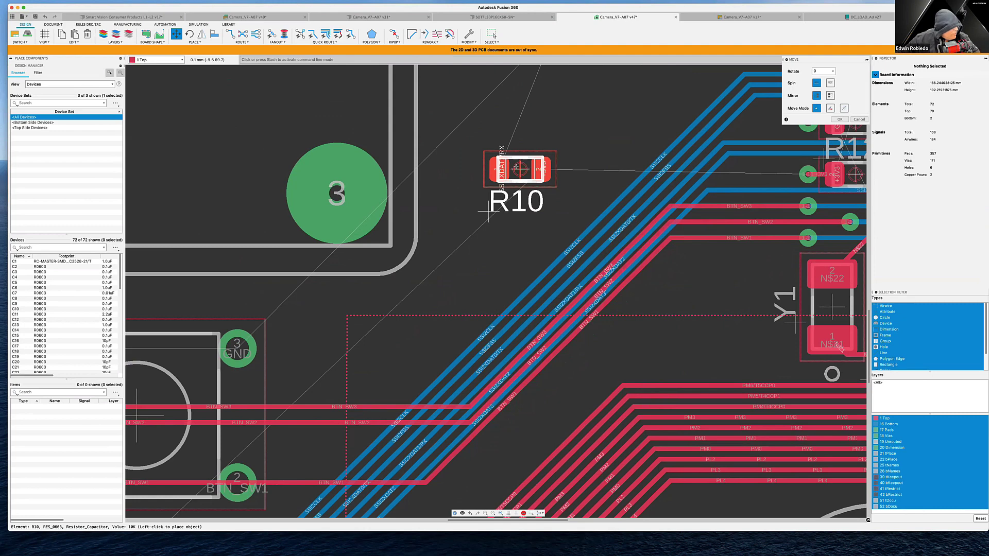
click(516, 166)
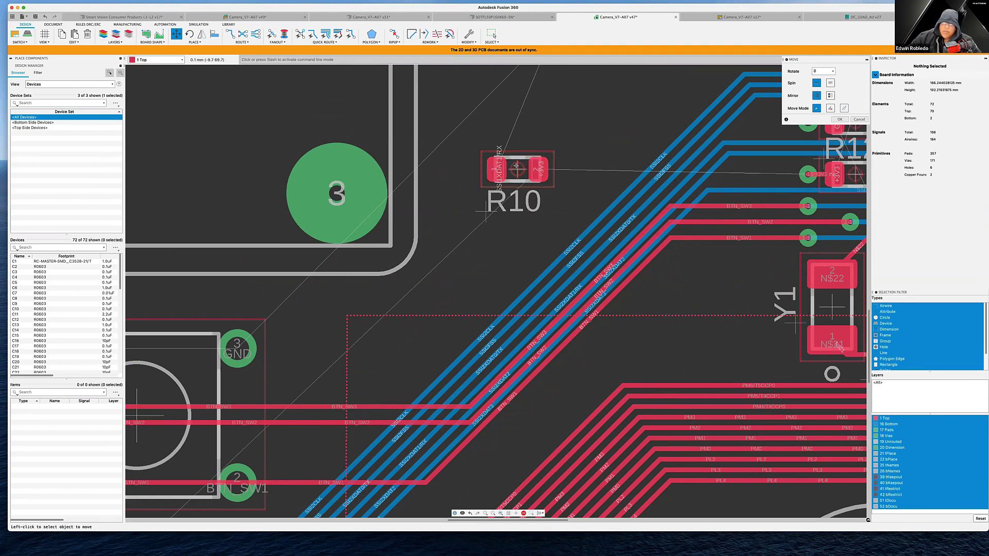
scroll(507, 181, up, 3)
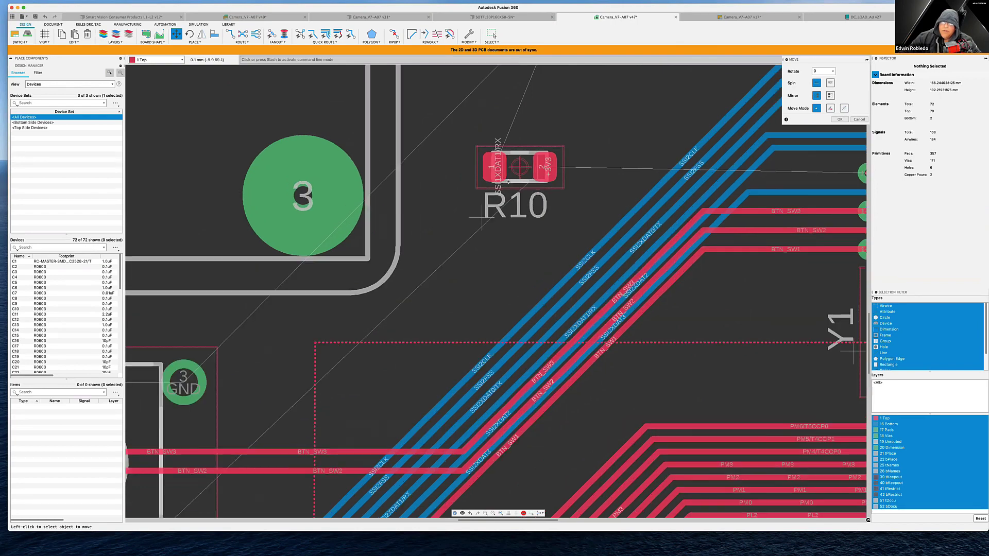
scroll(508, 182, down, 6)
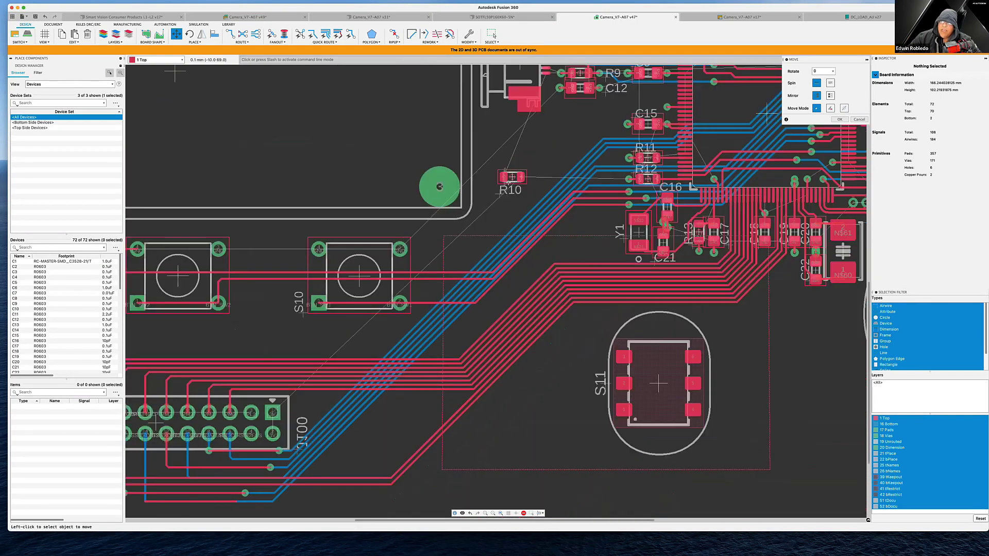
scroll(508, 181, down, 8)
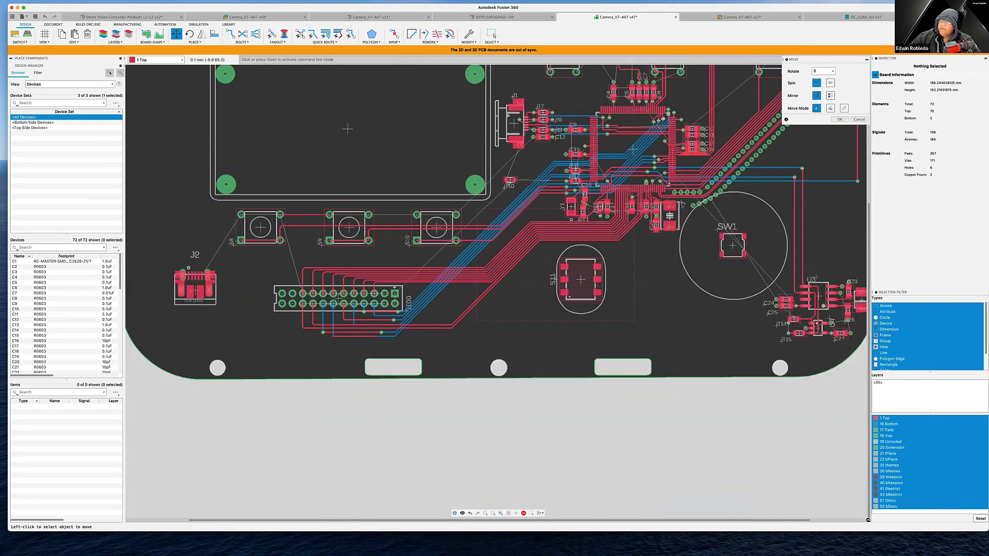
middle_drag(466, 325, 423, 410)
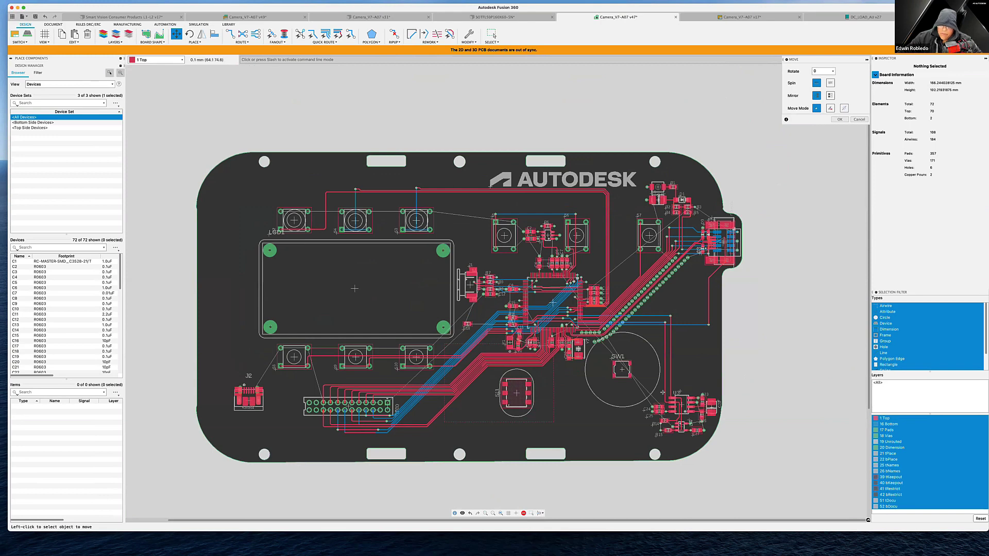
click(500, 513)
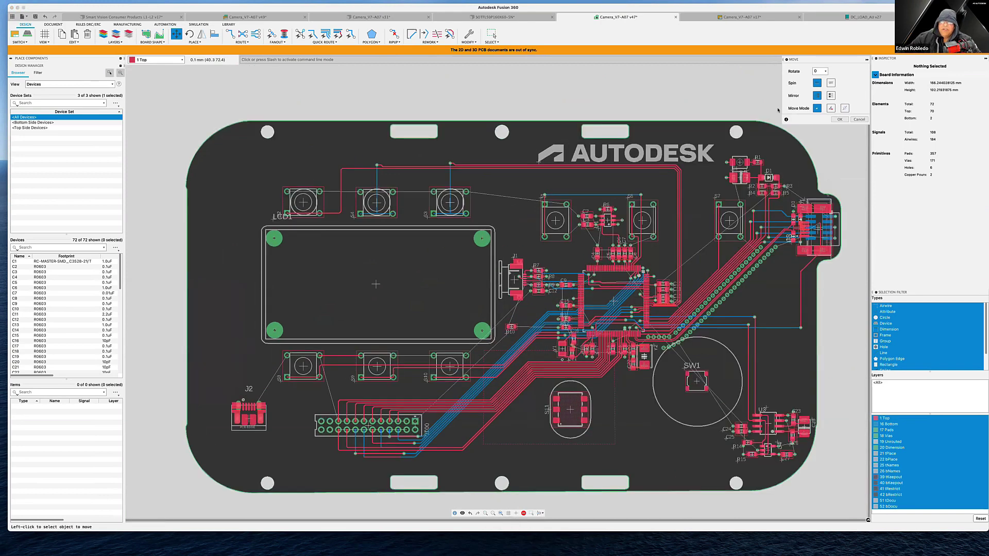
click(839, 119)
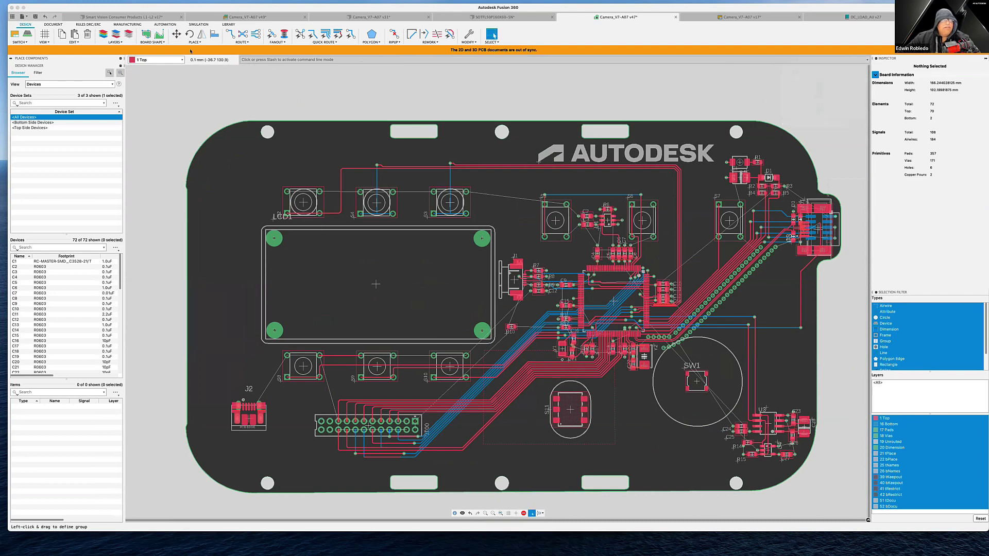
Check the name, file type and location settings of the ODB++ output export, and close them without exporting
click(128, 25)
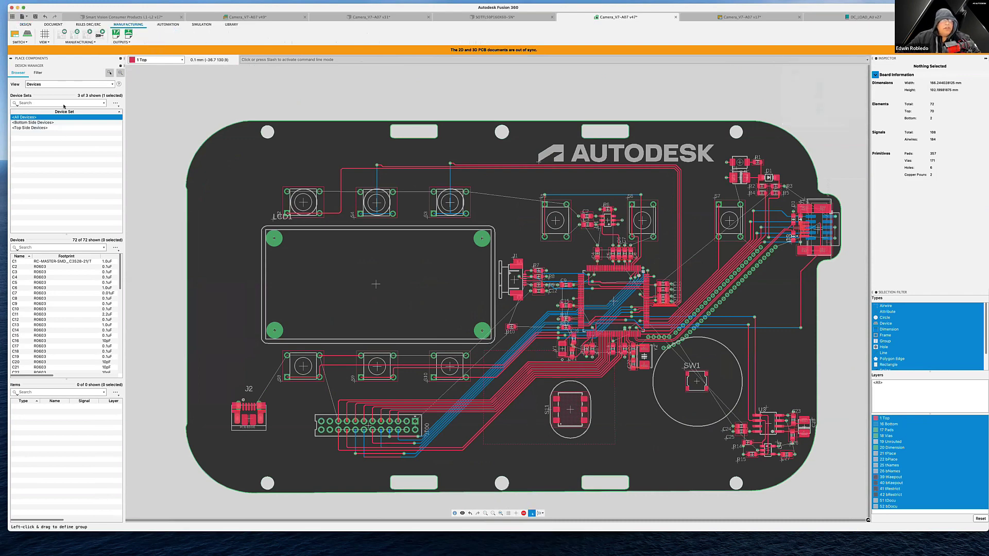
click(99, 35)
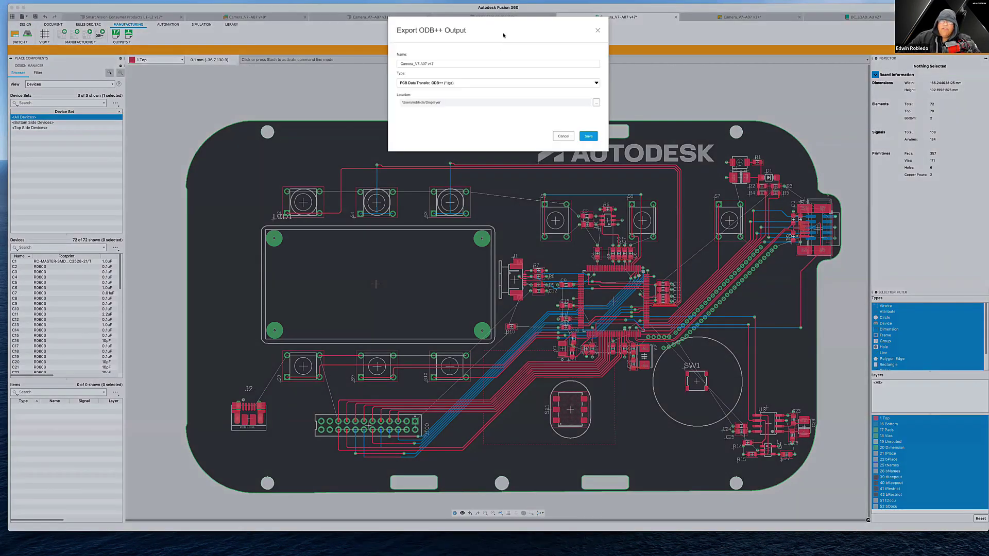
drag(506, 24, 466, 82)
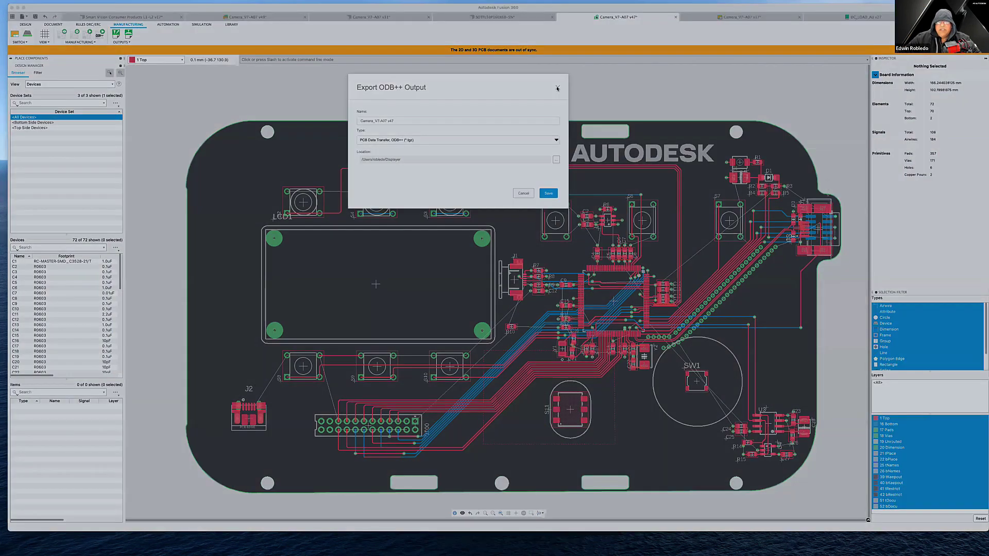
click(558, 89)
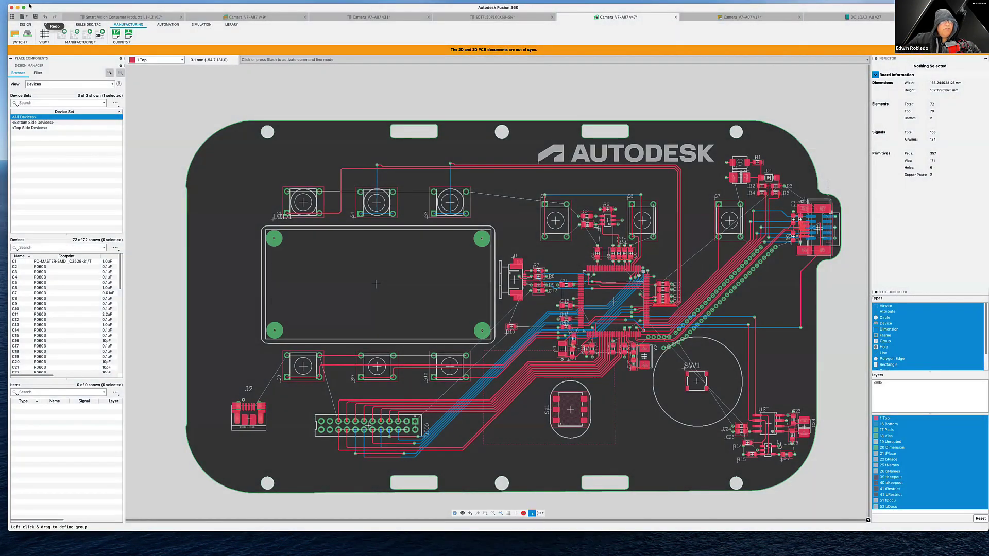
Open the CAM Processor using the last saved PCB design and enlarge its window to show the full output list
click(76, 35)
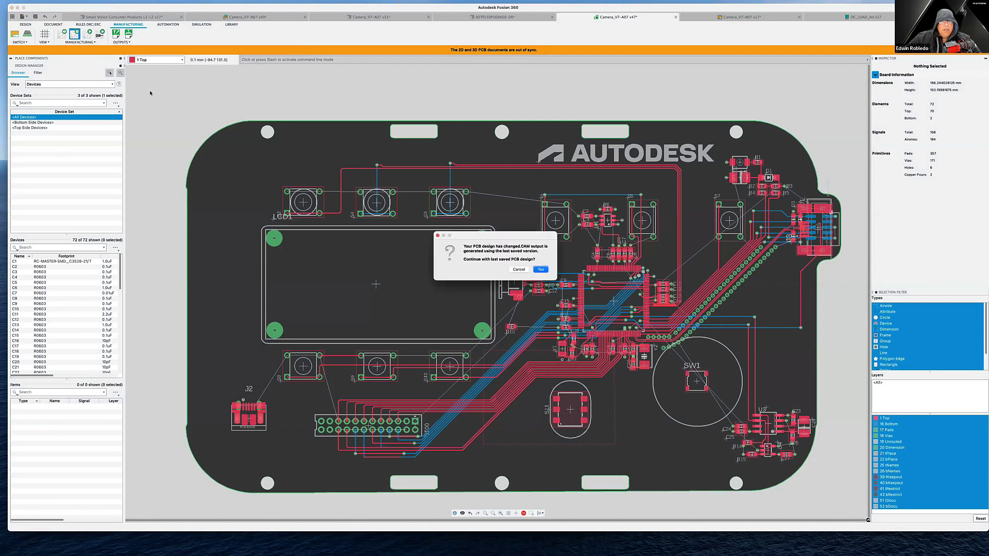
click(540, 270)
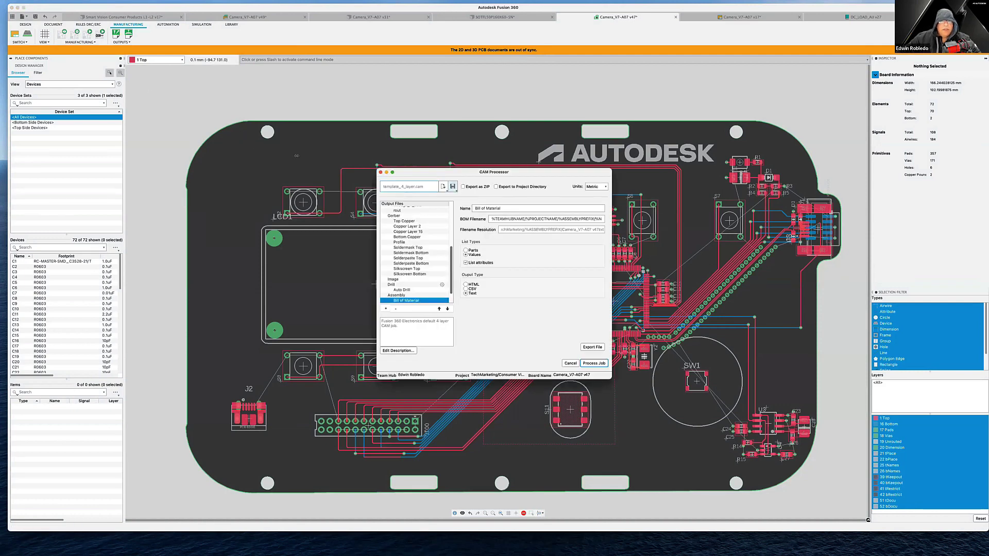
drag(460, 168, 393, 51)
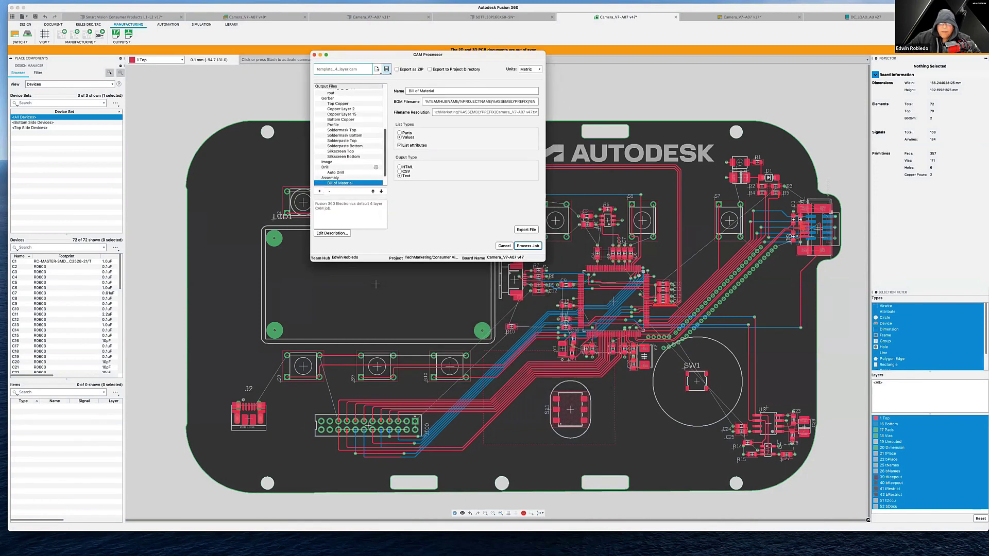
drag(544, 262, 609, 422)
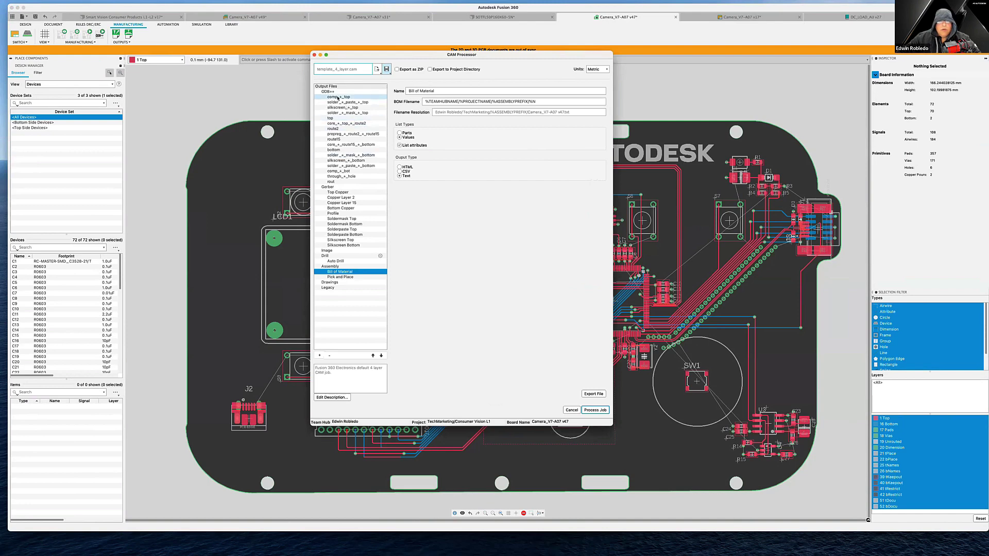
Preview the ODB++ top component and top solder paste layers in the CAM job
click(338, 97)
click(338, 102)
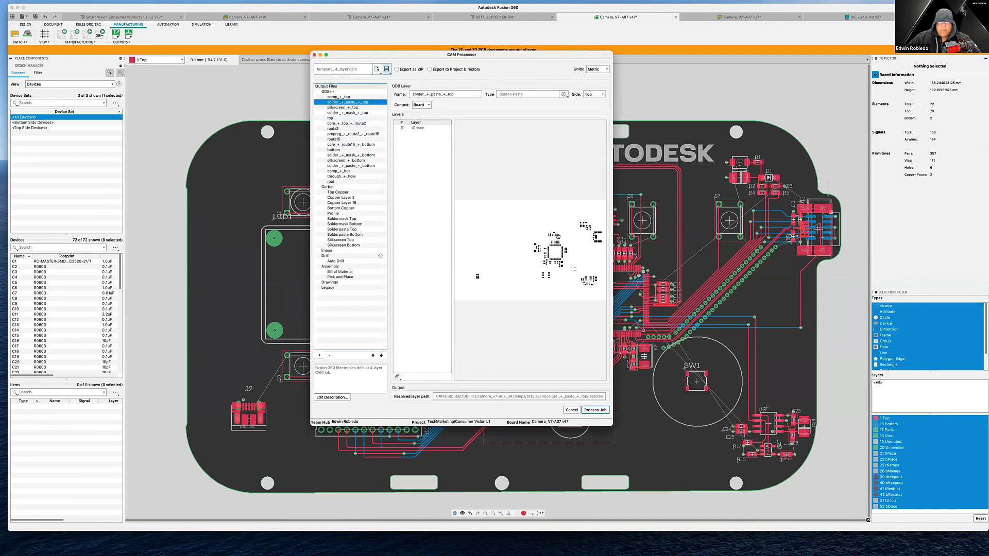
click(340, 197)
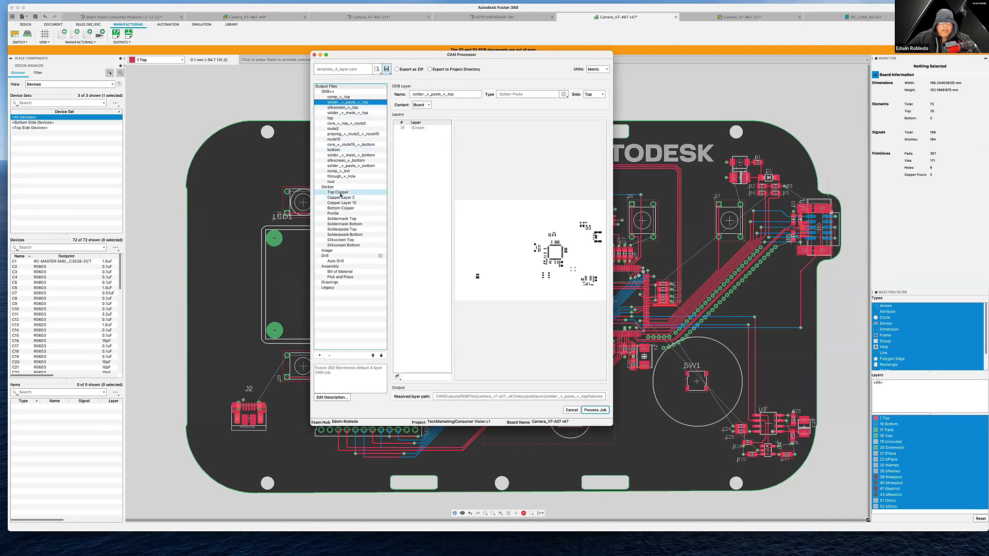
Copy the Gerber configuration into the CAM job's Image outputs
click(338, 250)
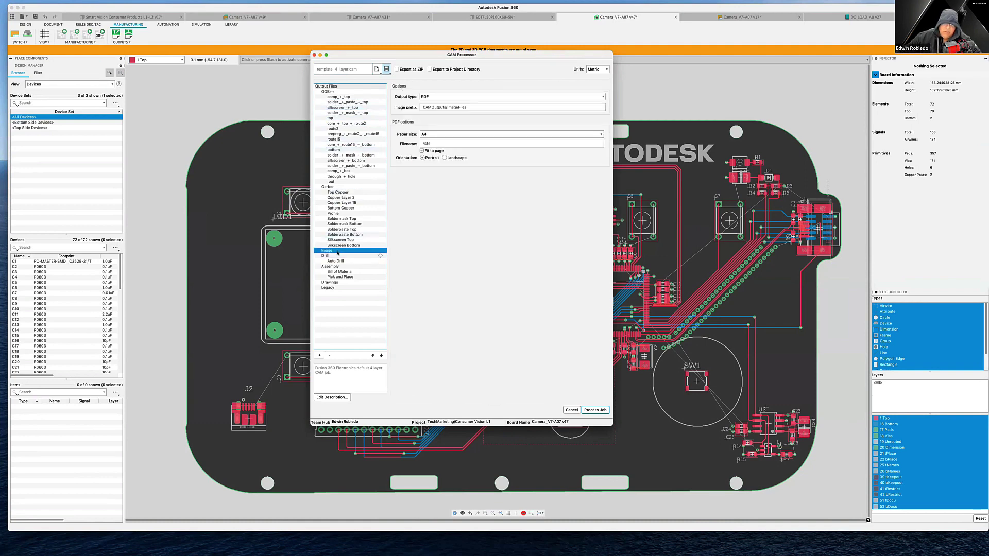
right_click(338, 253)
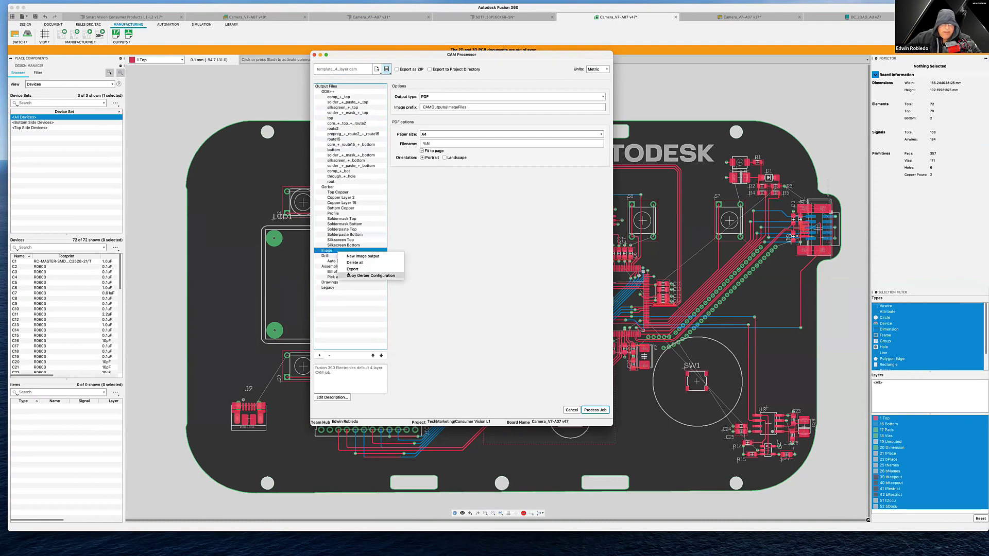
click(346, 276)
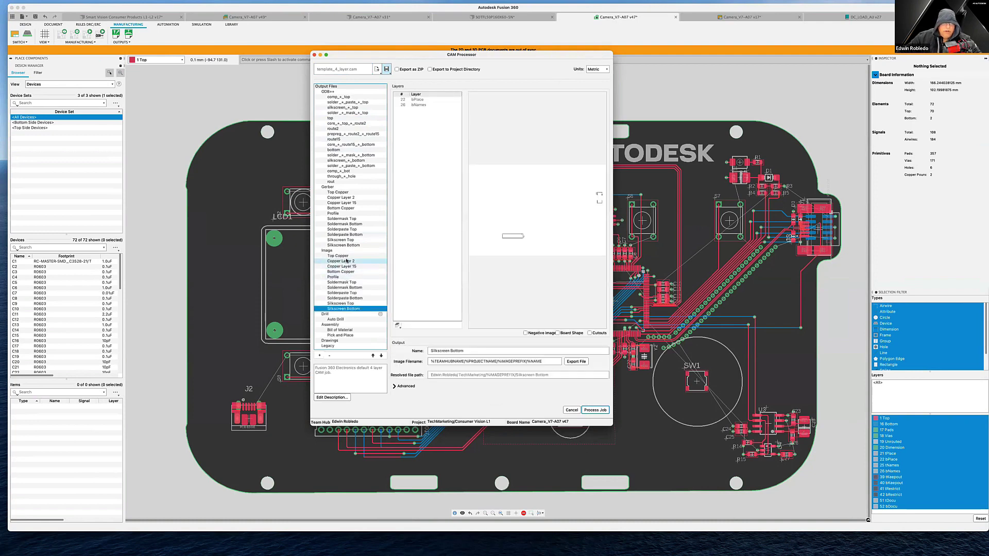
Preview the Top Copper, Copper Layer 2 and Copper Layer 15 image outputs and the Top Copper Gerber output
click(347, 256)
click(347, 261)
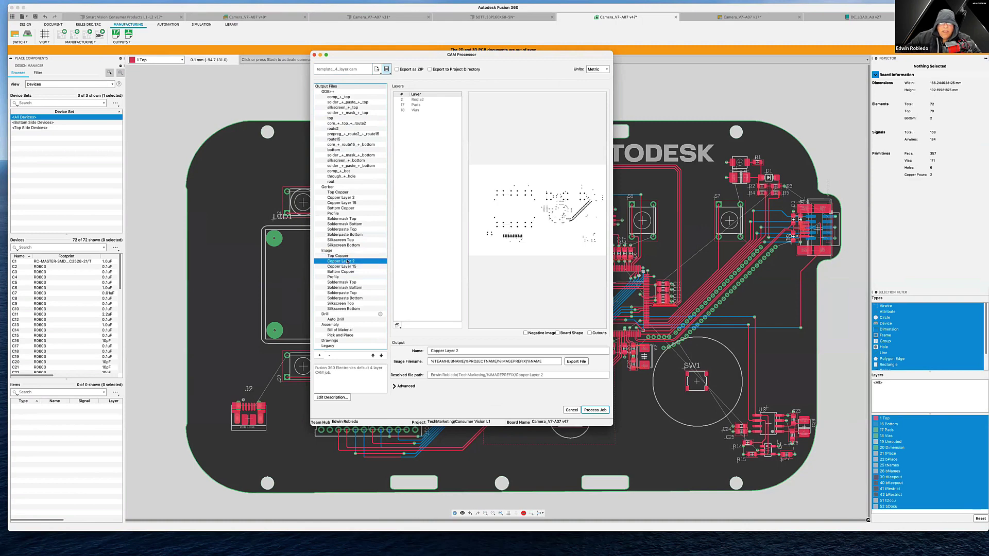
click(348, 267)
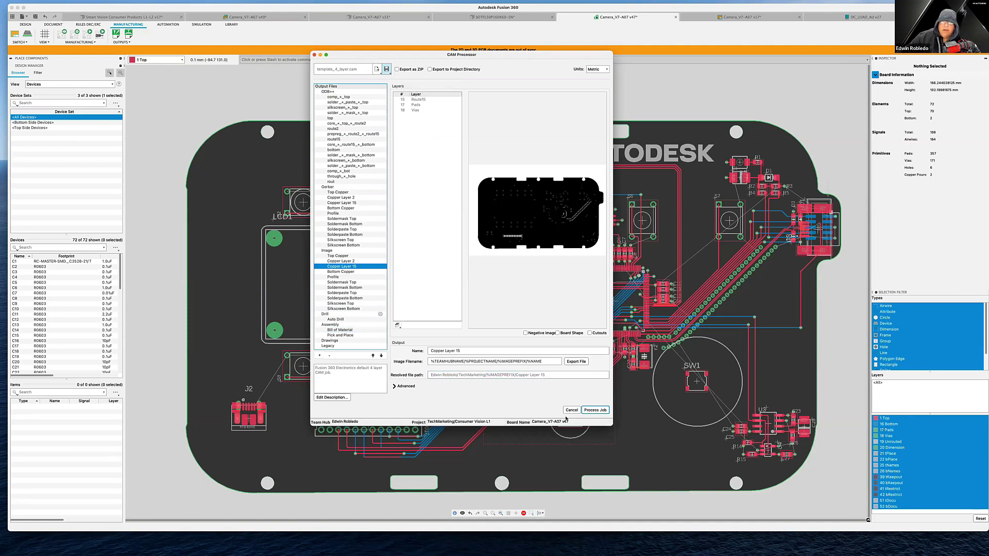
click(346, 192)
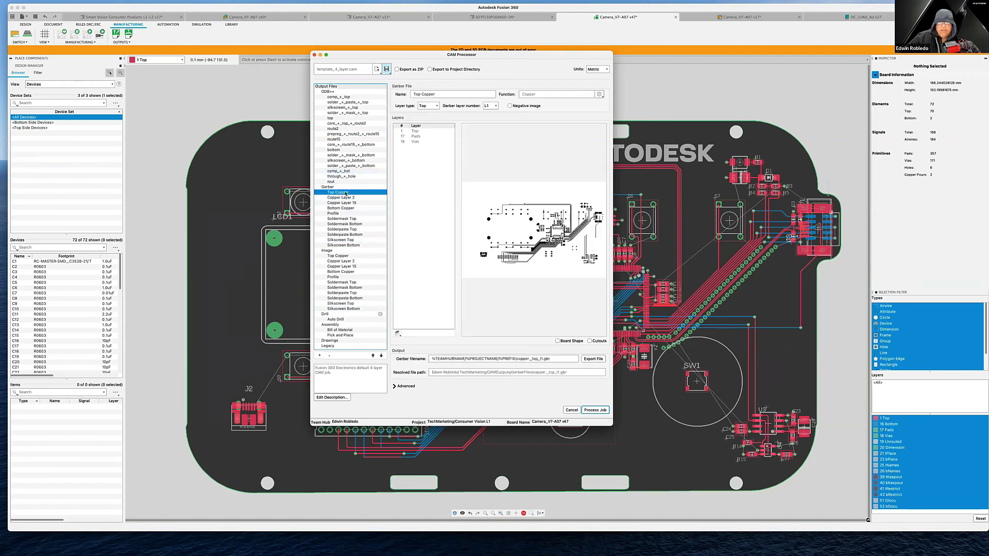
Review the Gerber and ODB++ export options, and close the CAM Processor, discarding the job changes
click(356, 187)
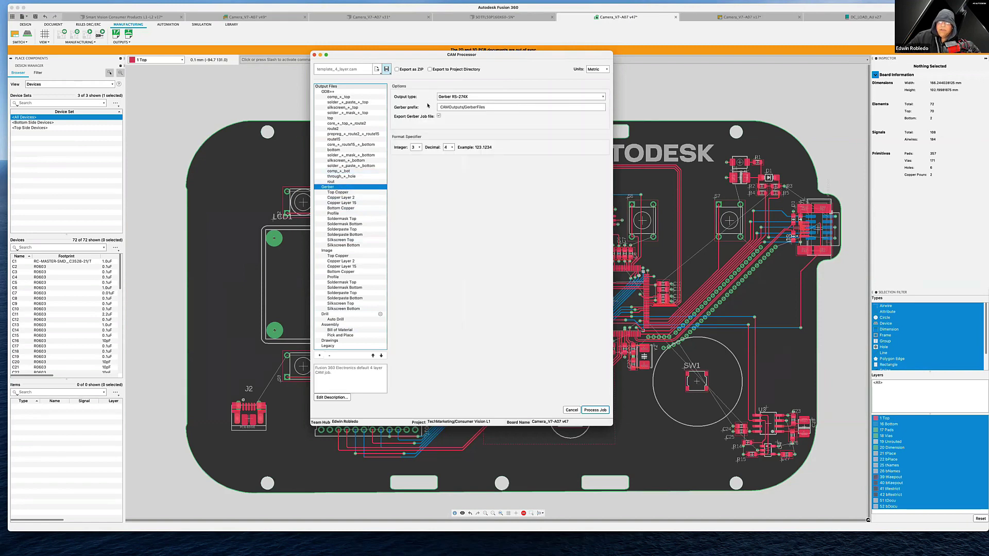
click(363, 93)
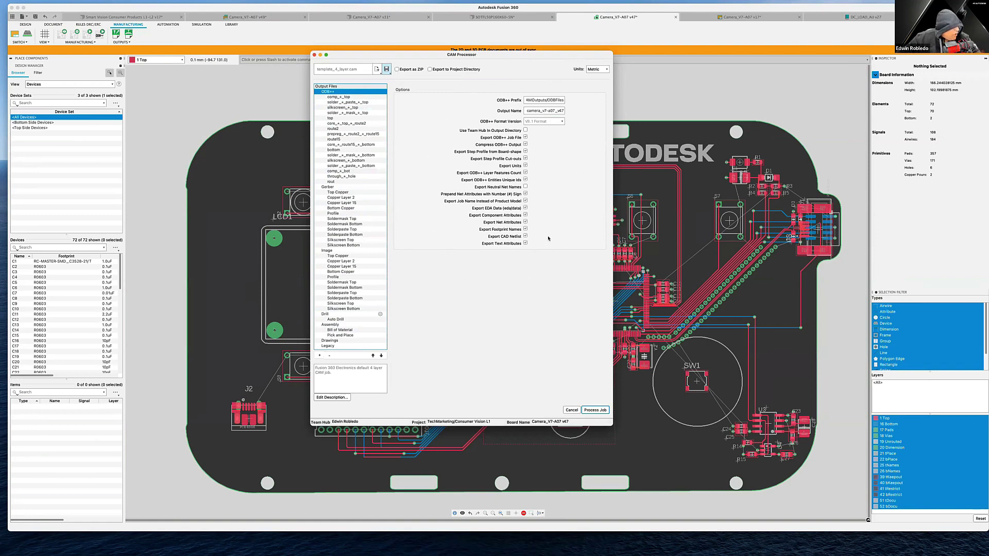
click(315, 55)
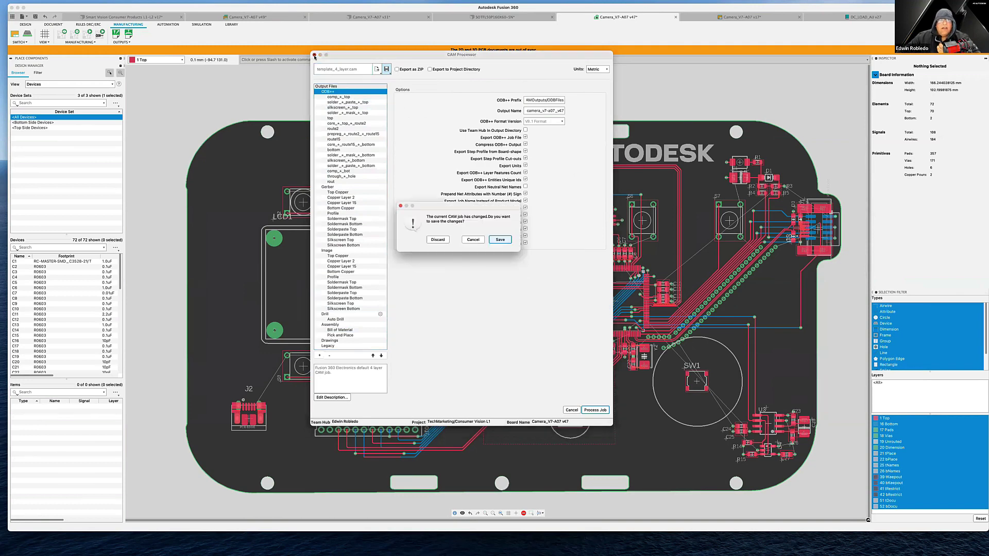
click(437, 240)
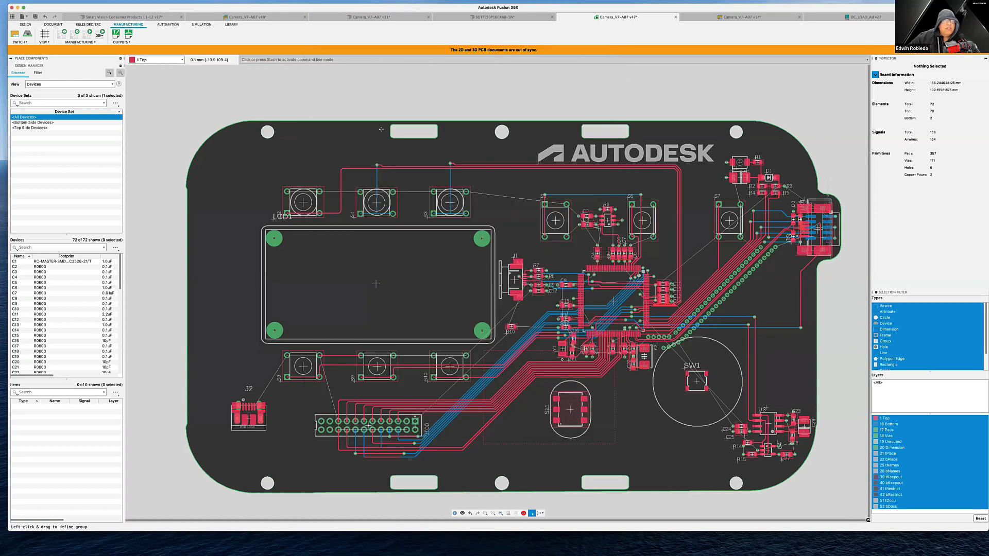
Switch to the Smart Vision Consumer Products assembly and finish the in-place edit of the camera PCB
click(154, 18)
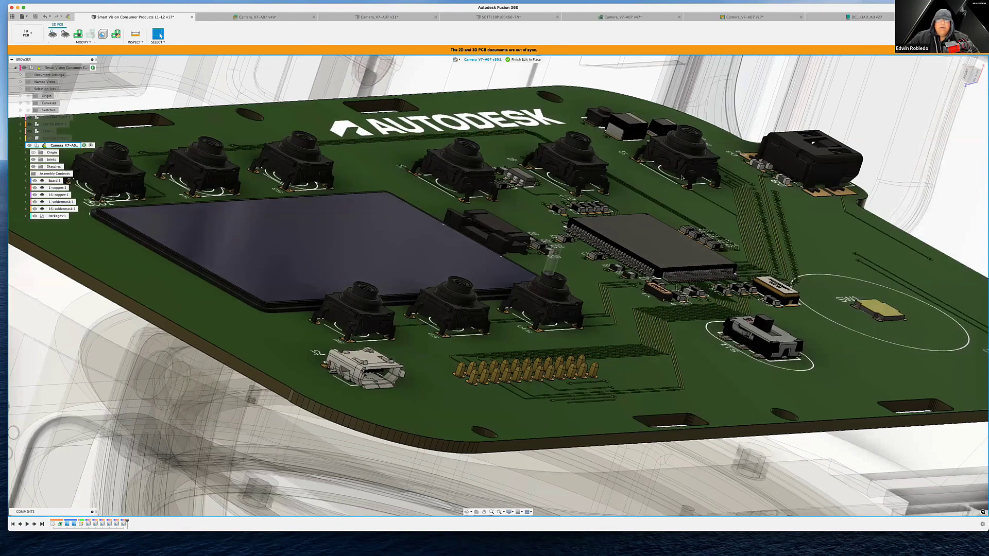
click(681, 177)
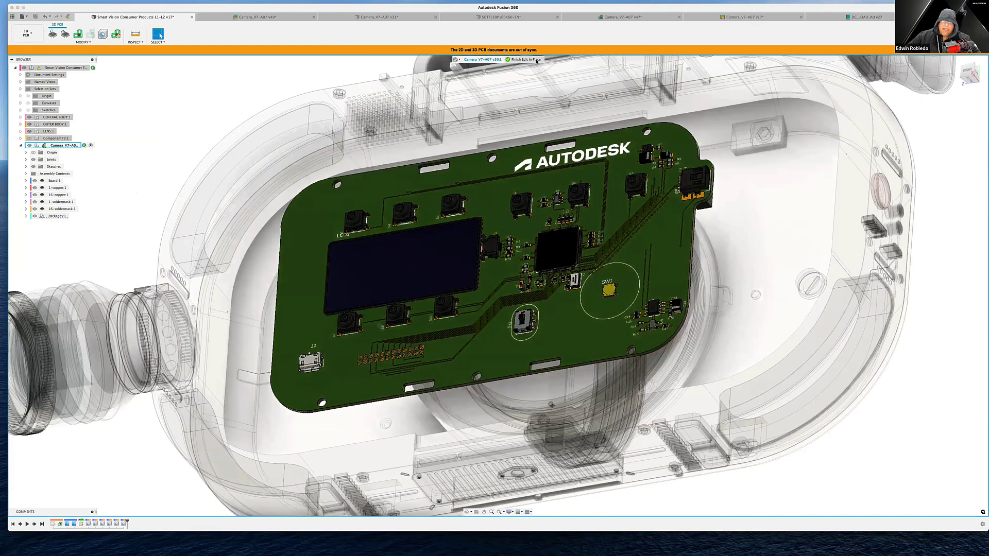
click(537, 60)
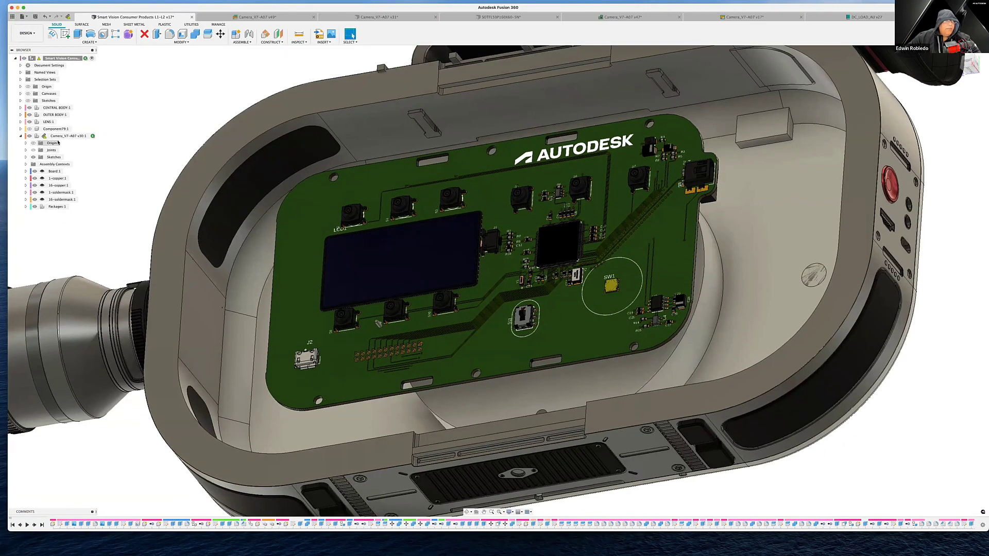
Show the assembly's sketches and begin an independent PCB from the main board, display area and upper button area profiles
click(28, 100)
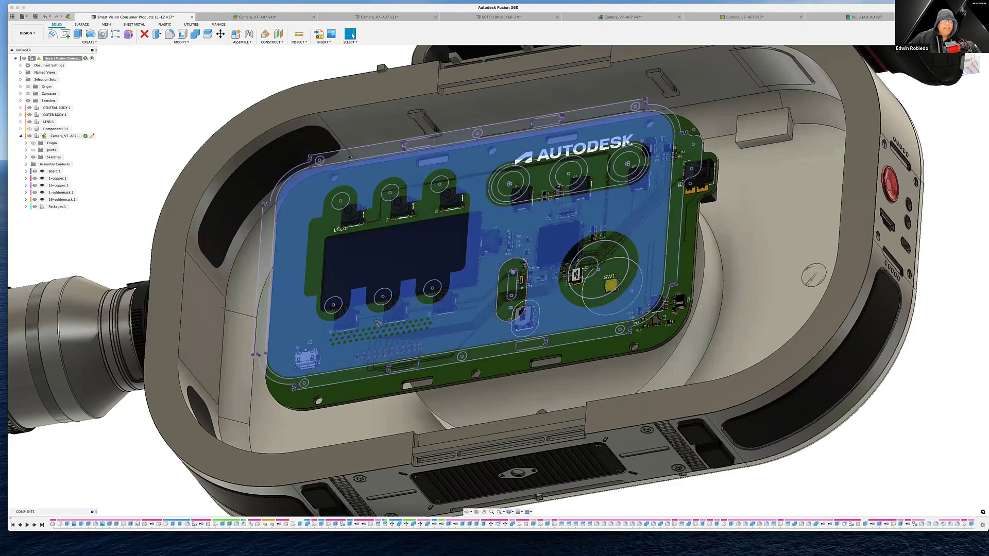
click(91, 42)
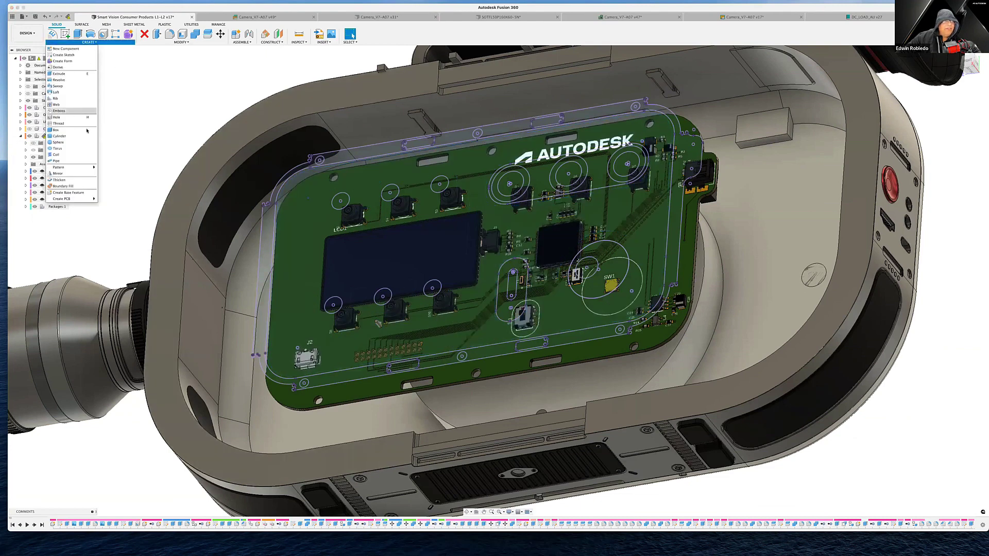
mouse_move(83, 199)
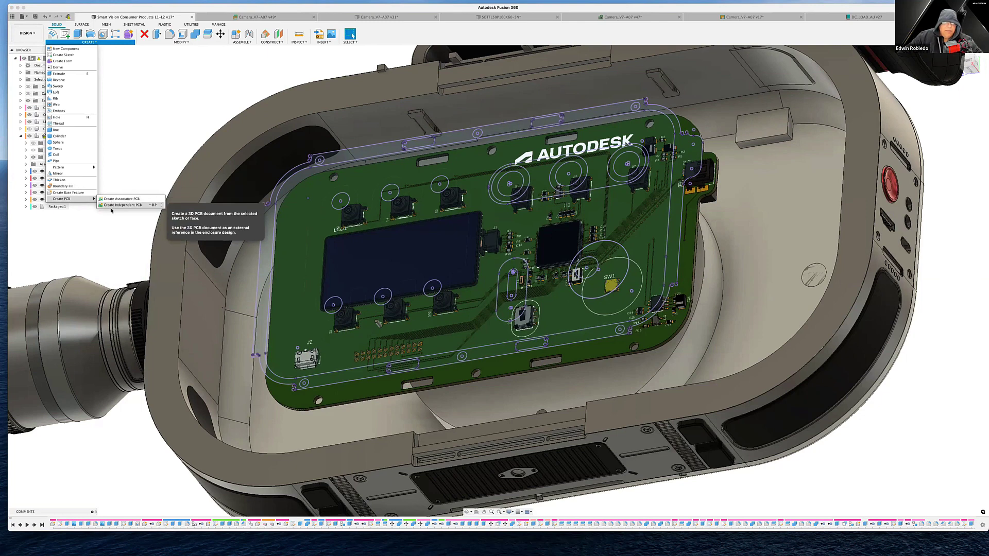
click(309, 184)
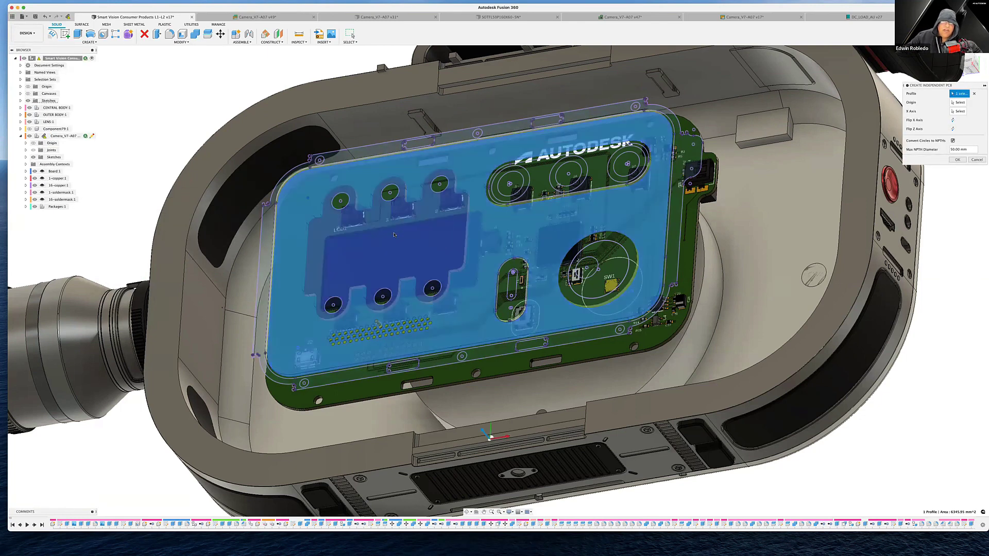
click(370, 154)
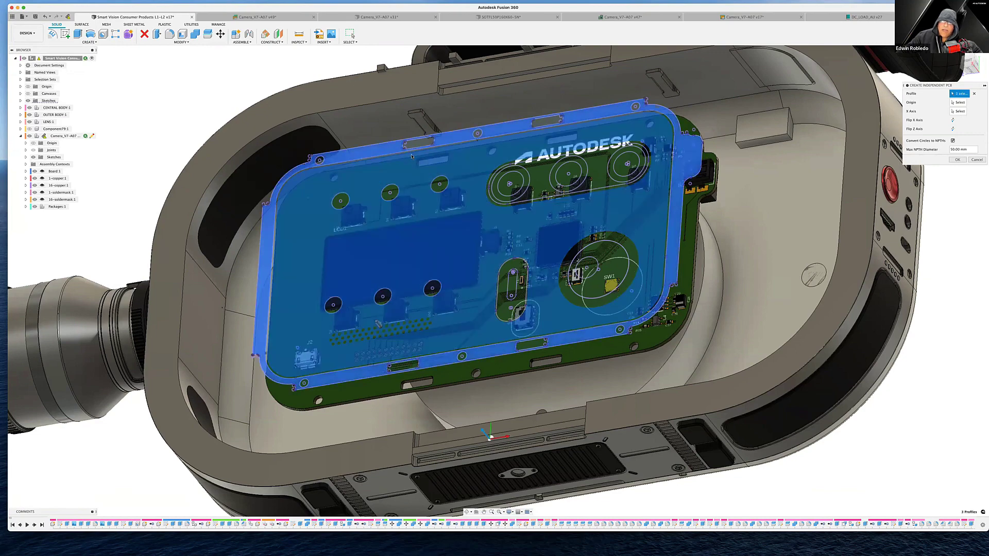
click(547, 193)
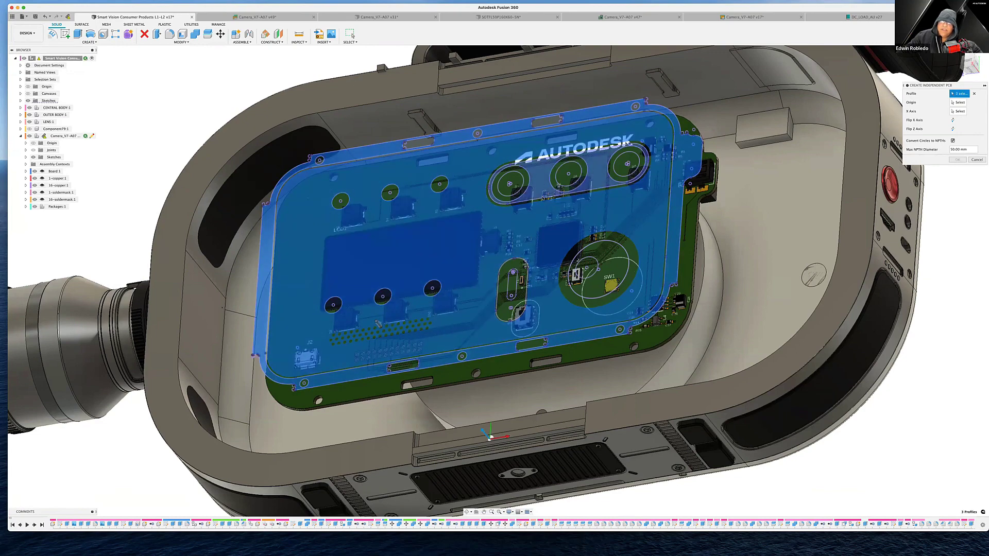
click(542, 197)
click(542, 199)
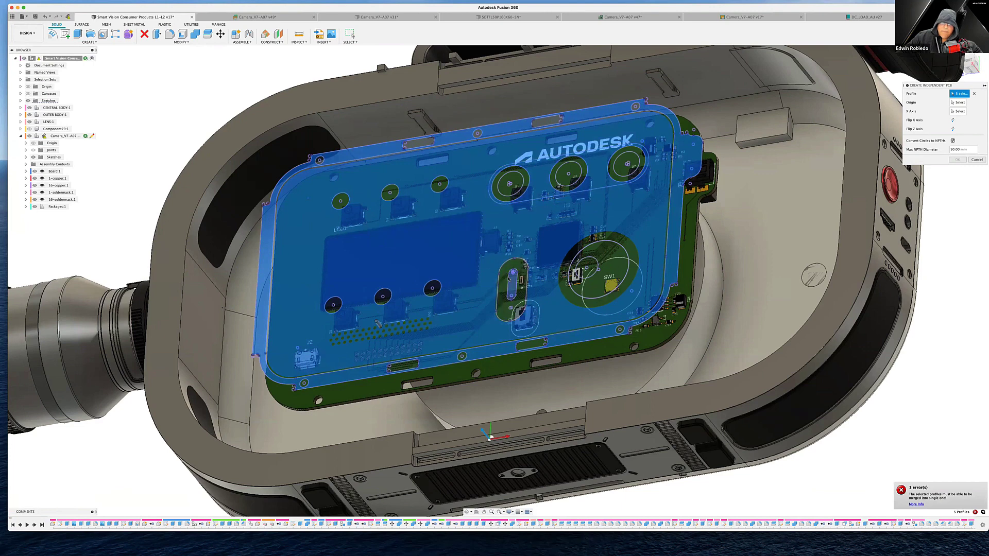
Add the slot surround, the rings around the three large holes, the circular switch regions and the remaining edge strip to the PCB profile
click(497, 292)
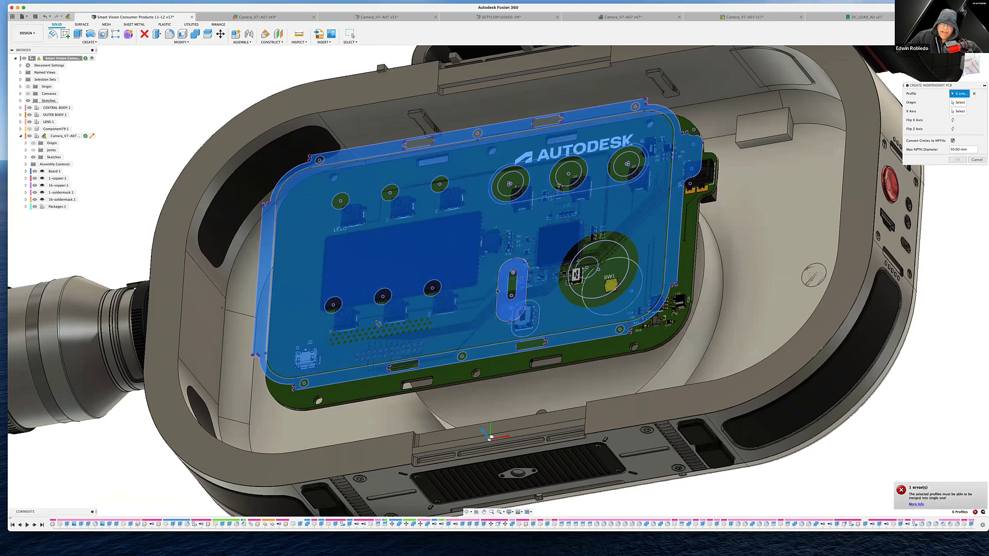
click(445, 194)
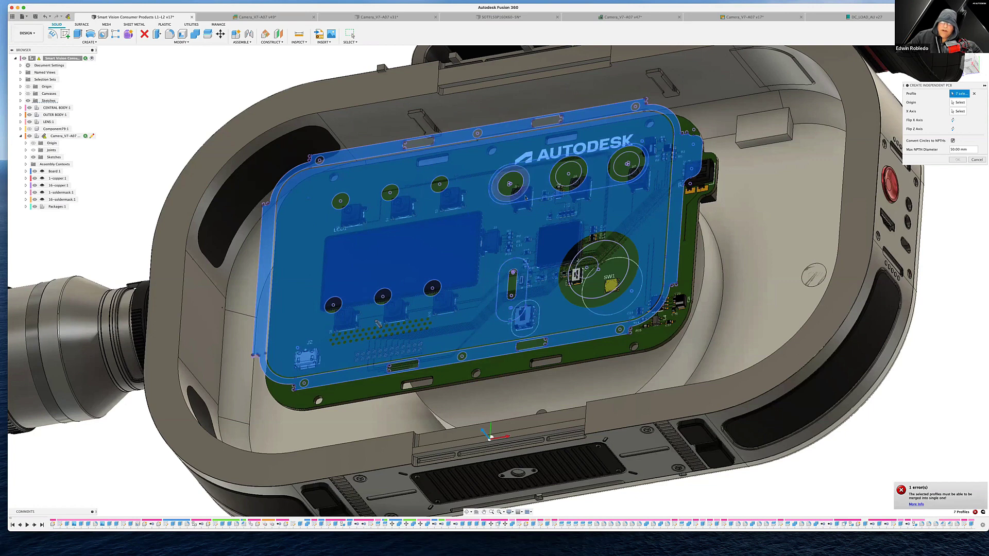
click(577, 193)
click(635, 177)
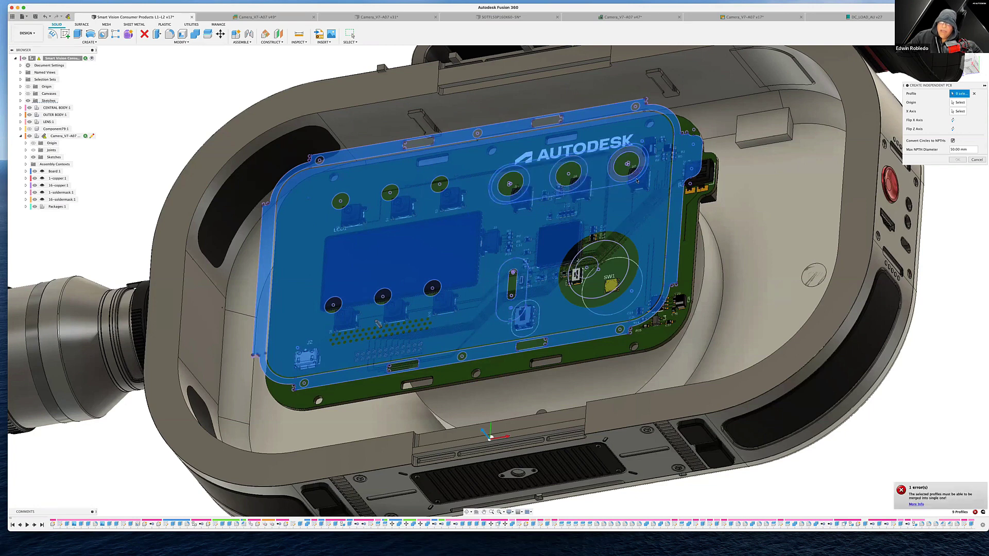
click(610, 239)
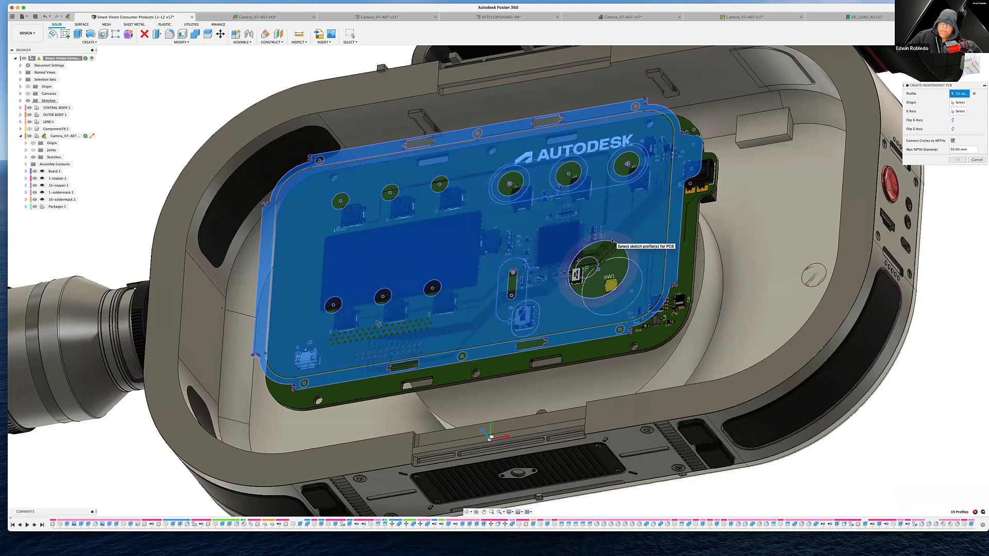
click(619, 255)
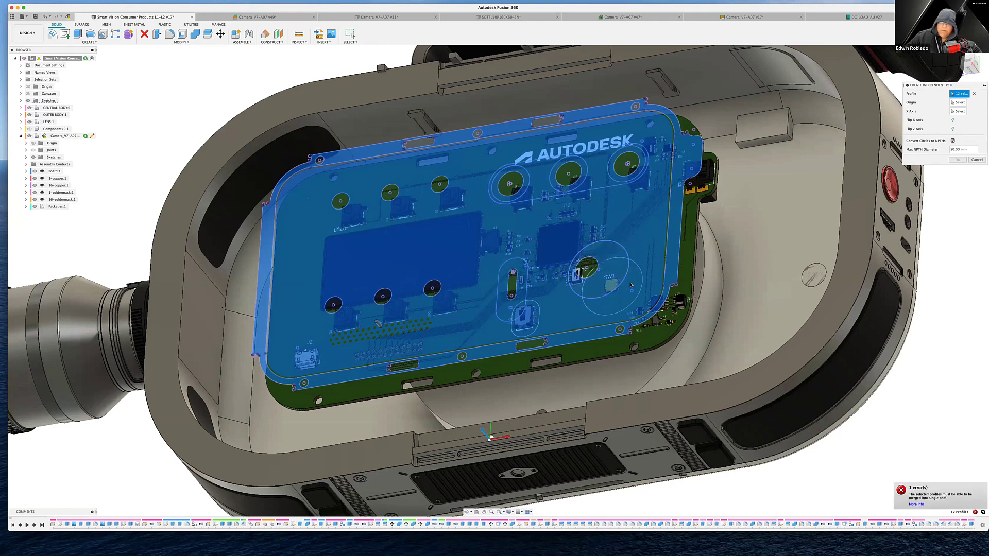
click(340, 219)
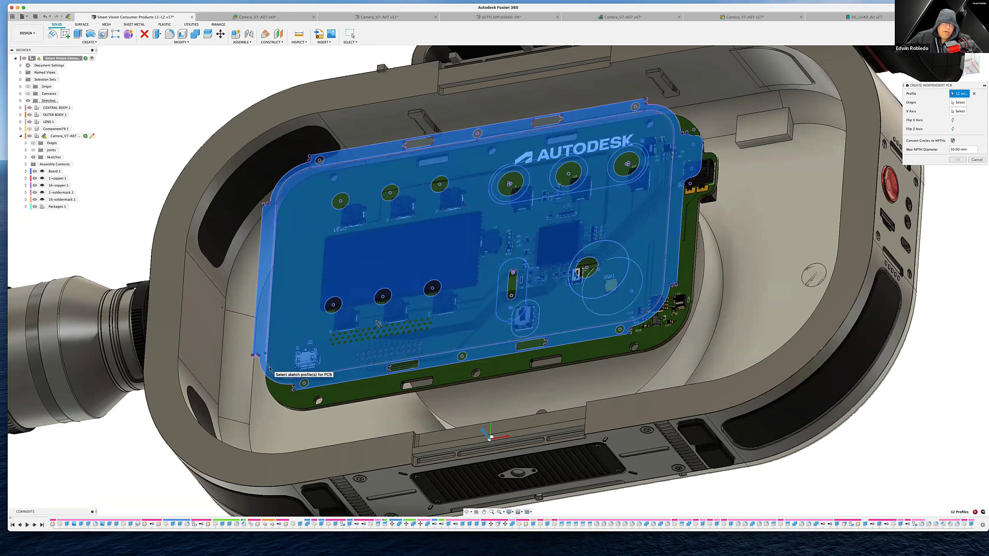
click(270, 369)
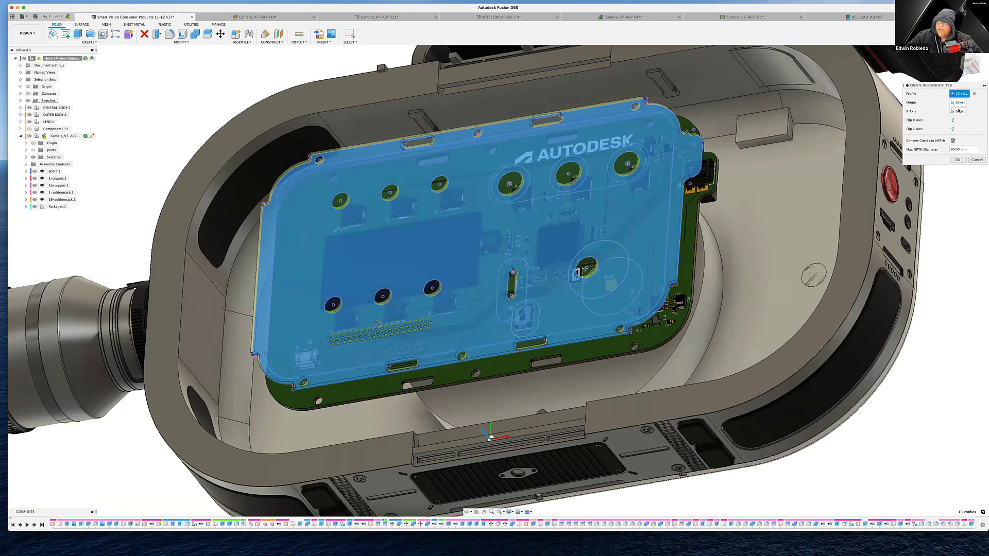
Set the PCB origin at the outline's lower-left corner point and hide the existing Camera_V7-A07 board
click(959, 102)
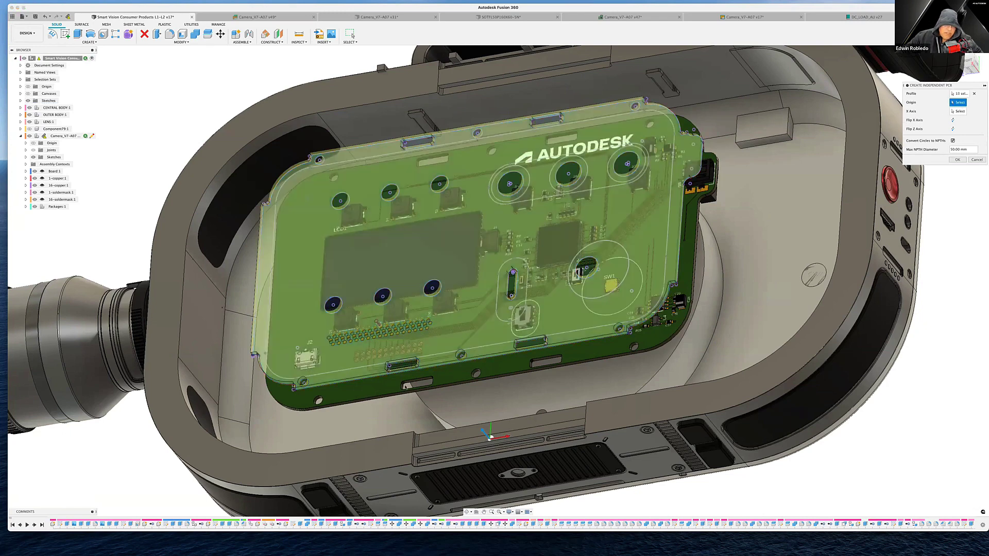
click(292, 389)
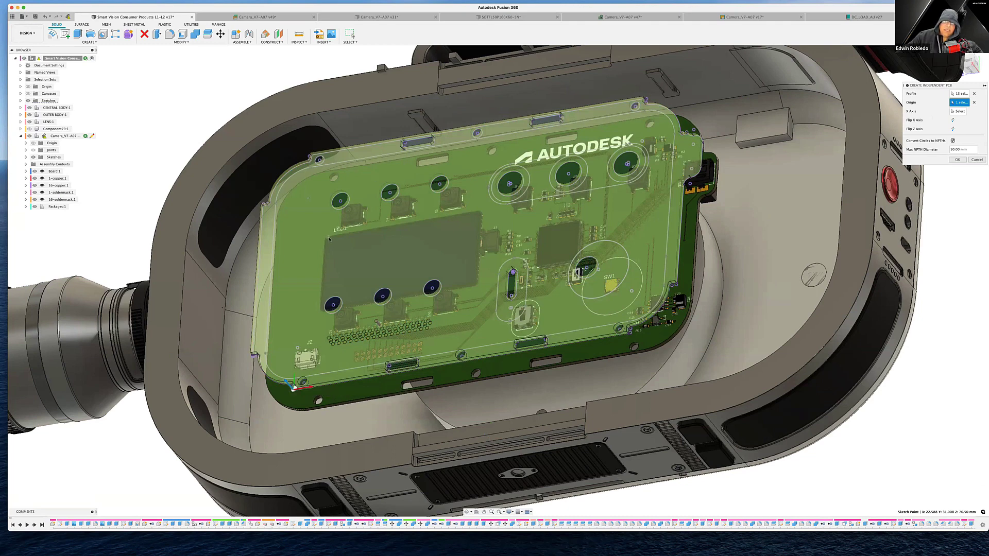
click(29, 136)
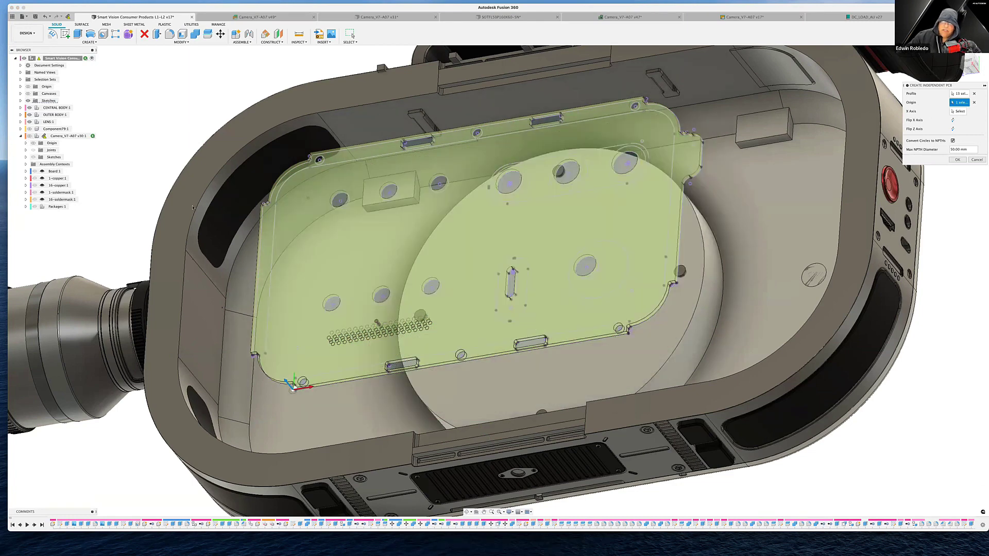
Turn off Convert Circles to NPTHs and create the independent PCB
click(956, 160)
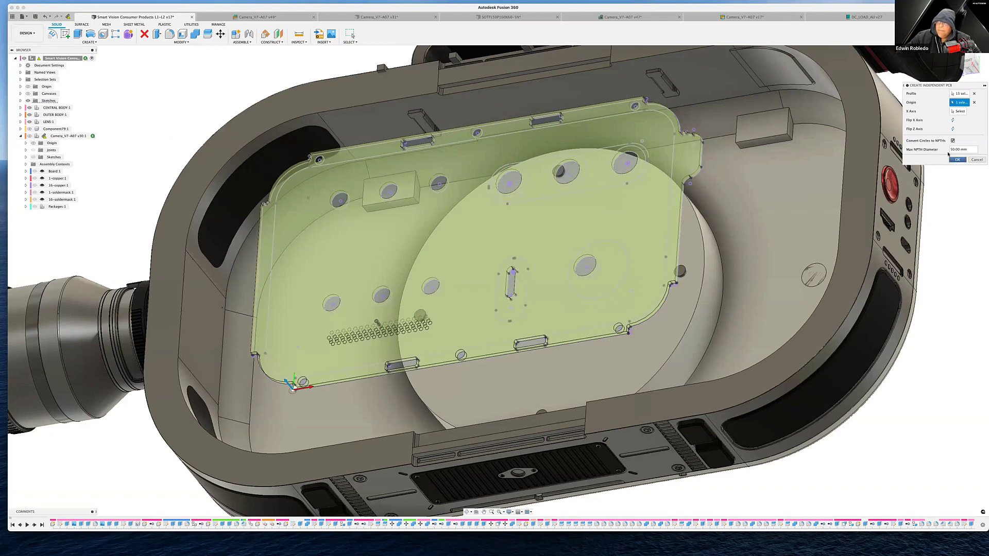
click(953, 141)
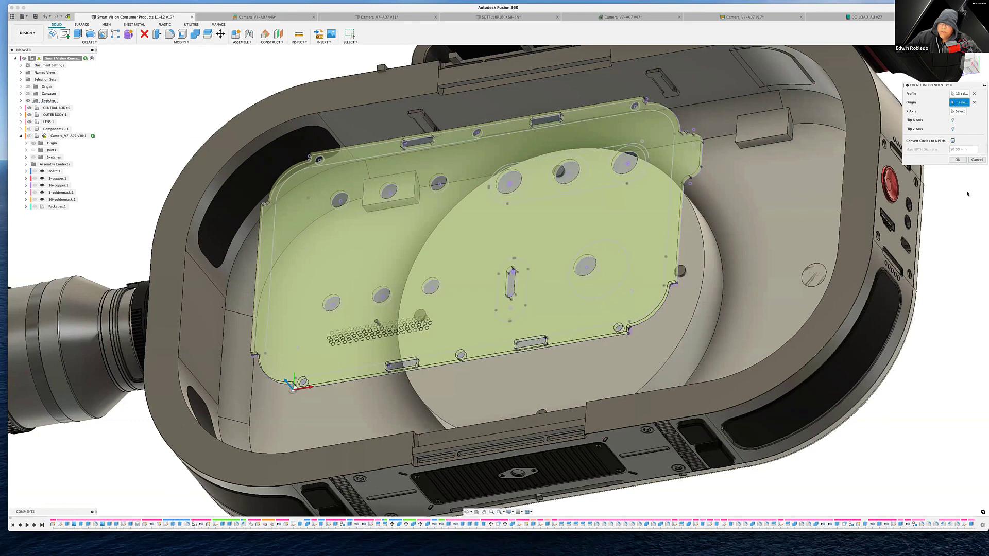
click(959, 160)
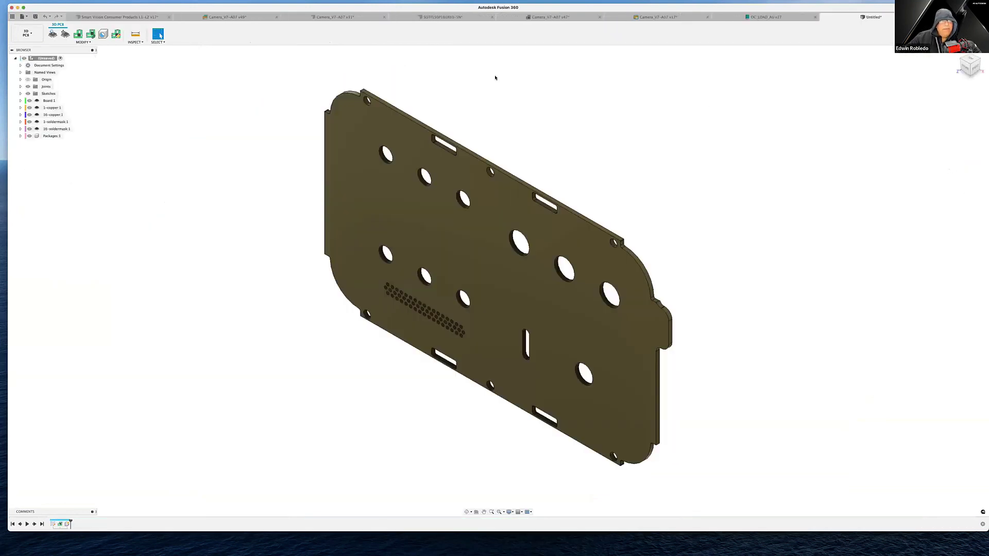
Push the new board to a 2D PCB without a linked document, and move its interior cutout outlines to layer 51 tDocu
click(78, 34)
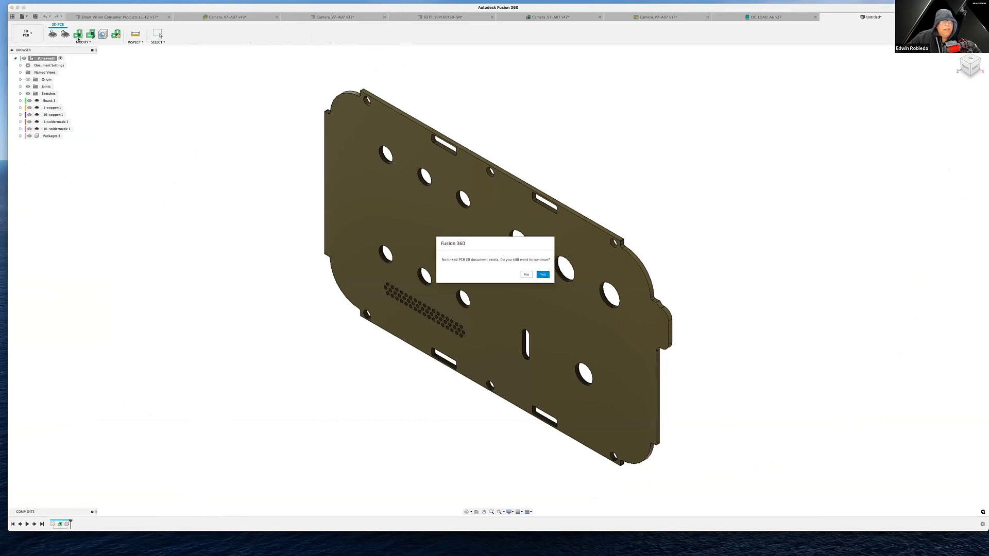
click(542, 274)
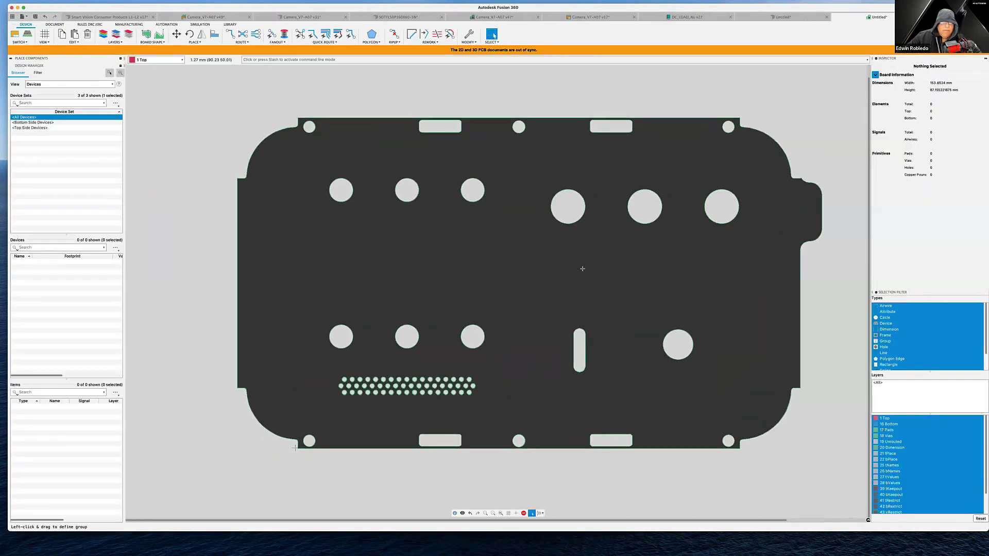
drag(278, 155, 756, 418)
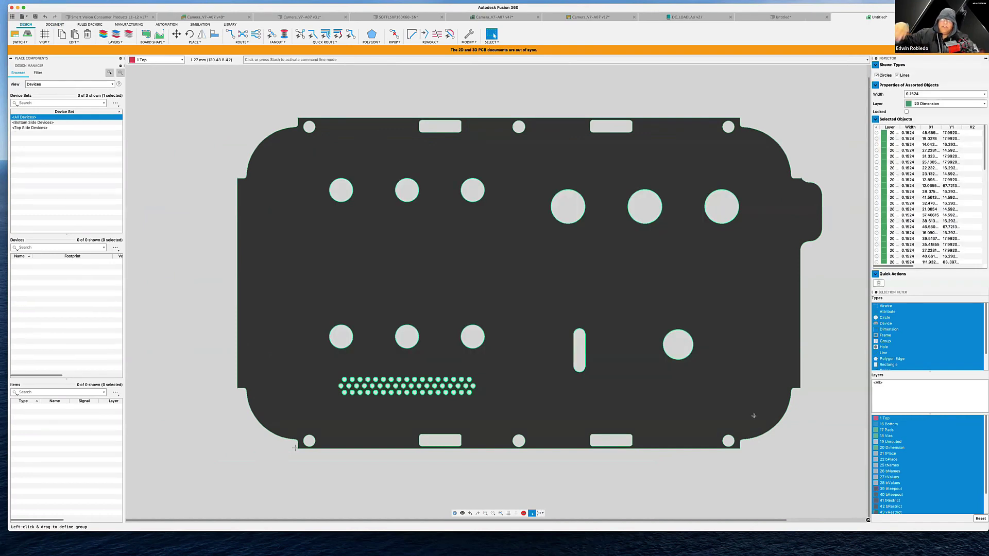
click(983, 105)
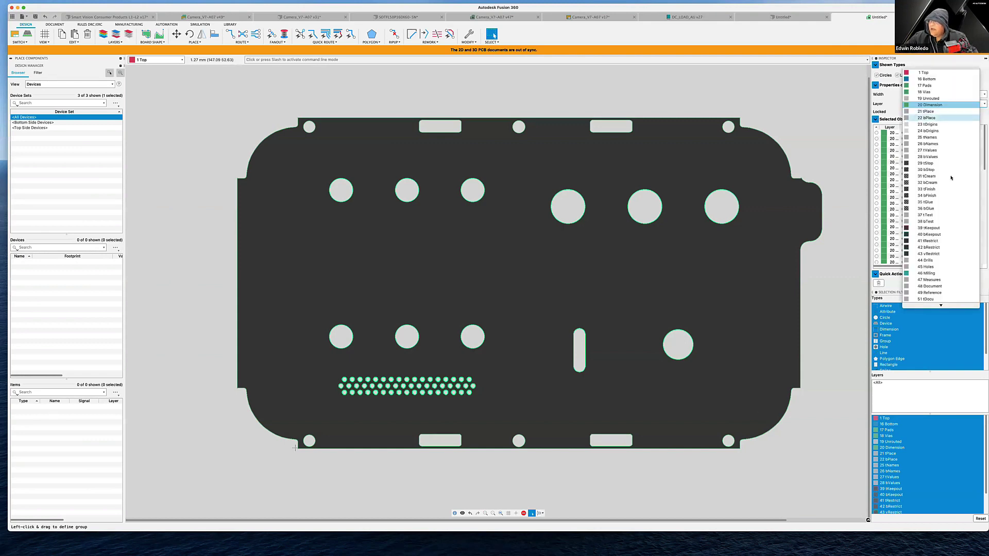
click(942, 299)
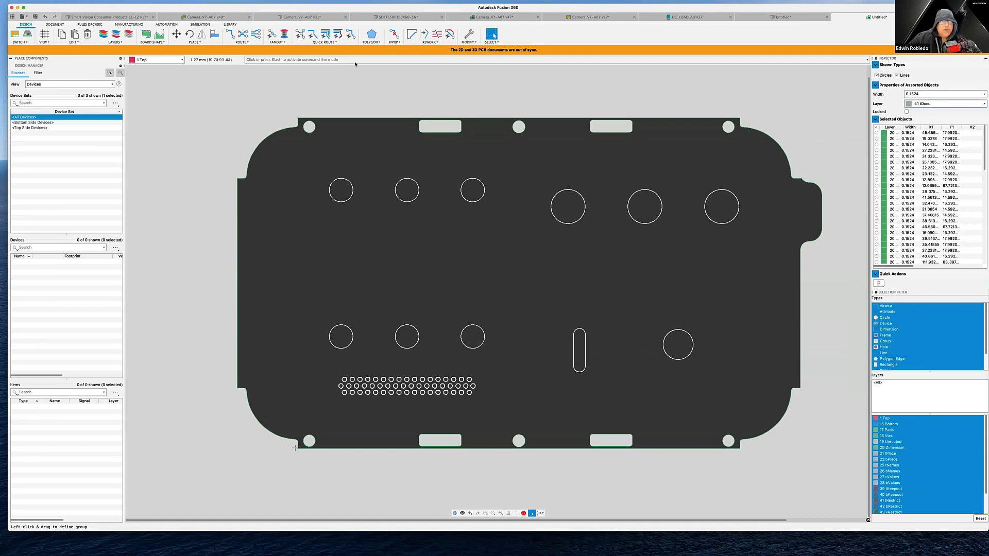
Return to the Camera_V7-A07 2D board, review its PCB components and push it to the 3D PCB with Stop Layer Geometry enabled
click(319, 19)
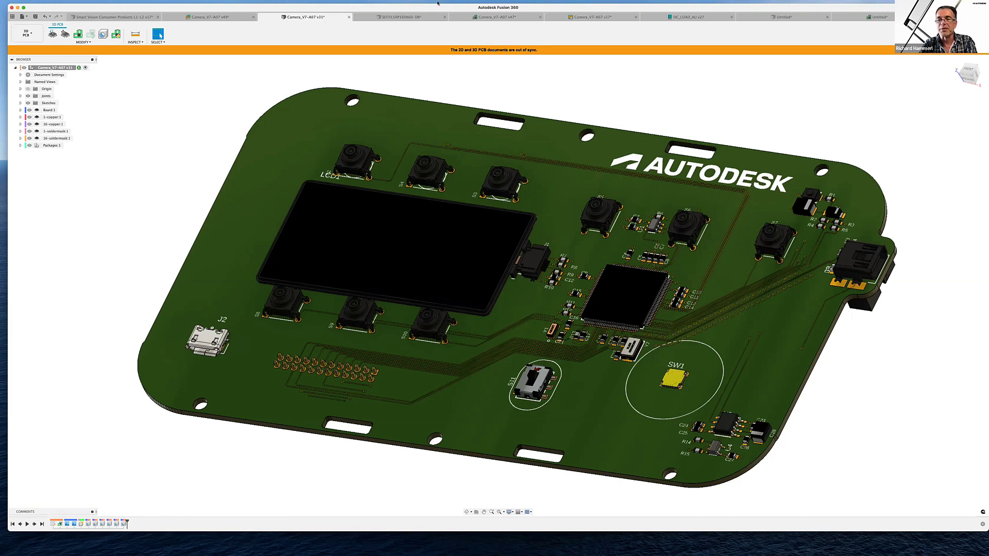
click(498, 21)
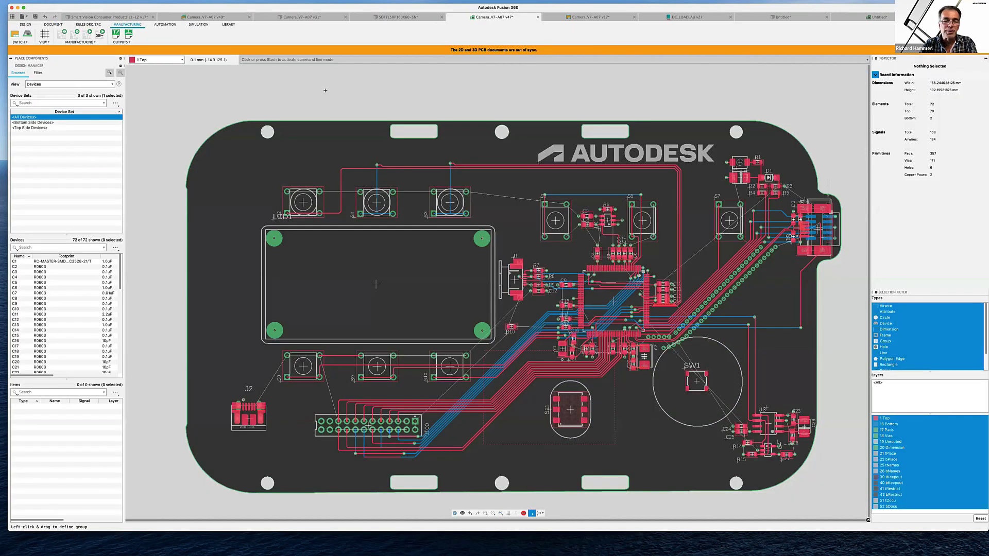
click(27, 35)
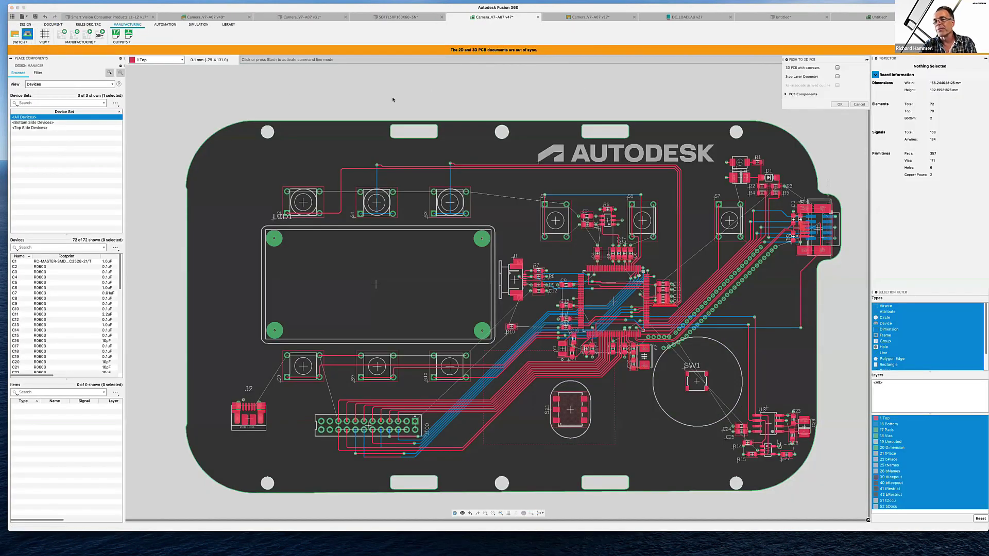
click(788, 95)
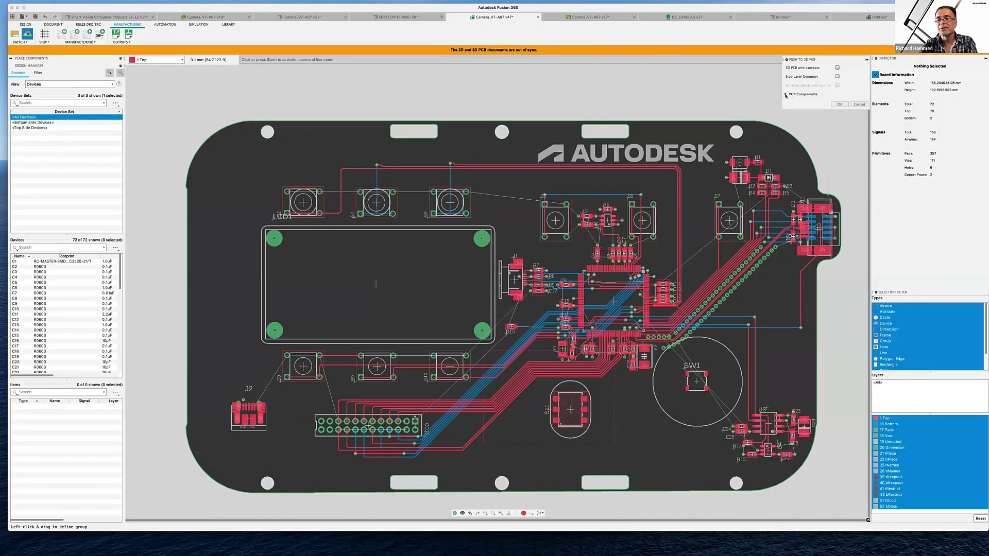
drag(855, 112, 858, 119)
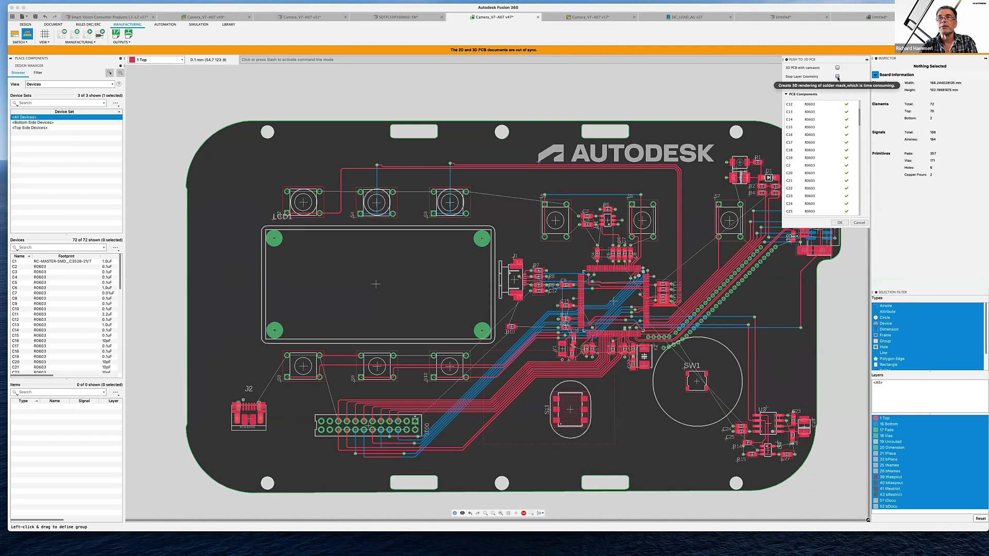
click(837, 77)
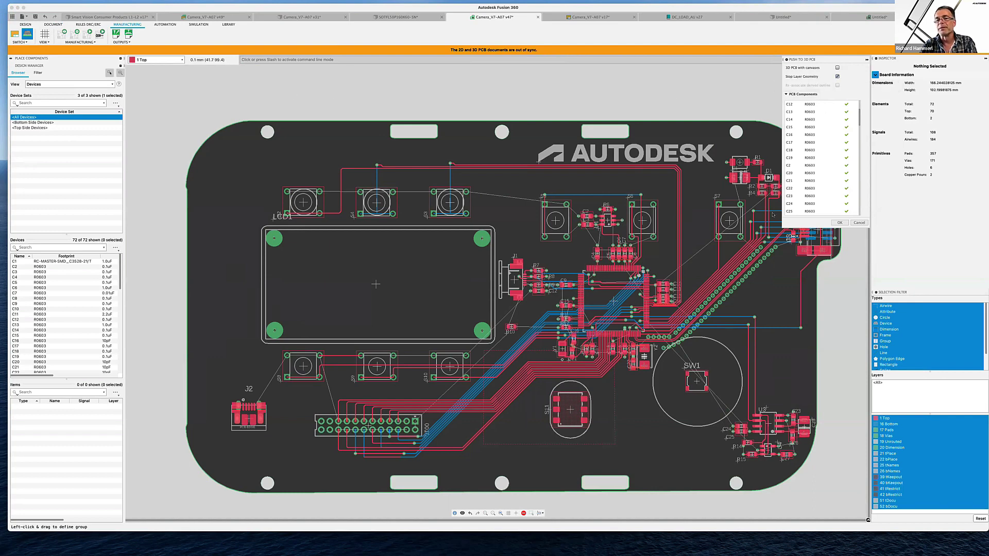
click(840, 223)
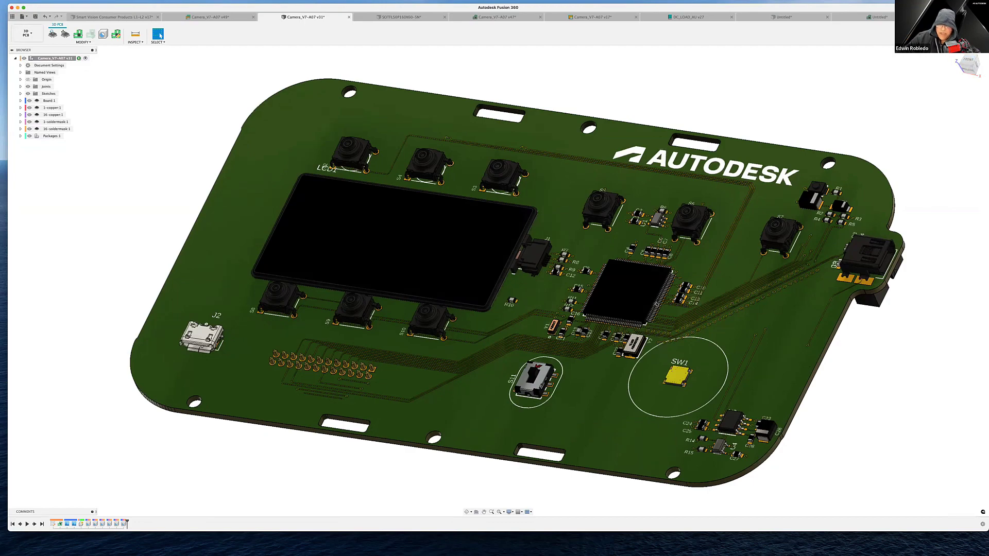
Examine the large chip's pins, solder pads and surrounding traces on the 3D board up close
scroll(656, 304, down, 3)
scroll(656, 304, up, 5)
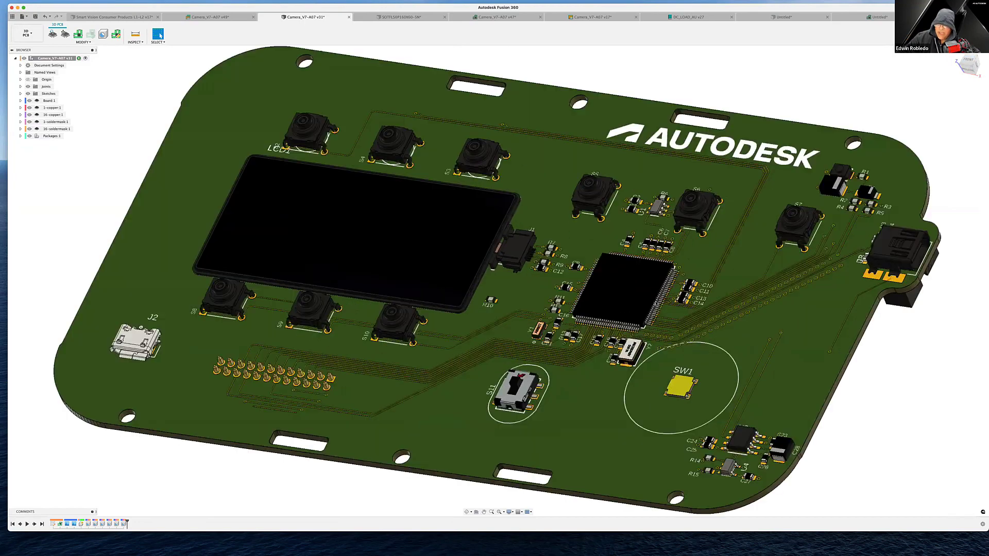
scroll(641, 302, up, 5)
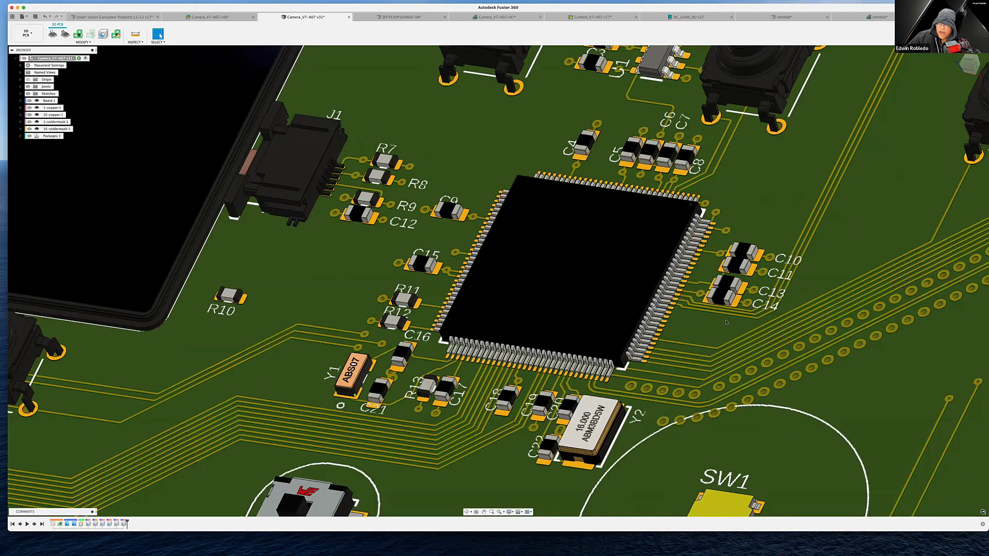
scroll(720, 320, up, 4)
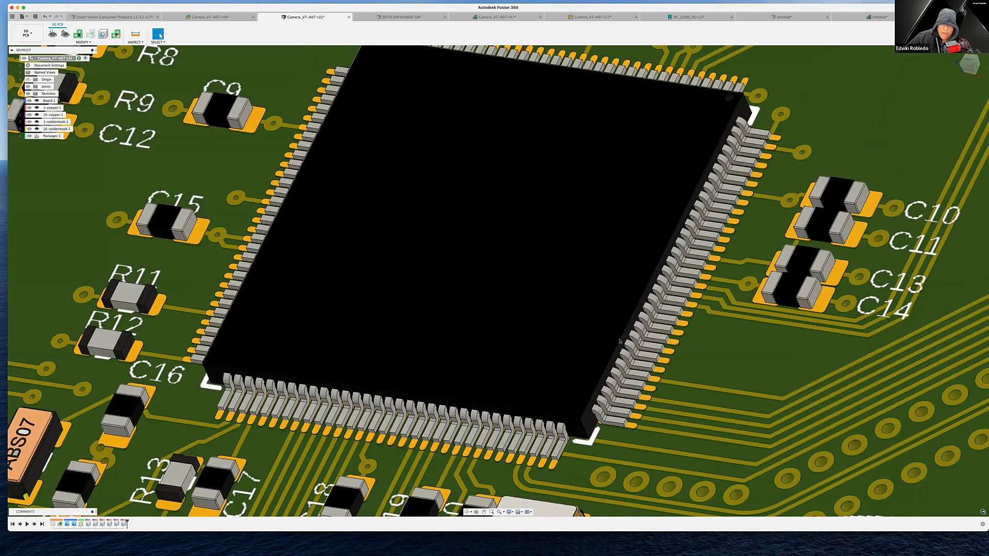
middle_drag(575, 377, 568, 353)
scroll(558, 354, down, 3)
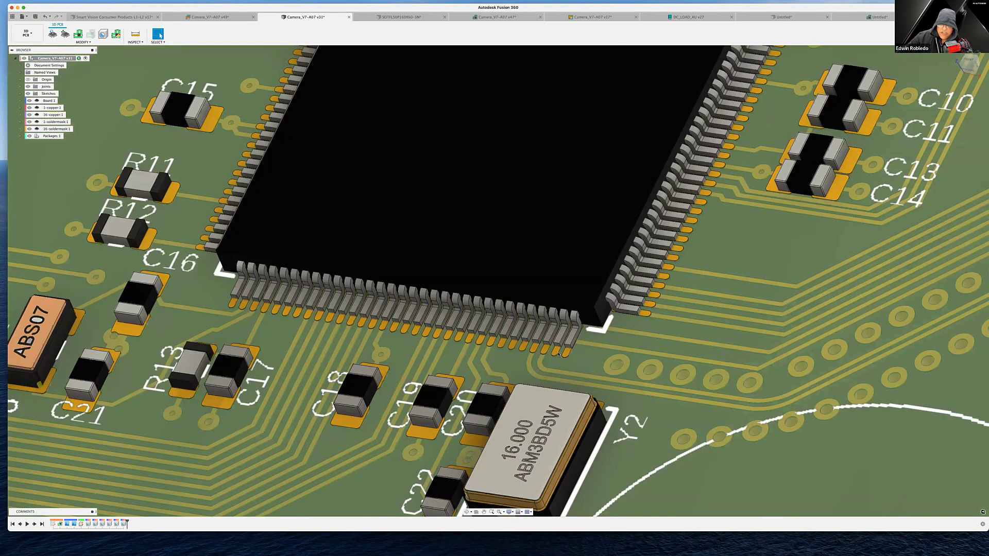
scroll(558, 354, up, 4)
scroll(622, 292, up, 2)
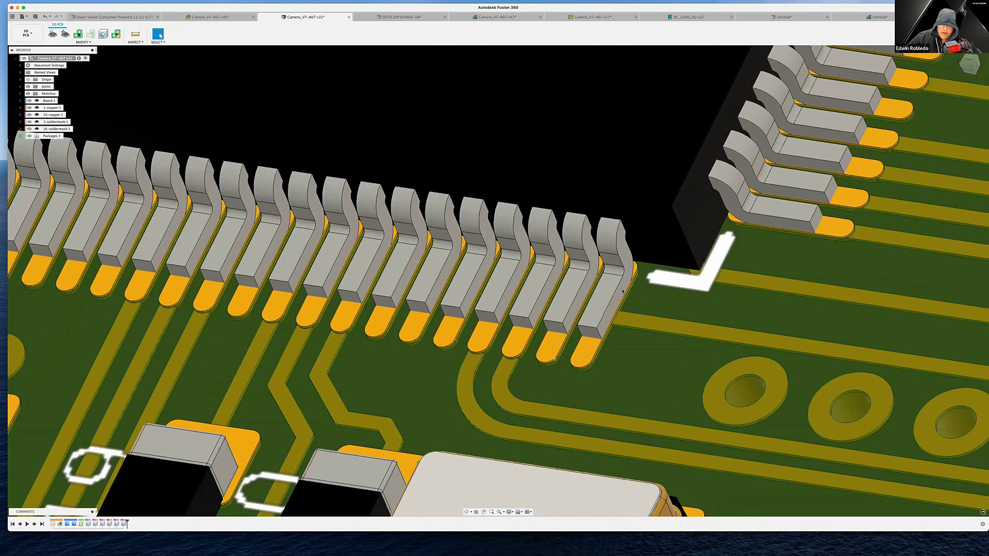
scroll(622, 292, down, 5)
Inspect the crystals, capacitors, resistors and vias around the large chip, followed by the overall 3D board
scroll(375, 317, up, 3)
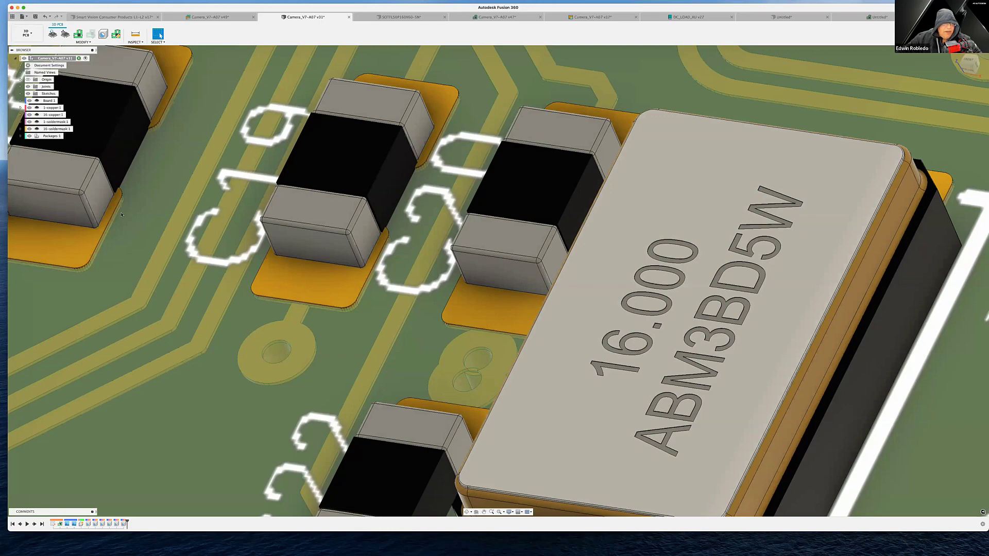
scroll(329, 365, down, 5)
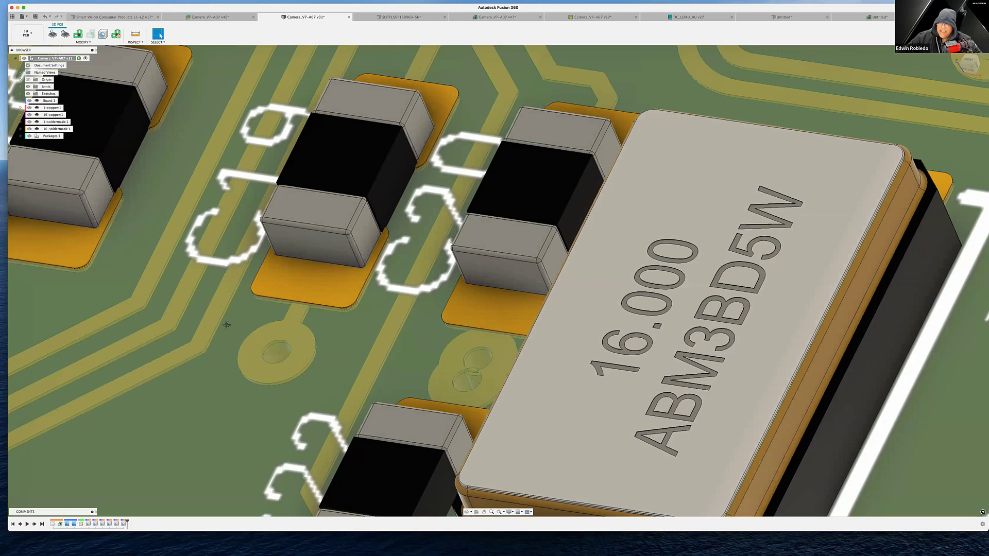
scroll(234, 412, left, 10)
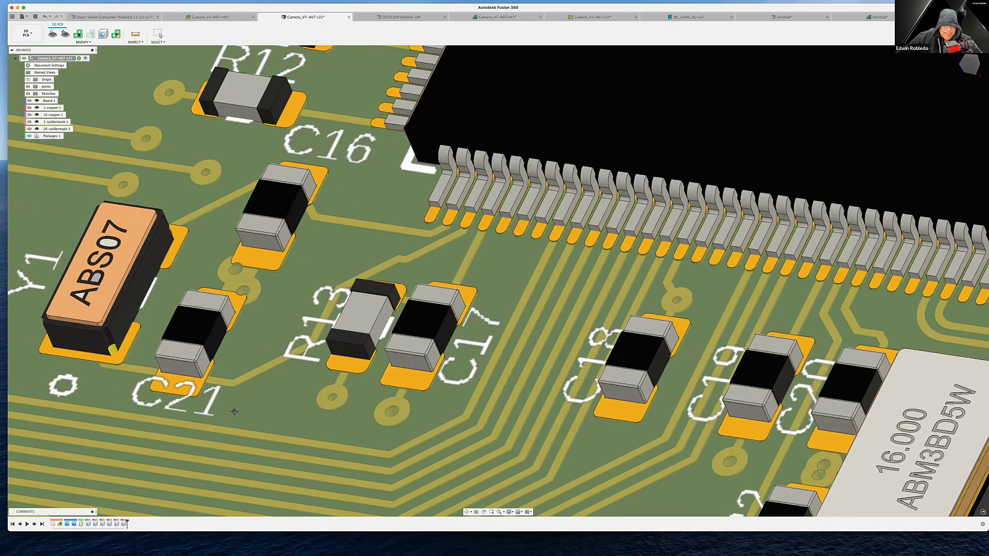
scroll(390, 240, down, 5)
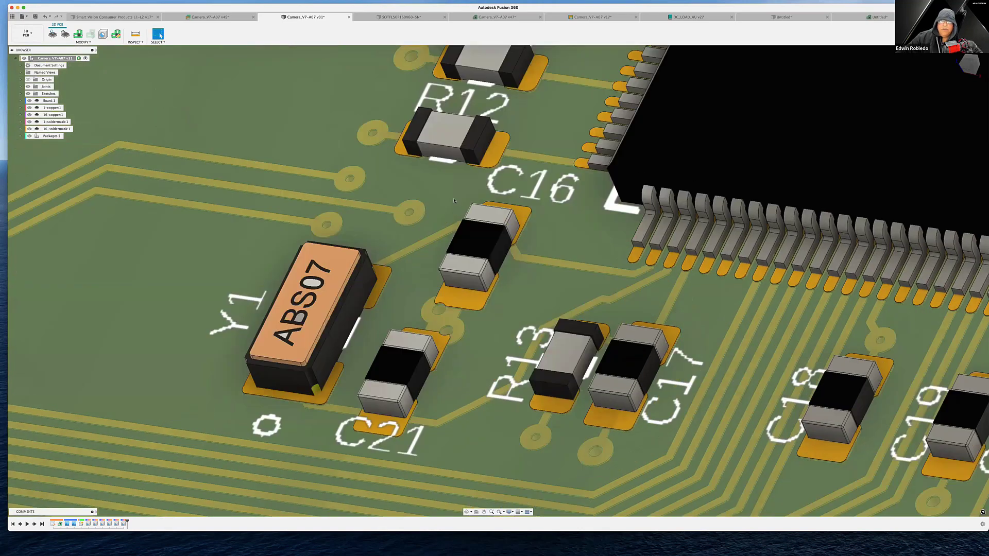
scroll(334, 413, up, 8)
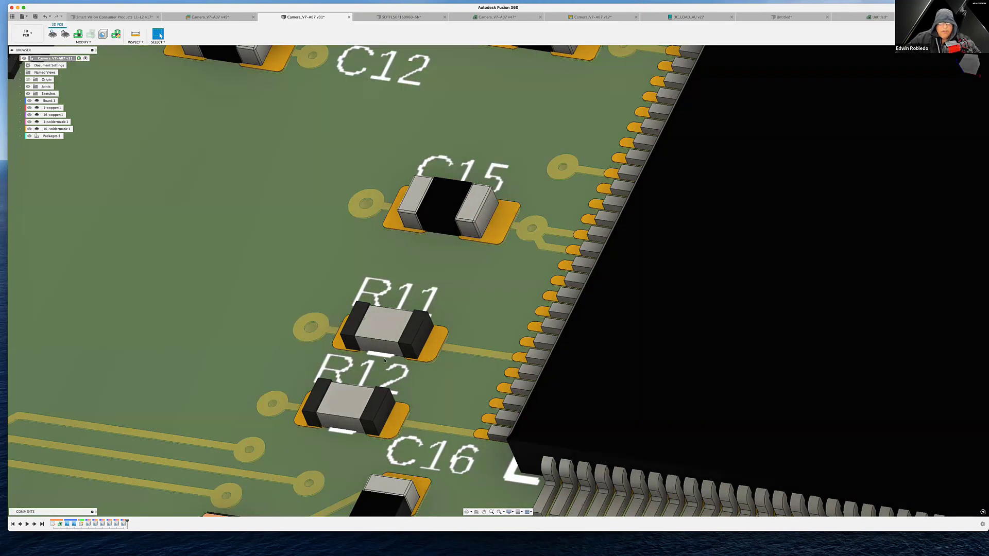
scroll(386, 357, down, 5)
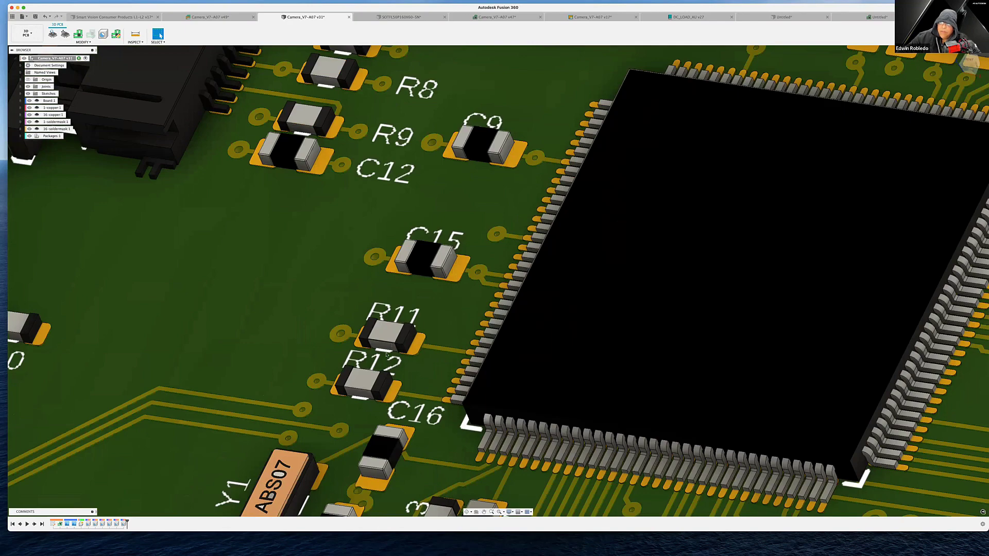
scroll(386, 354, down, 4)
scroll(386, 354, down, 5)
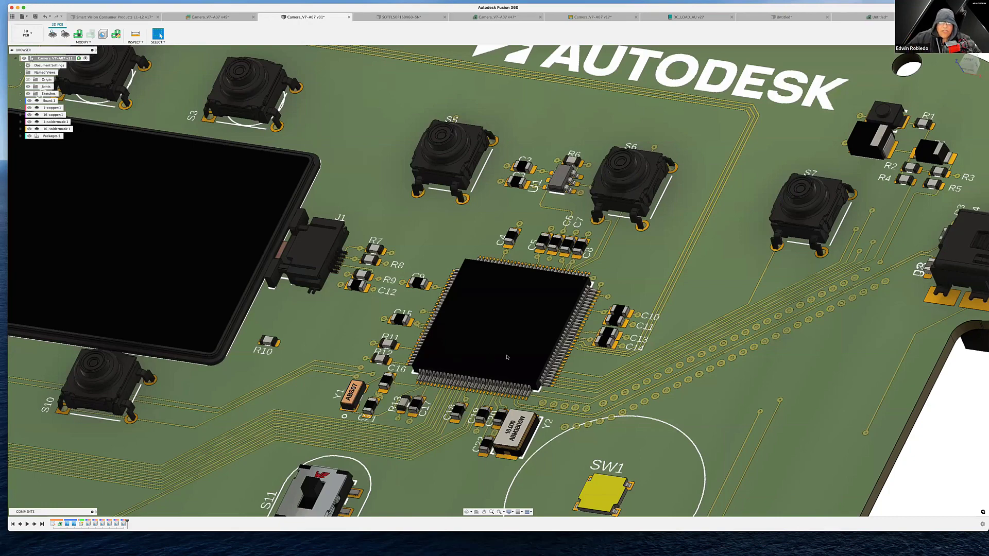
scroll(541, 370, down, 5)
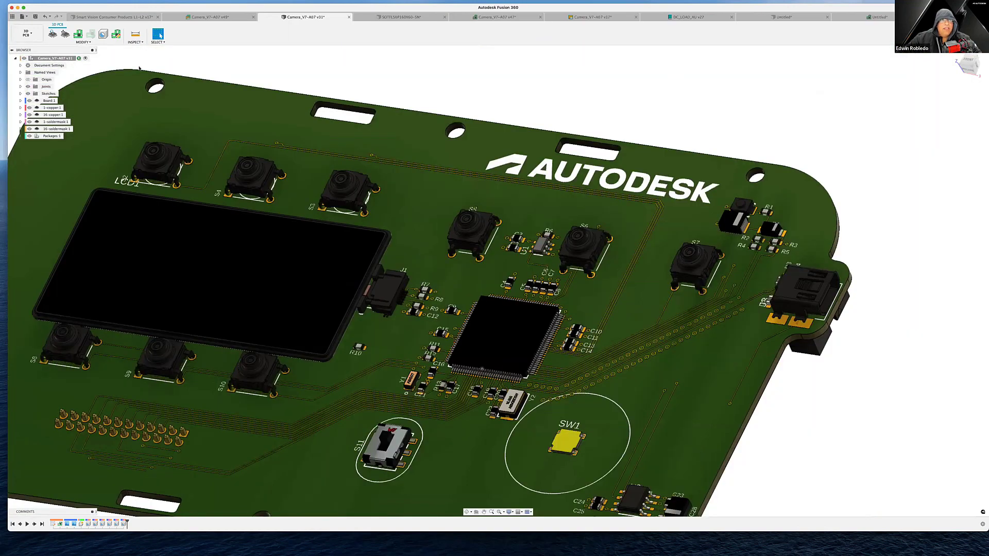